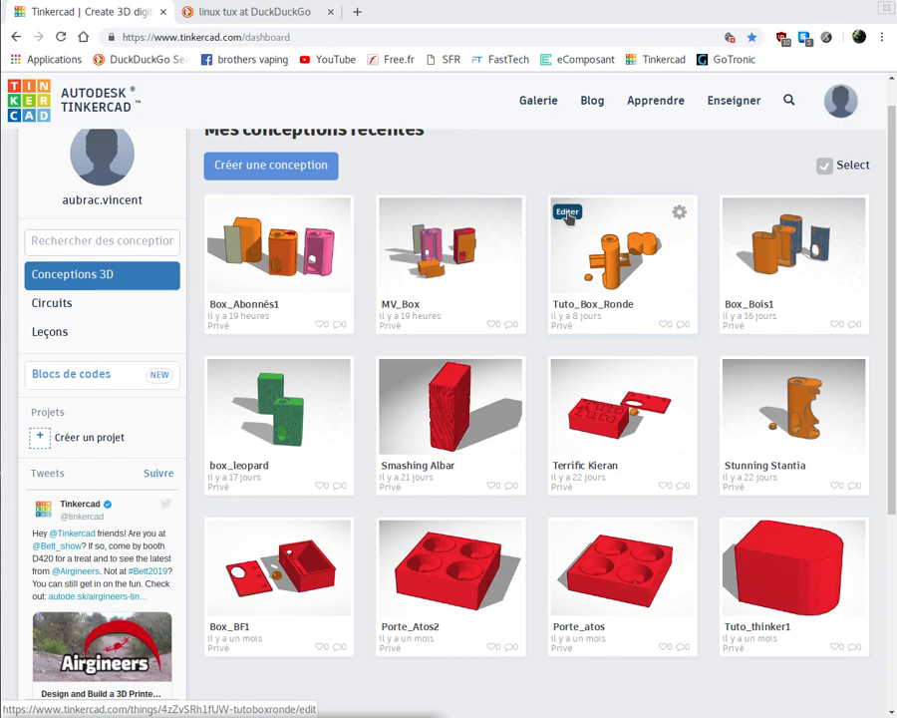
- Open the Tuto_Box_Ronde design for editing and view its box, cover and button parts from the front and back
left_click(566, 214)
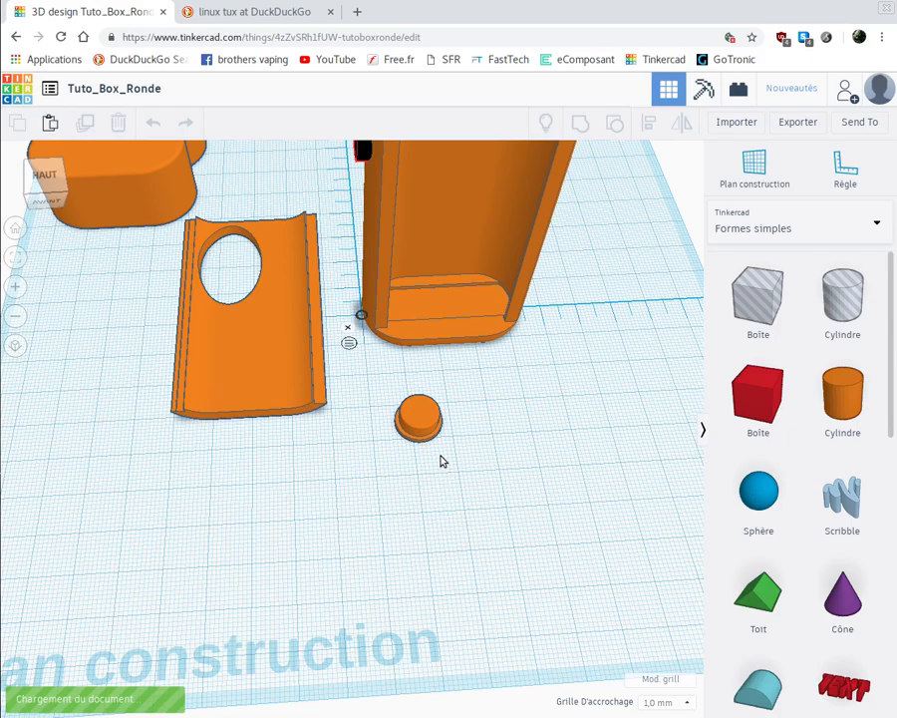
mouse_move(443, 461)
right_mouse_down()
mouse_move(439, 437)
mouse_move(361, 381)
mouse_move(385, 431)
mouse_move(451, 458)
right_mouse_up()
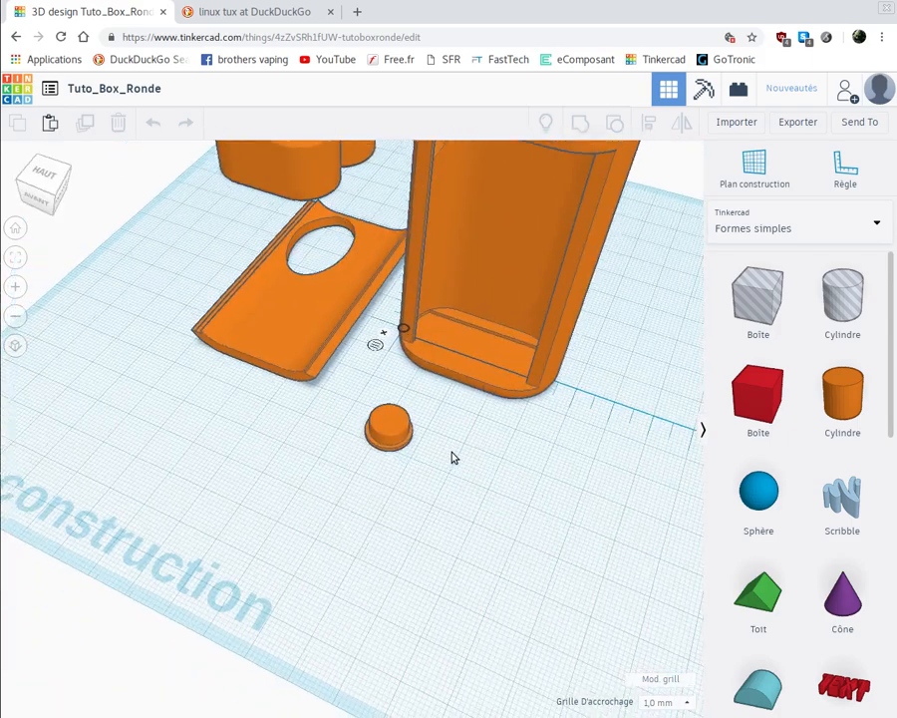
scroll(452, 458, "down", 6)
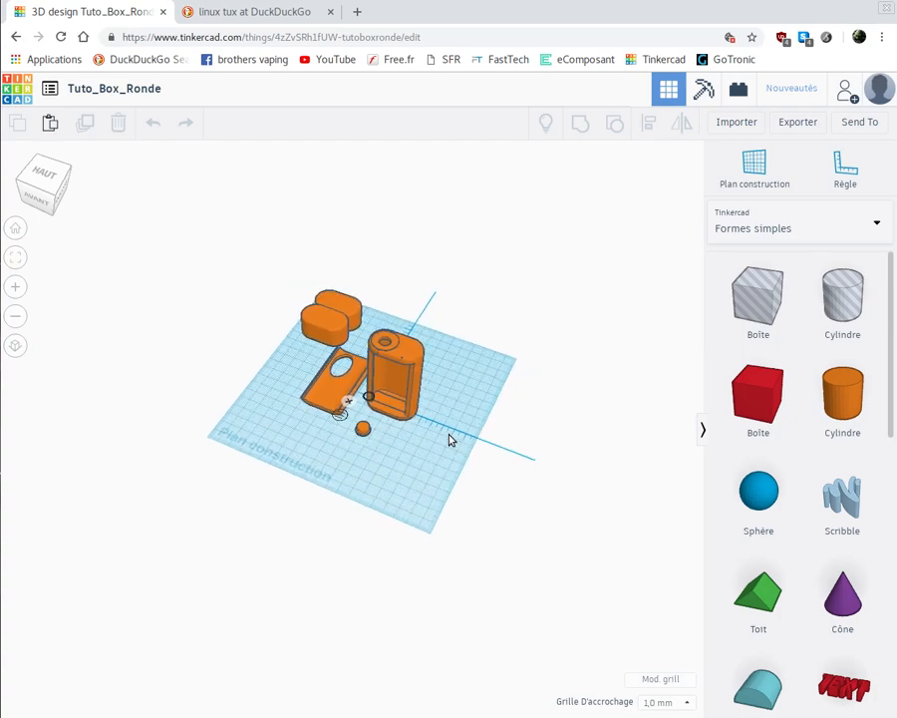
scroll(448, 440, "up", 8)
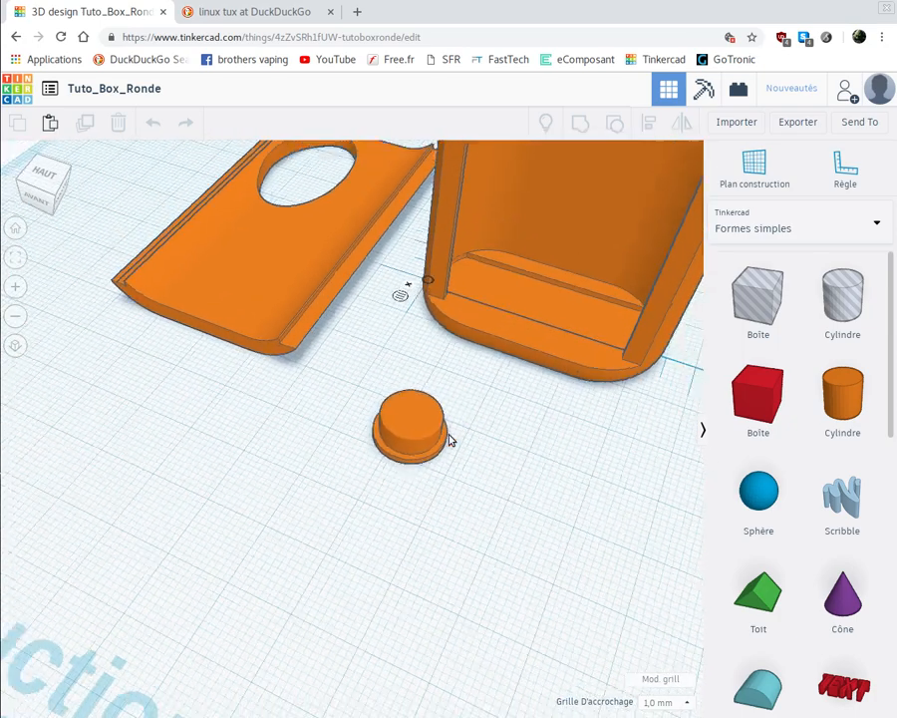
scroll(448, 440, "down", 6)
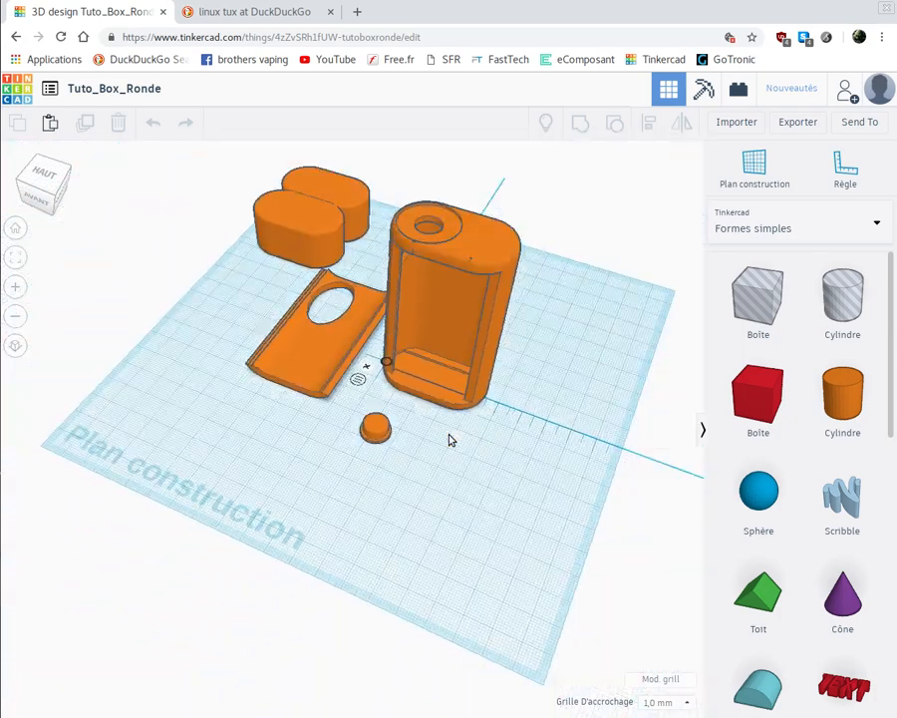
right_click_drag(277, 438, 280, 344)
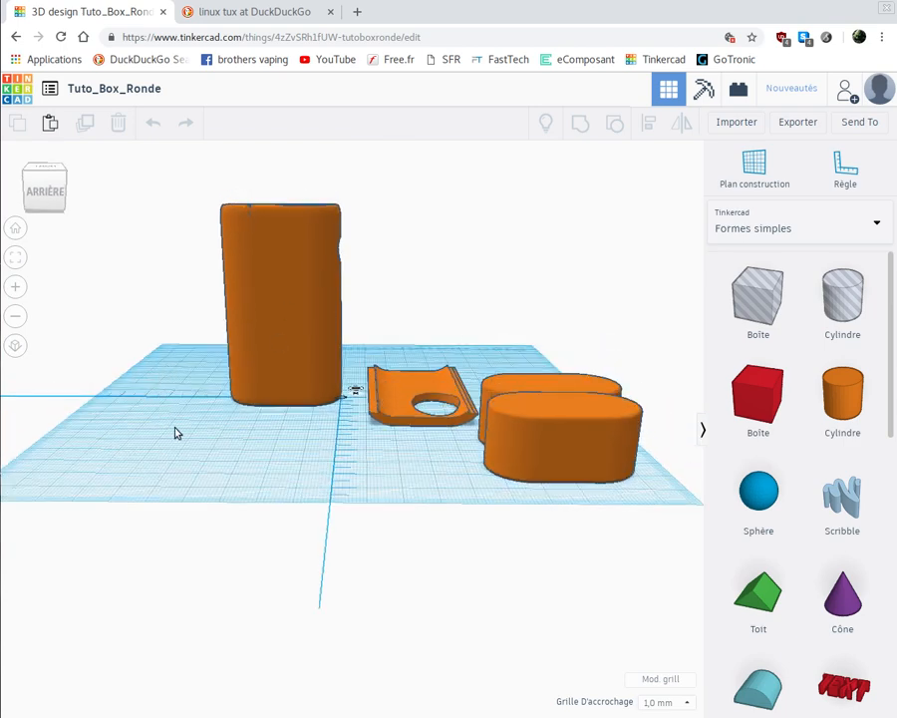
right_click_drag(176, 431, 443, 487)
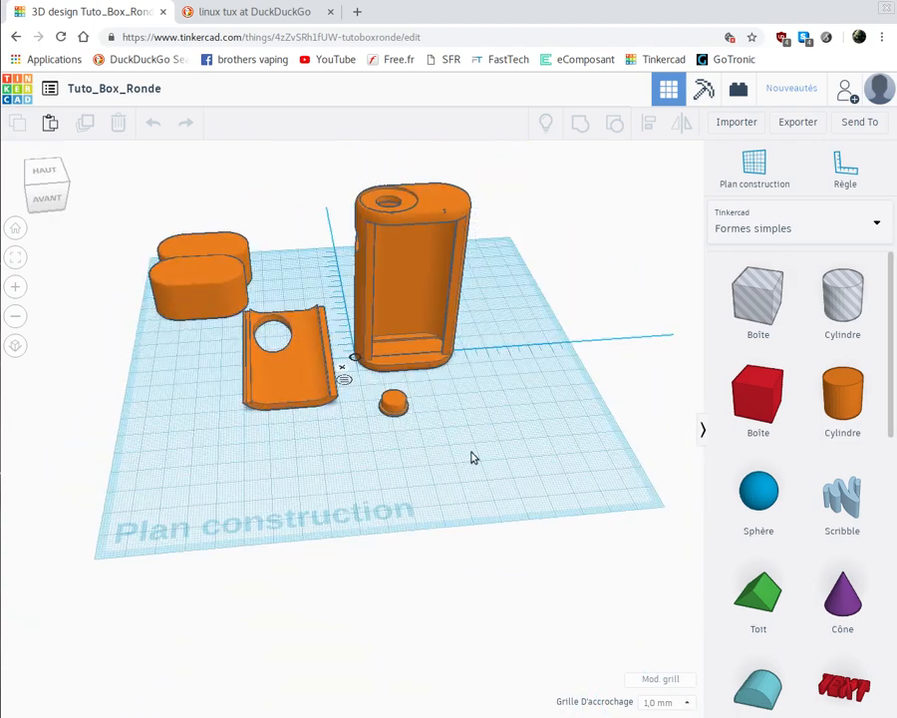
- Place a cylinder hole in front of the cover plate and size it to 5.20 × 5.20 mm and 4.00 mm high
left_click(298, 495)
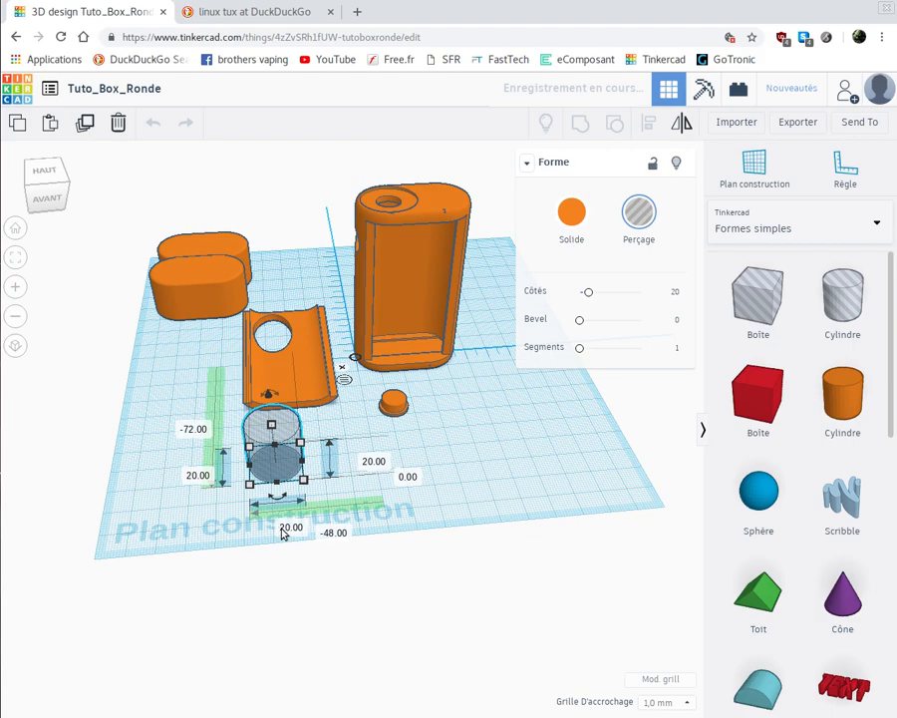
left_click(283, 527)
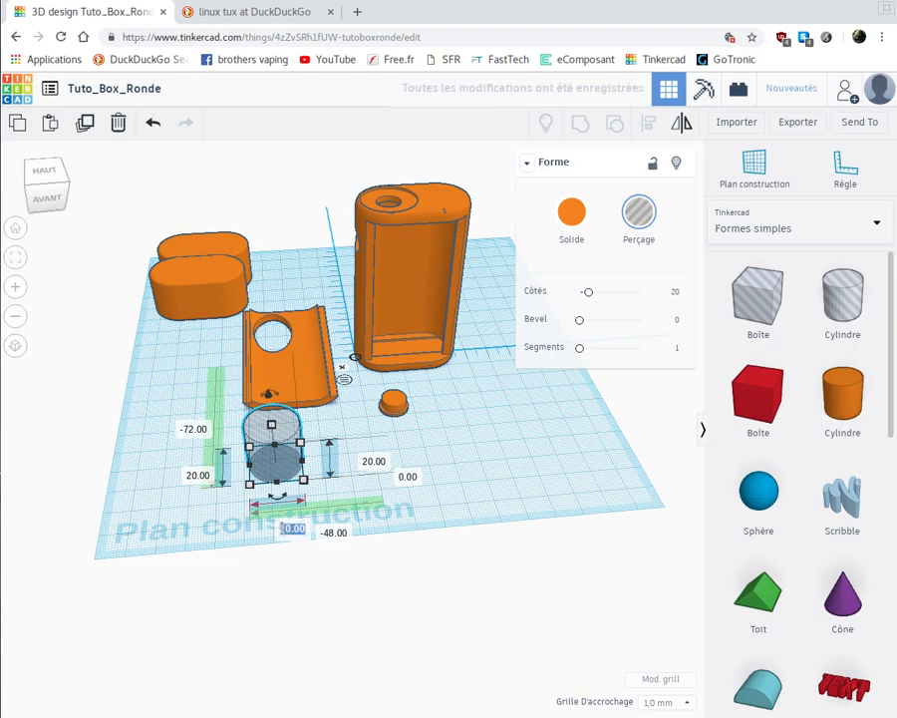
type("5")
key("Return")
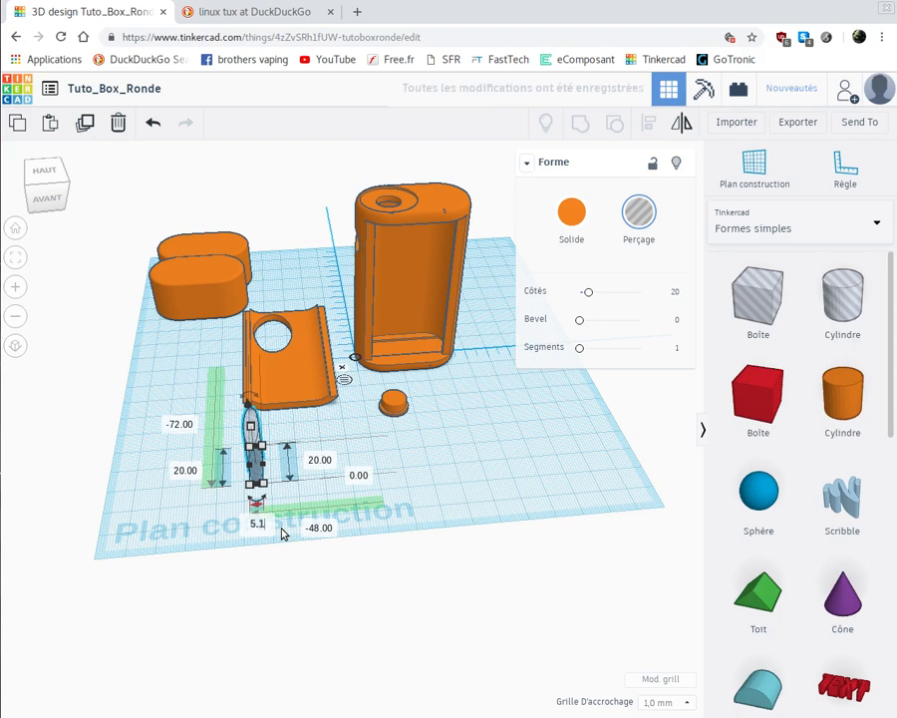
type(".20")
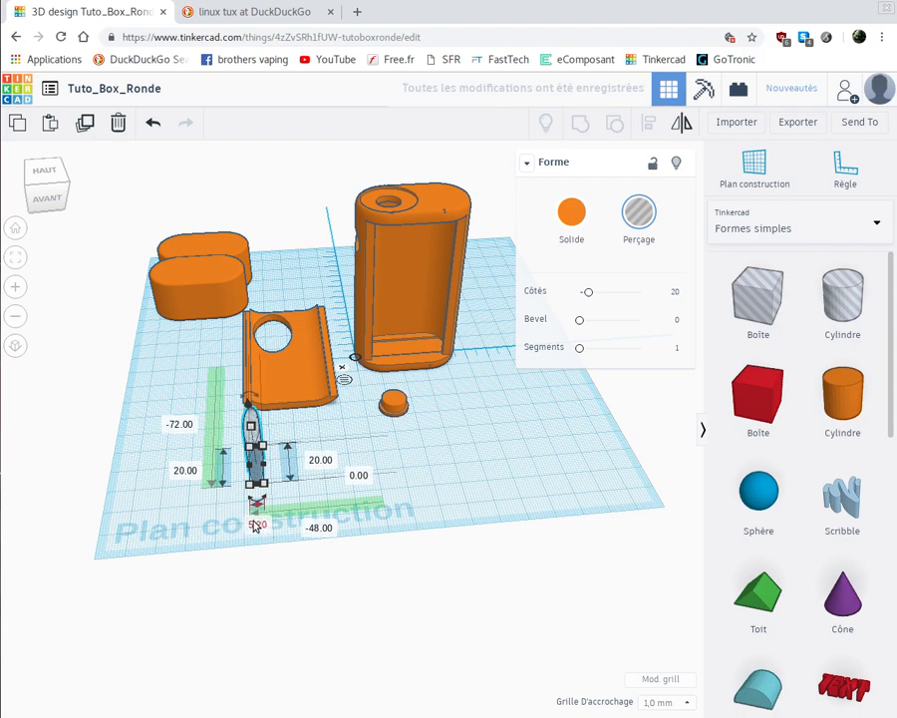
left_click(183, 470)
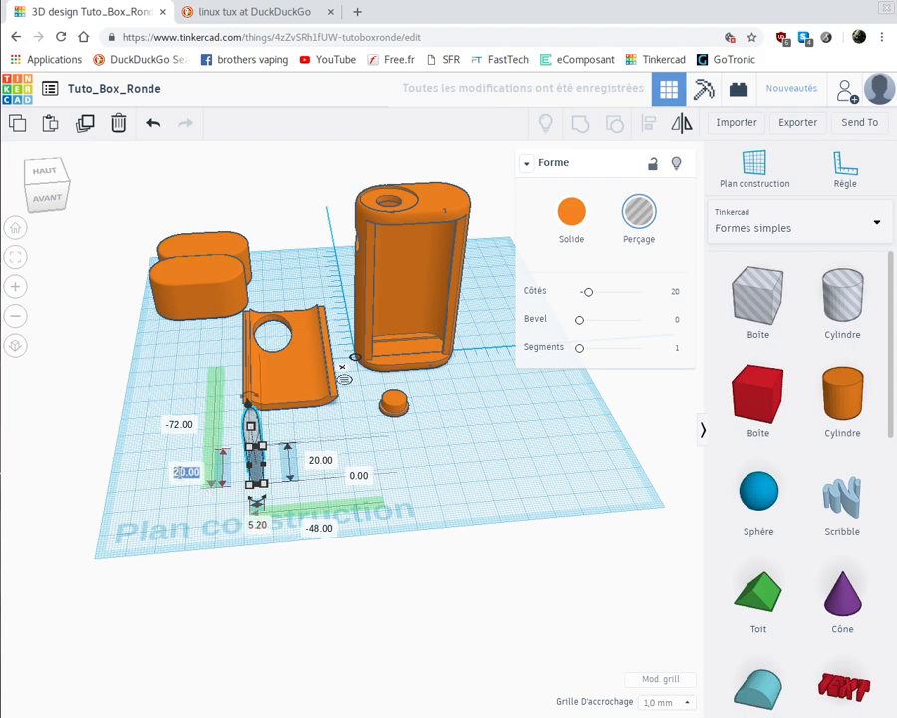
type("5")
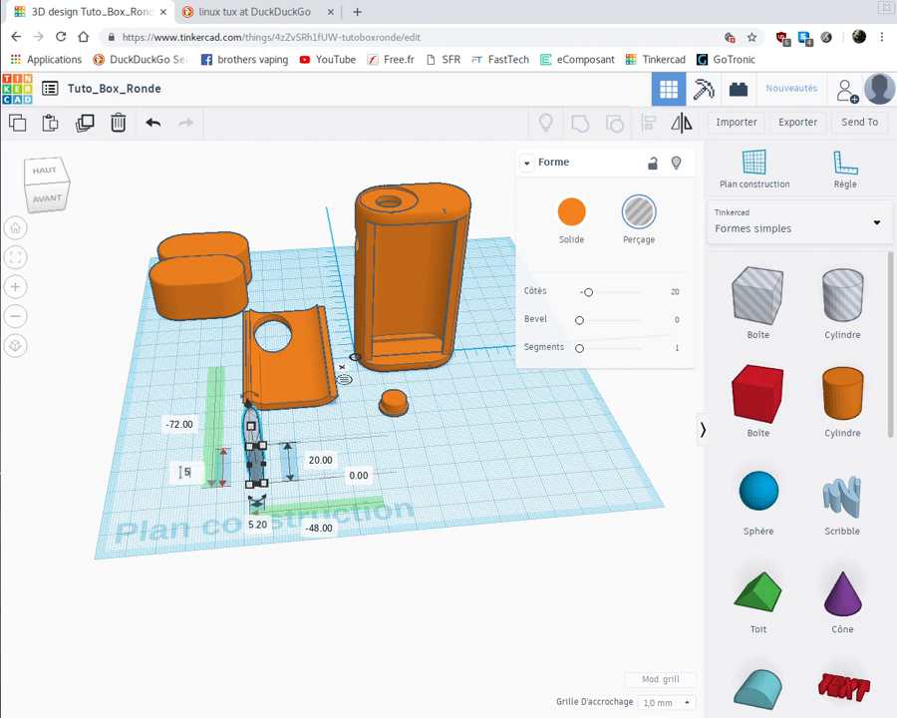
key("Return")
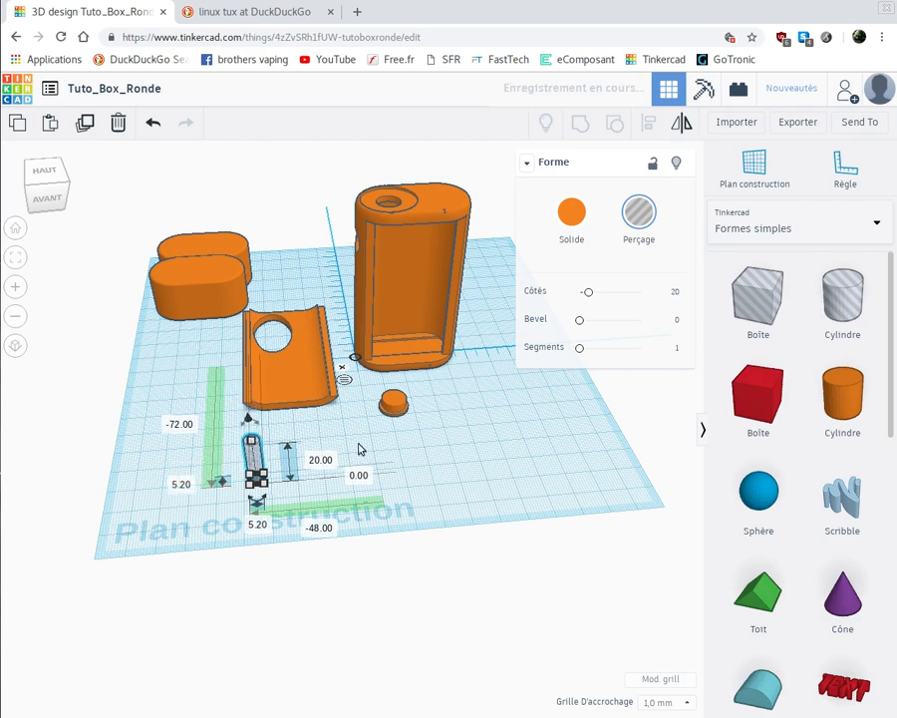
left_click(324, 461)
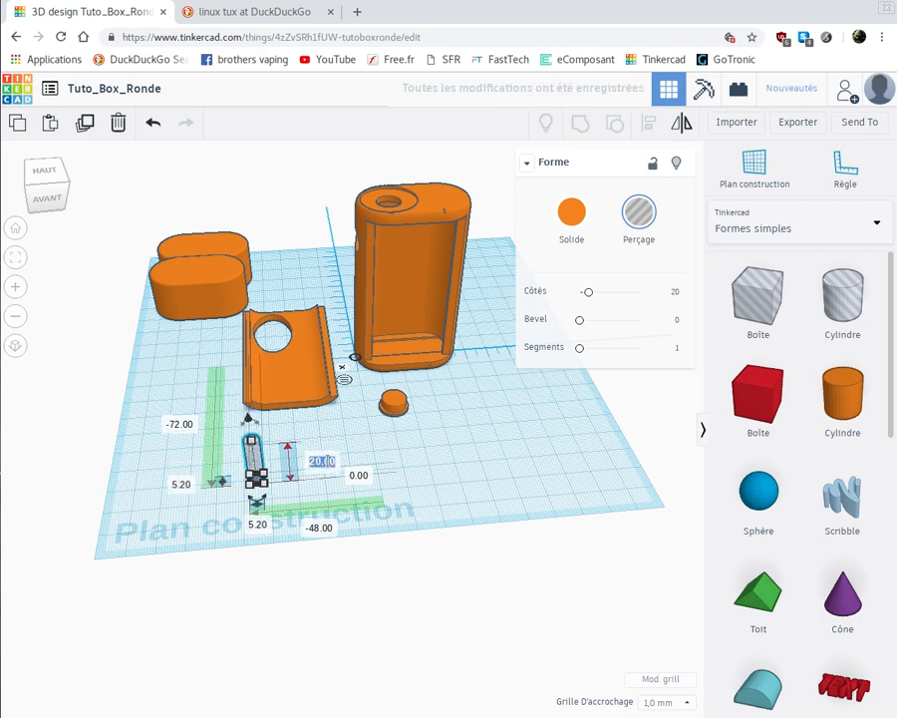
type("4")
key("Return")
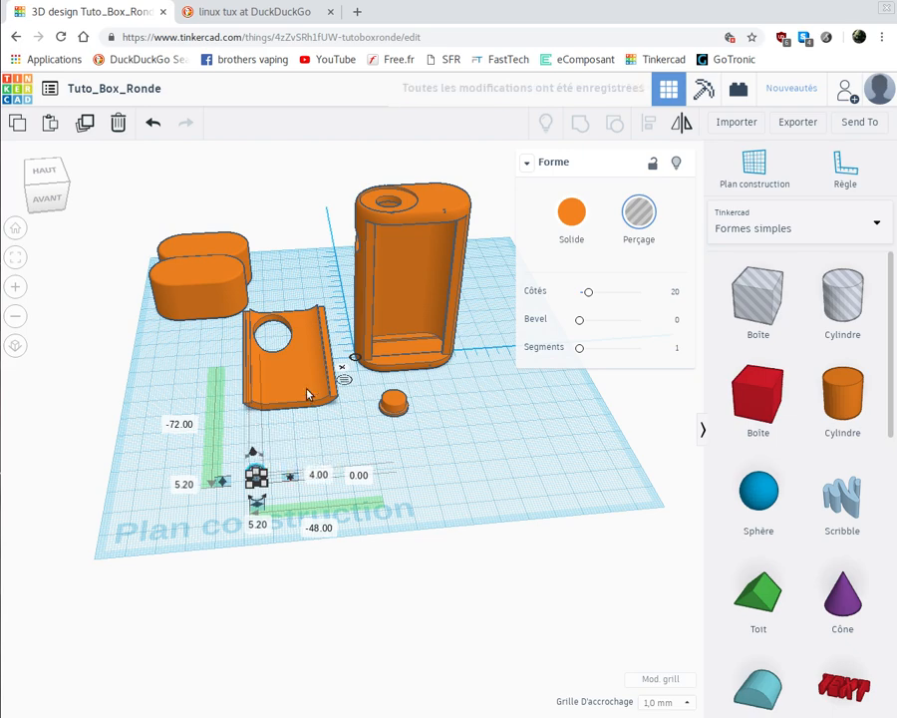
left_click(300, 419)
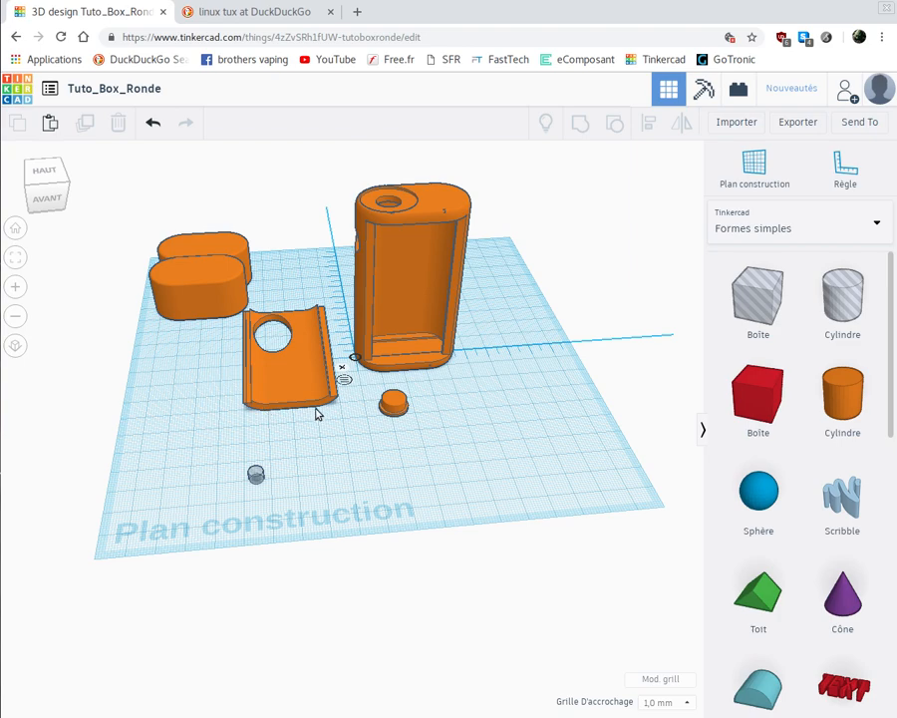
- Raise the small cylinder hole 1.80 mm above the workplane
left_click(255, 474)
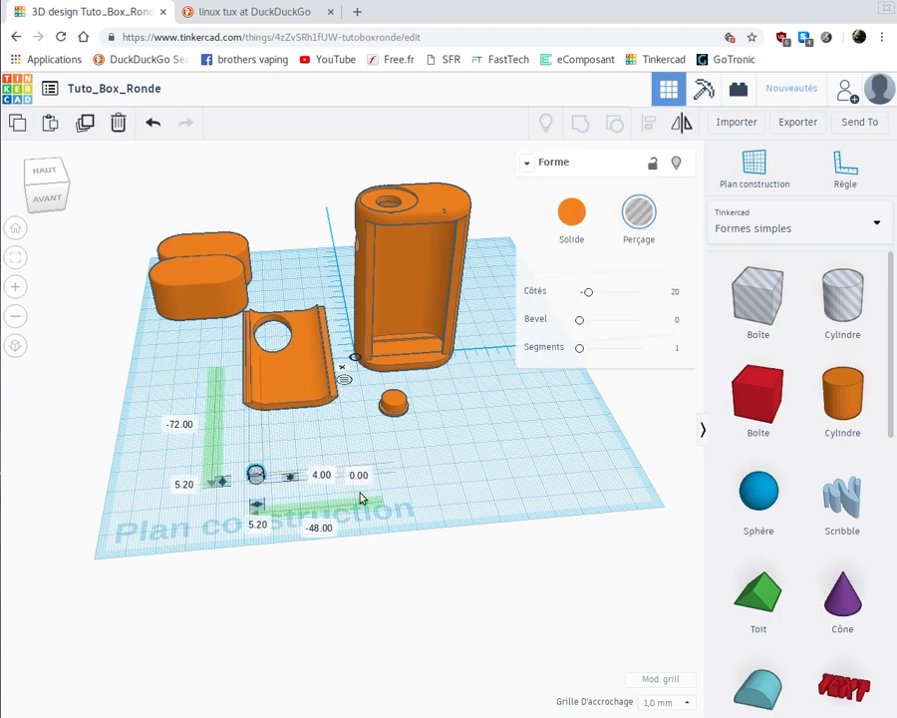
left_click(363, 476)
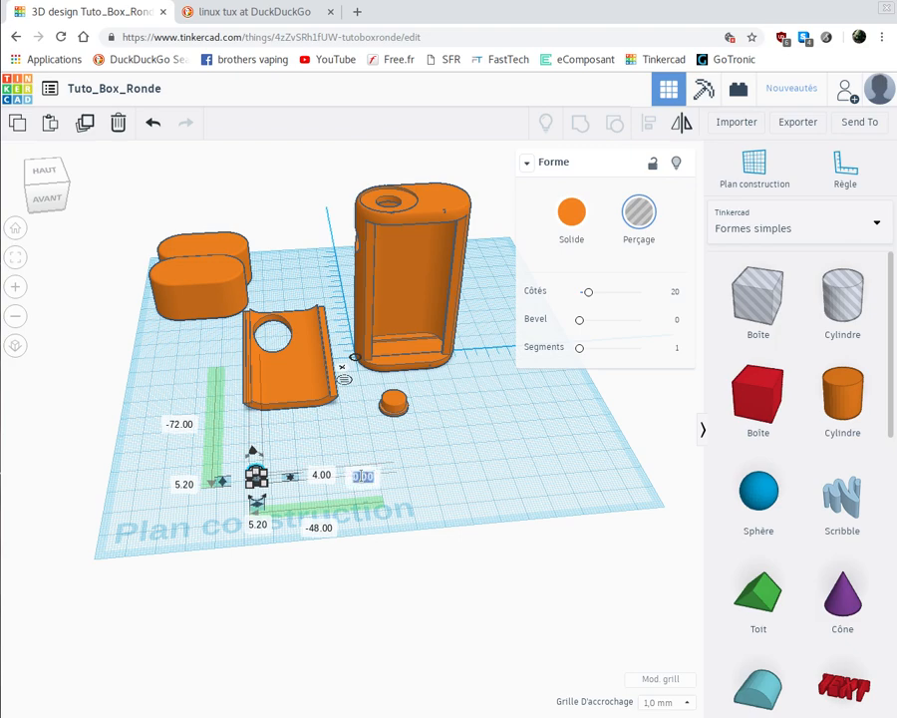
key("BackSpace")
type("1.8")
key("Return")
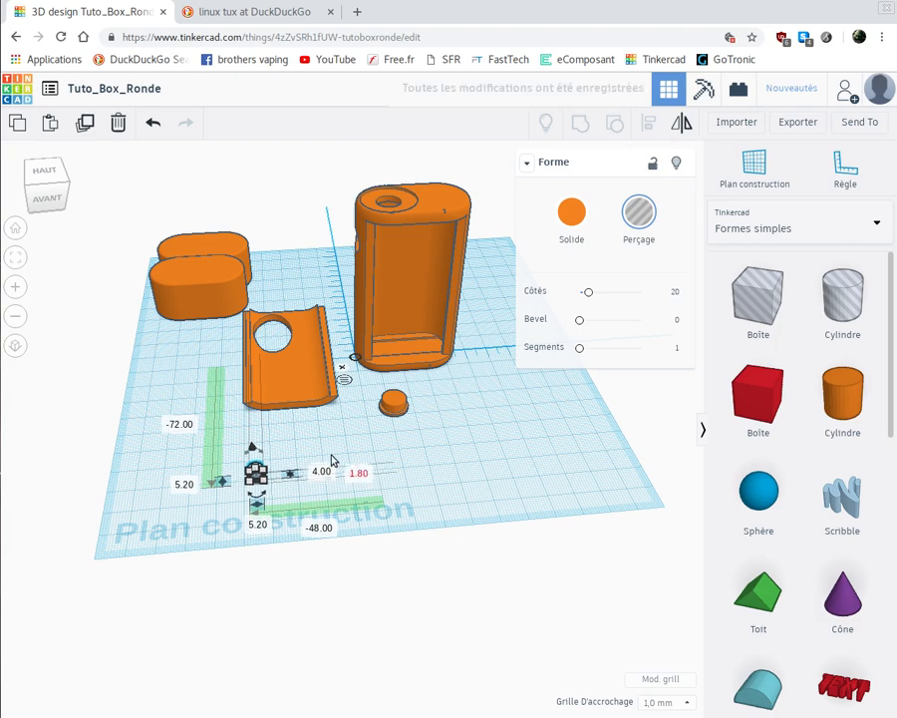
left_click(324, 454)
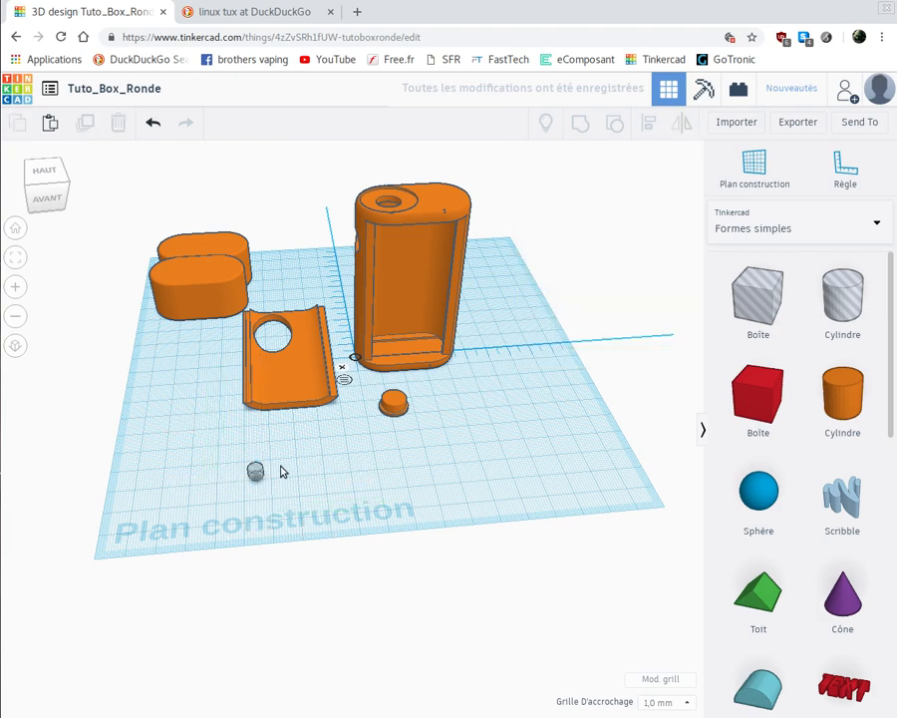
- From the top view, move the small cylinder hole onto the cover plate beside the oval opening, at about -22 mm and 24 mm from the ruler origin
right_click_drag(290, 469, 279, 518)
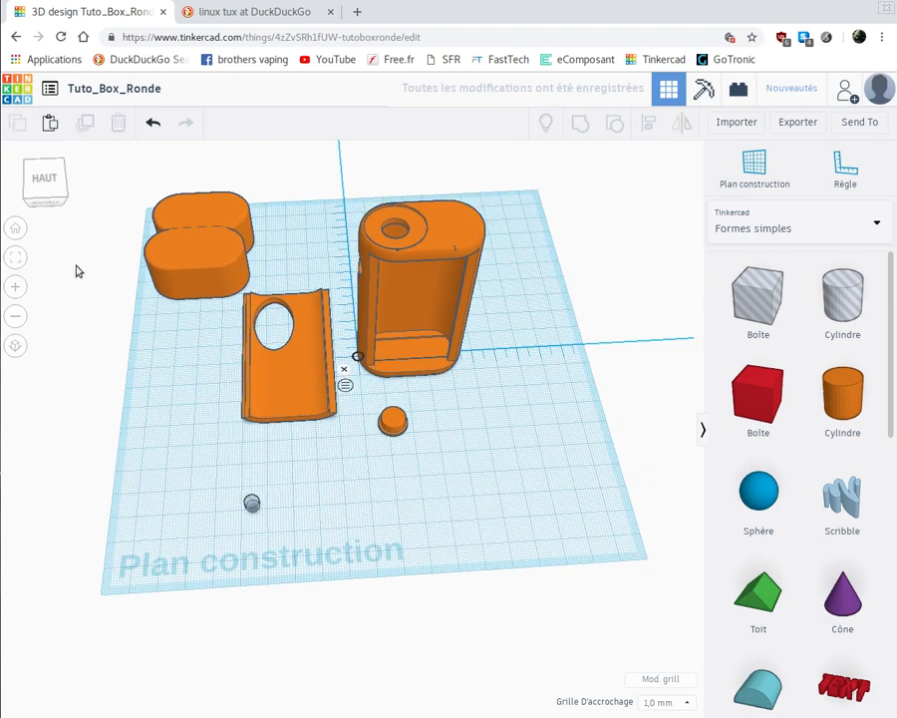
left_click(36, 183)
left_click(44, 184)
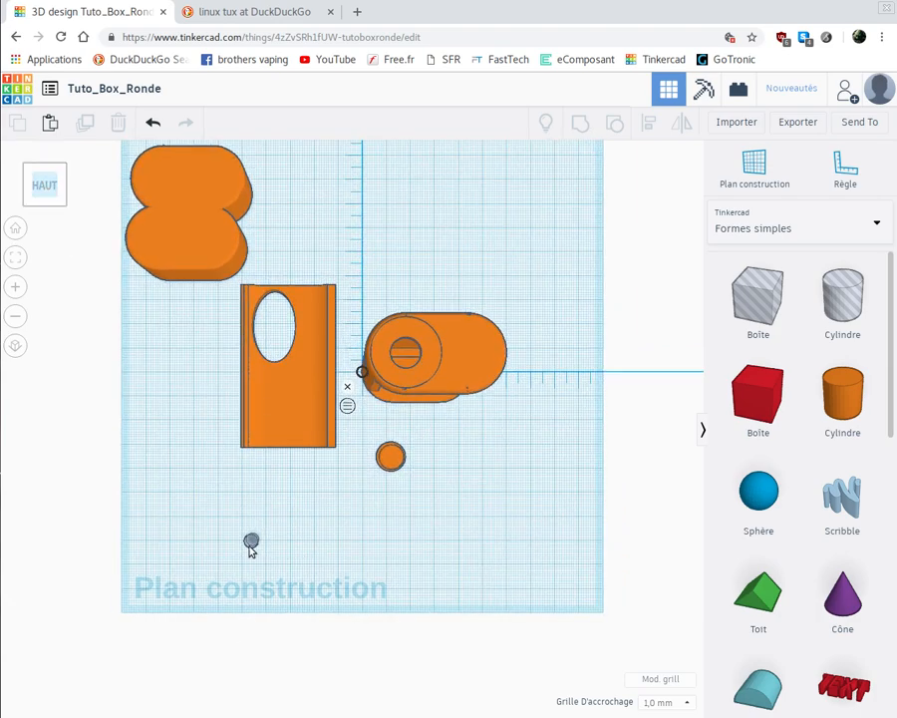
left_click_drag(251, 543, 312, 311)
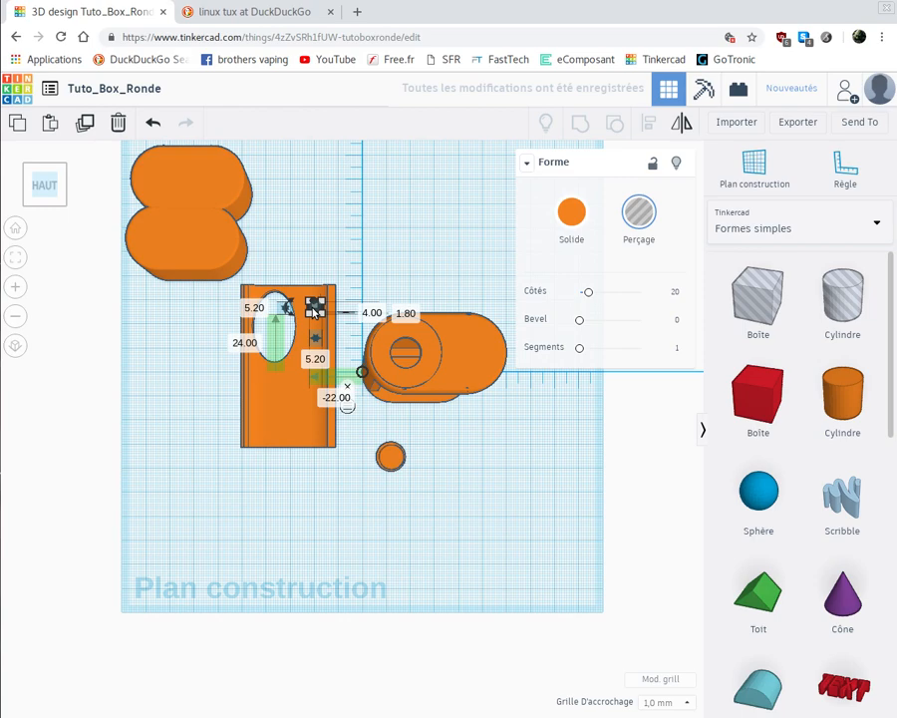
- Duplicate the cylinder hole and place the copy farther down the cover plate, at about -22.20 mm and 1.80 mm from the ruler origin
key("ctrl+v")
scroll(315, 312, "up", 5)
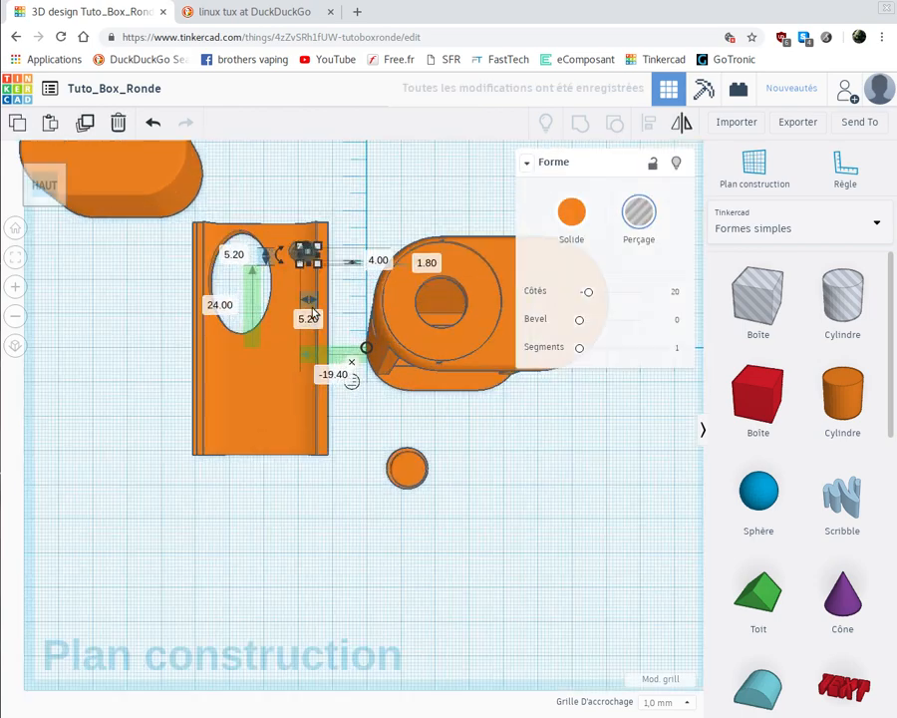
middle_click_drag(335, 307, 338, 355)
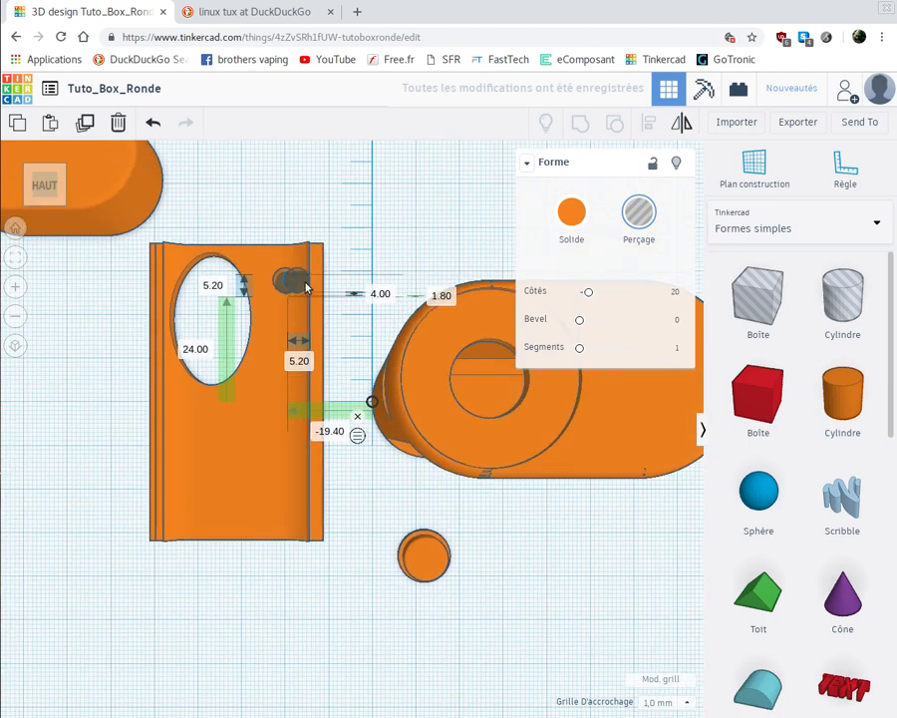
left_click(294, 281)
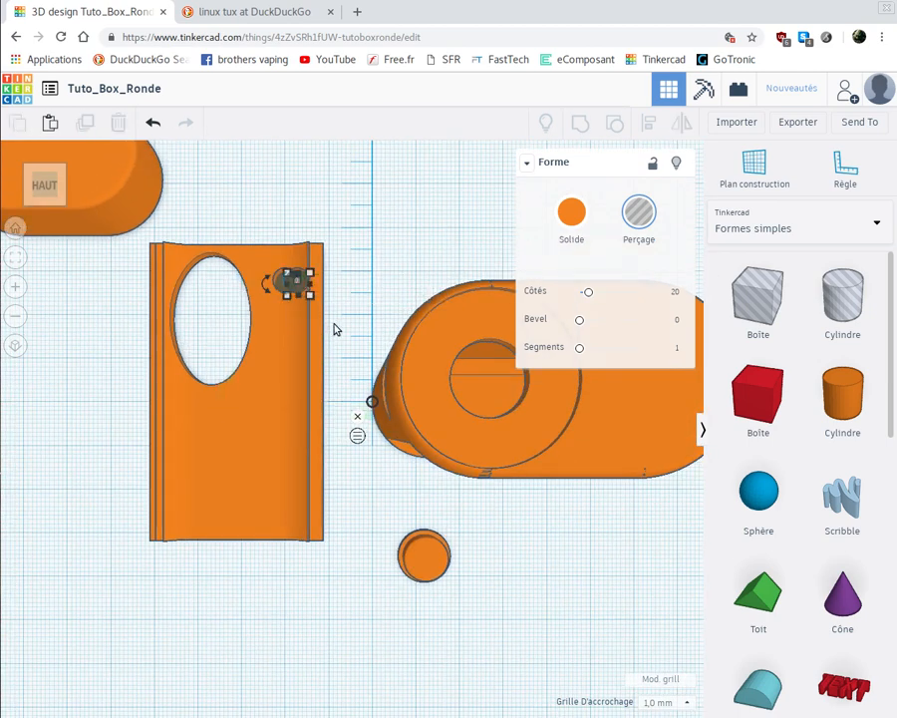
left_click(335, 328)
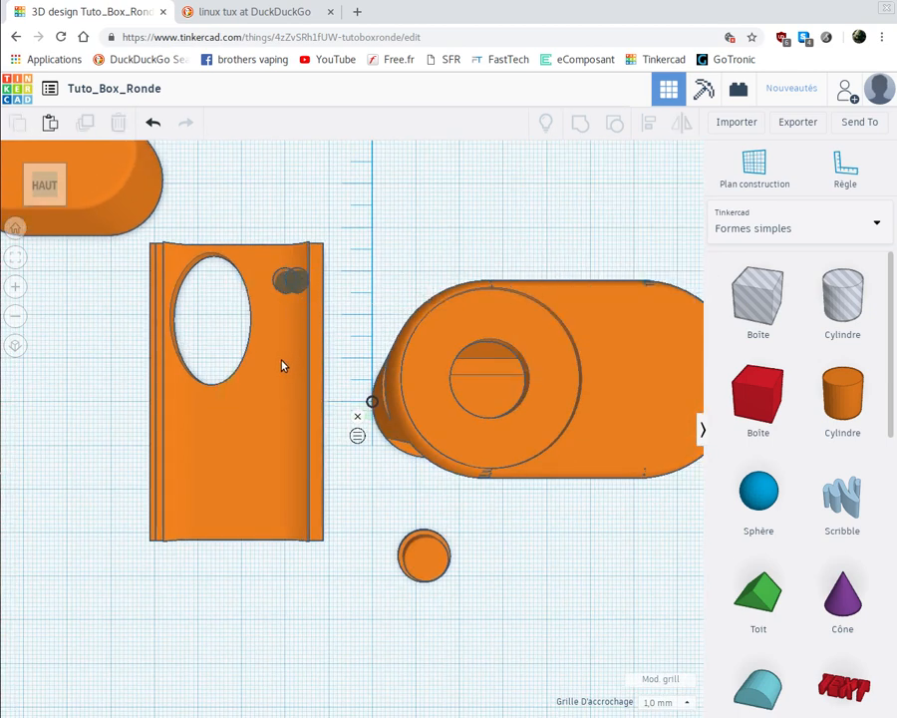
left_click_drag(294, 281, 289, 377)
key("Right")
key("Right")
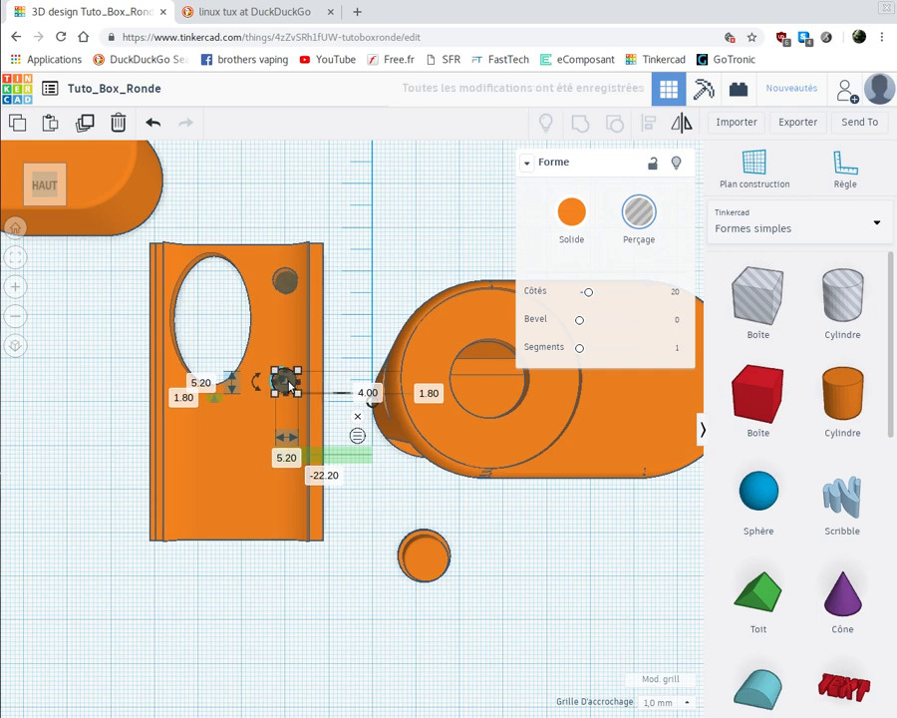
- Duplicate the cylinder hole again and place this copy near the cover plate's lower end, at about -22.20 mm and -25.00 mm from the ruler origin
left_click_drag(290, 384, 302, 384)
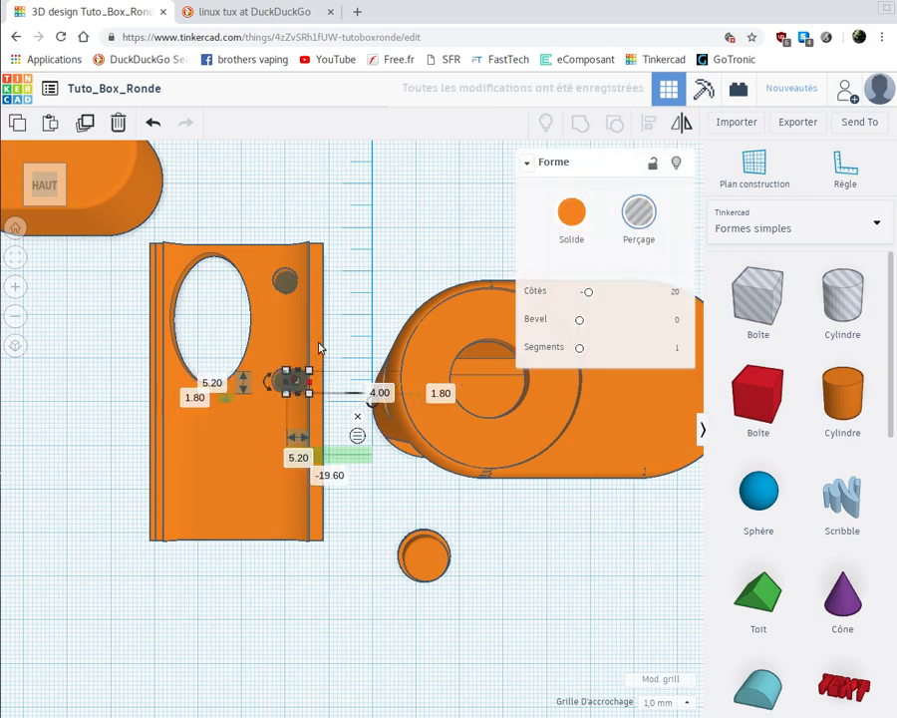
left_click(349, 346)
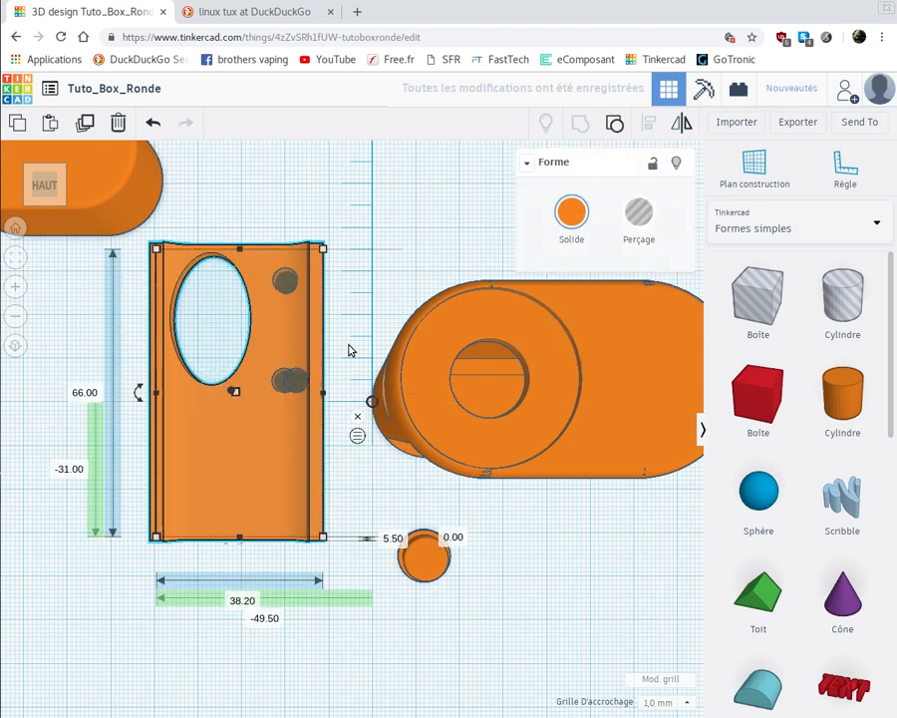
left_click(302, 387)
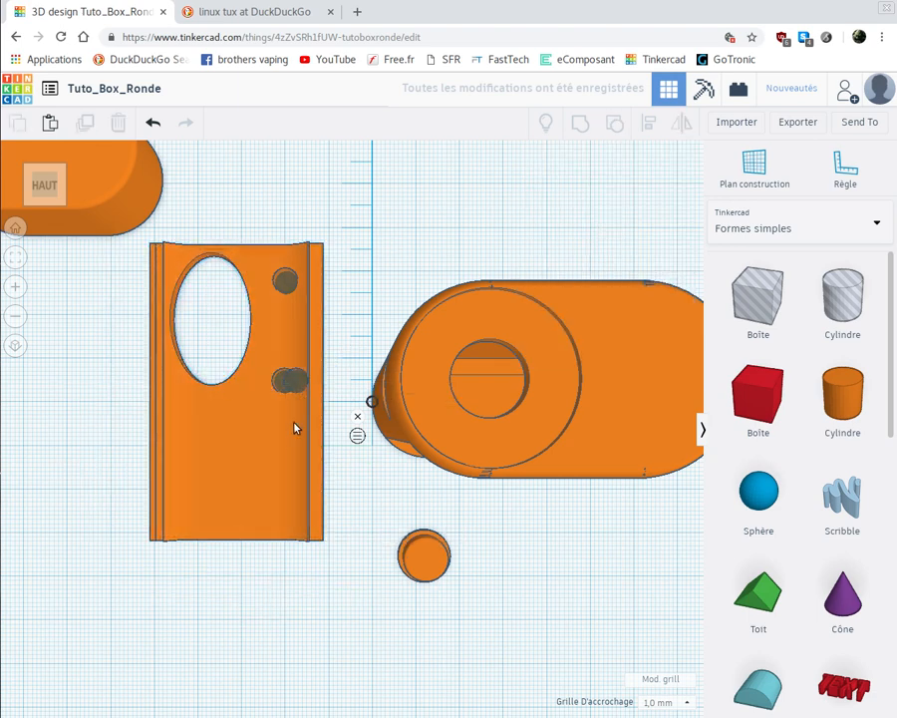
left_click_drag(291, 383, 305, 566)
right_click_drag(274, 613, 283, 549)
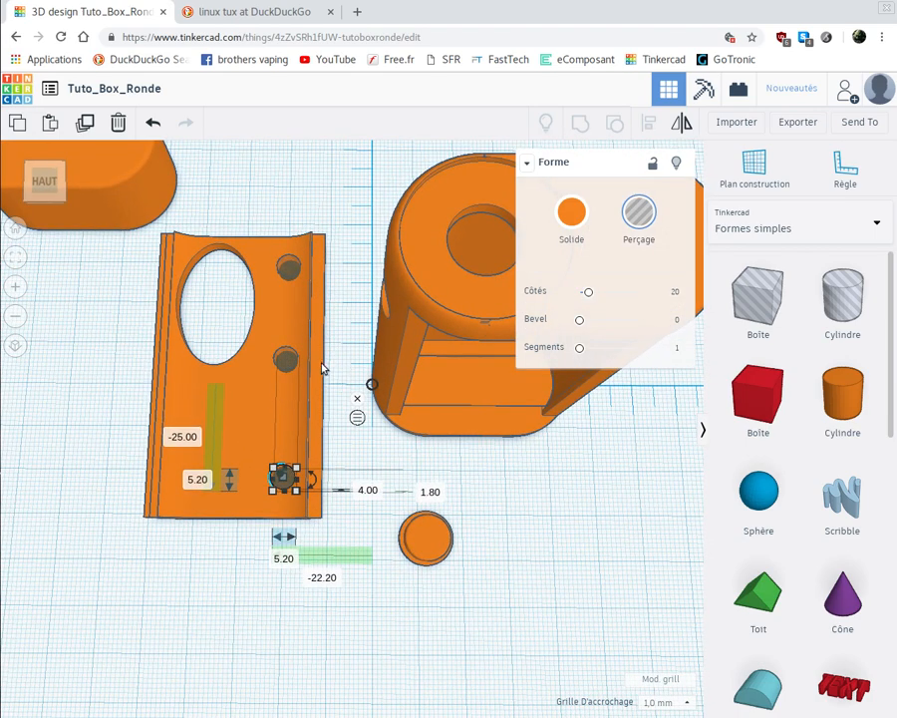
key("Escape")
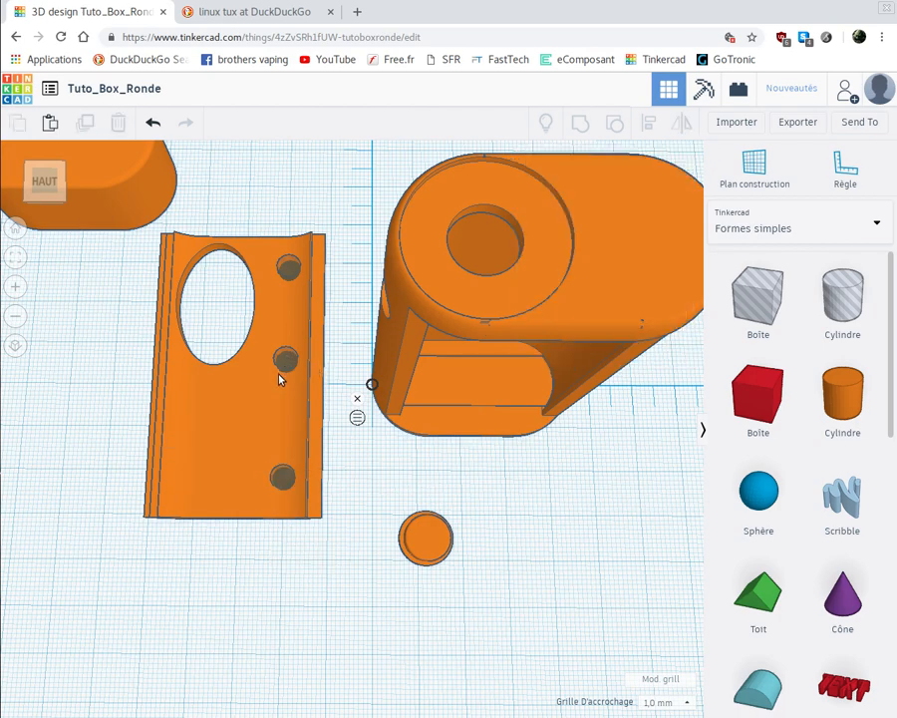
- Move the middle cylinder hole on the cover plate to about -22.20 mm and -1.20 mm from the ruler origin
left_click(281, 376)
key("Right")
key("Right")
key("Right")
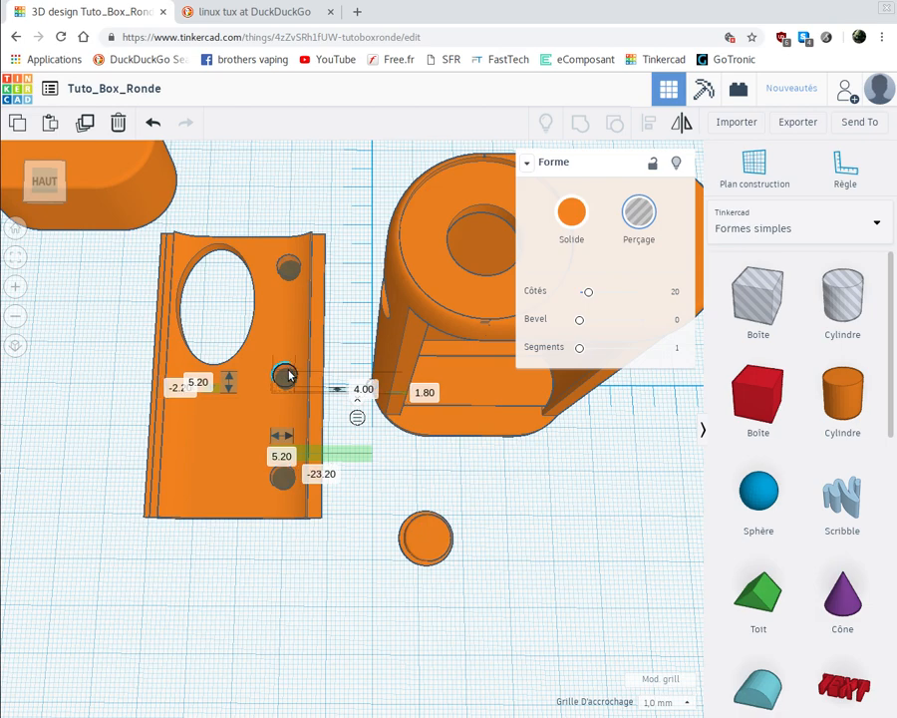
key("Up")
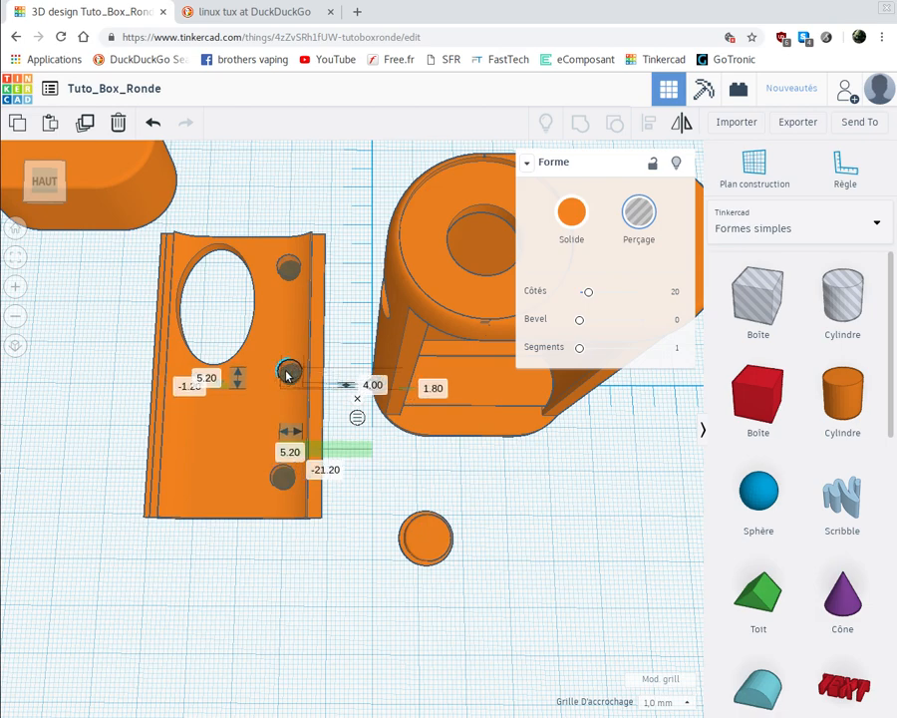
key("Left")
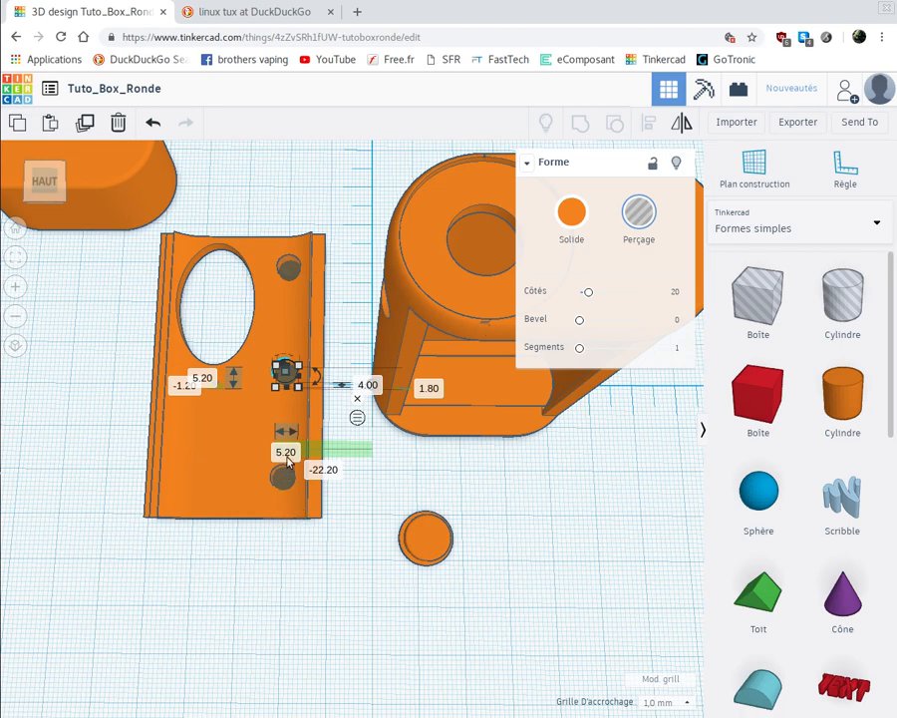
left_click(346, 530)
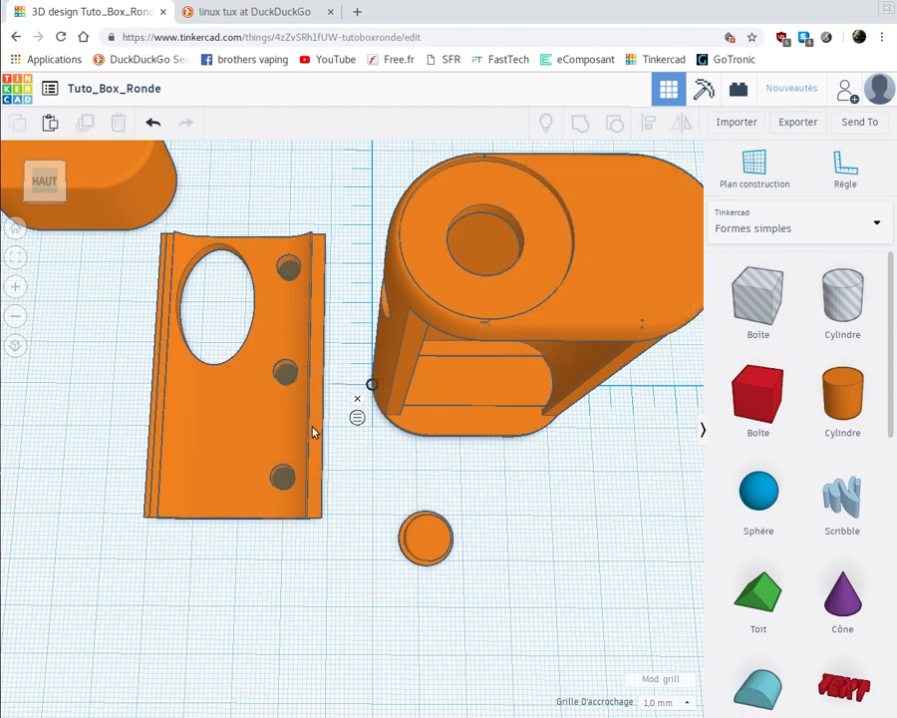
- Set the middle cylinder hole's horizontal distance from the ruler origin to 22 mm
left_click(294, 270)
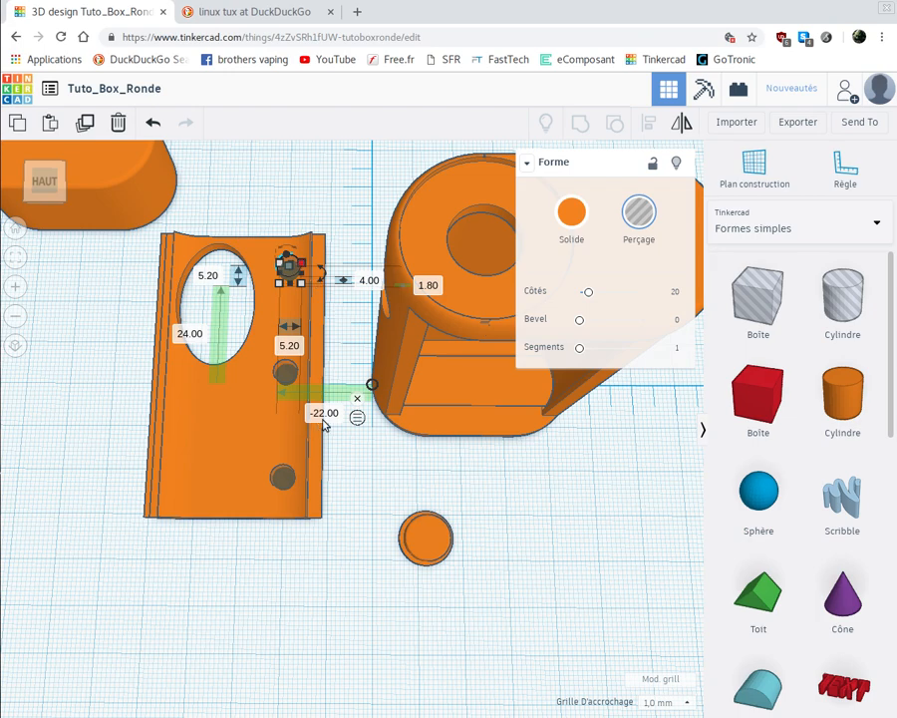
left_click(284, 377)
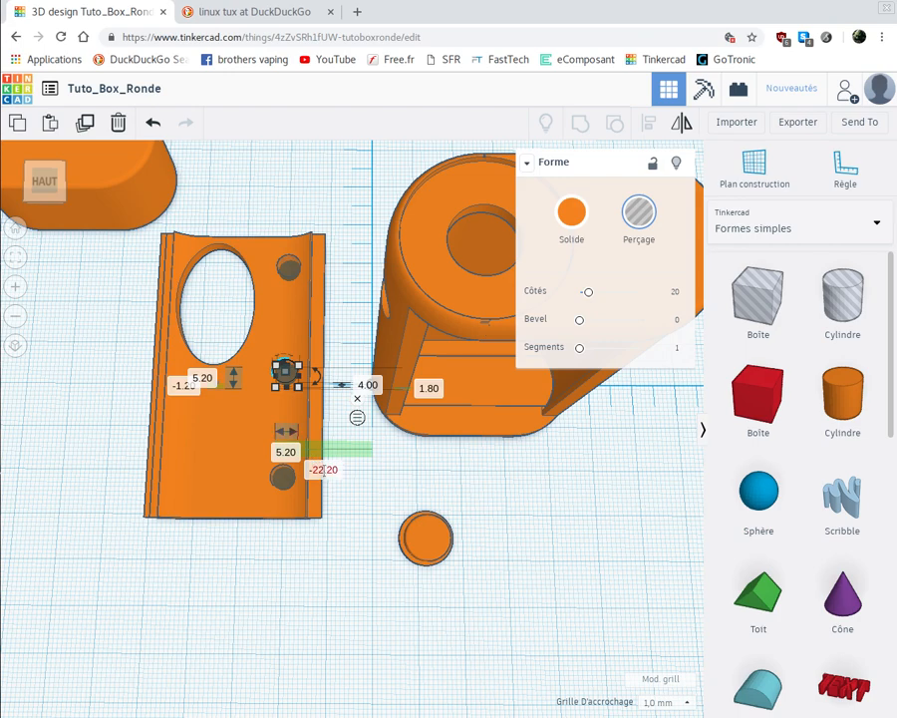
left_click(323, 470)
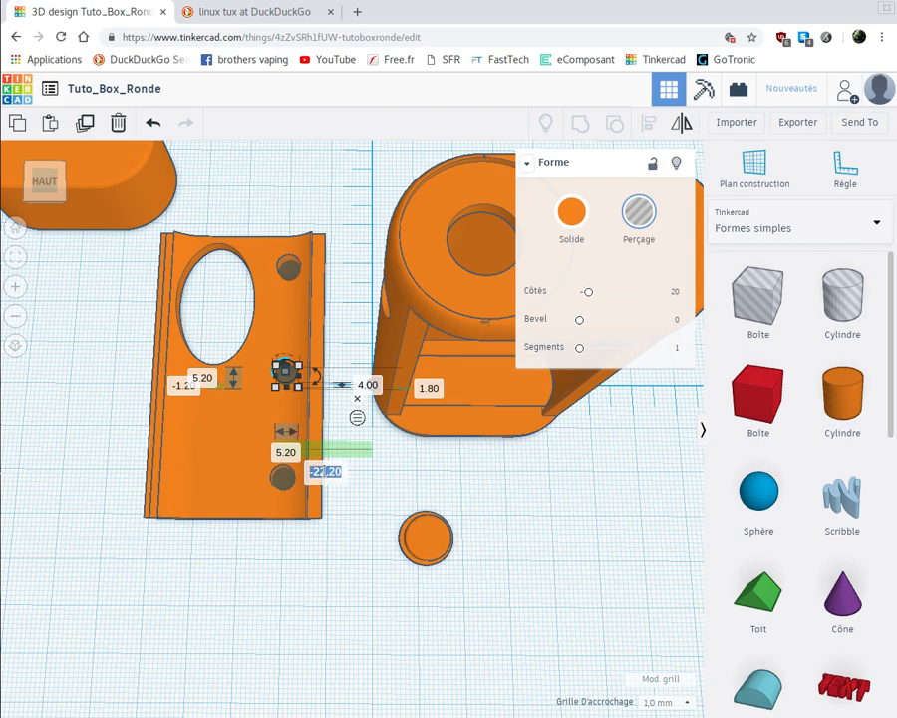
type("22")
key("Return")
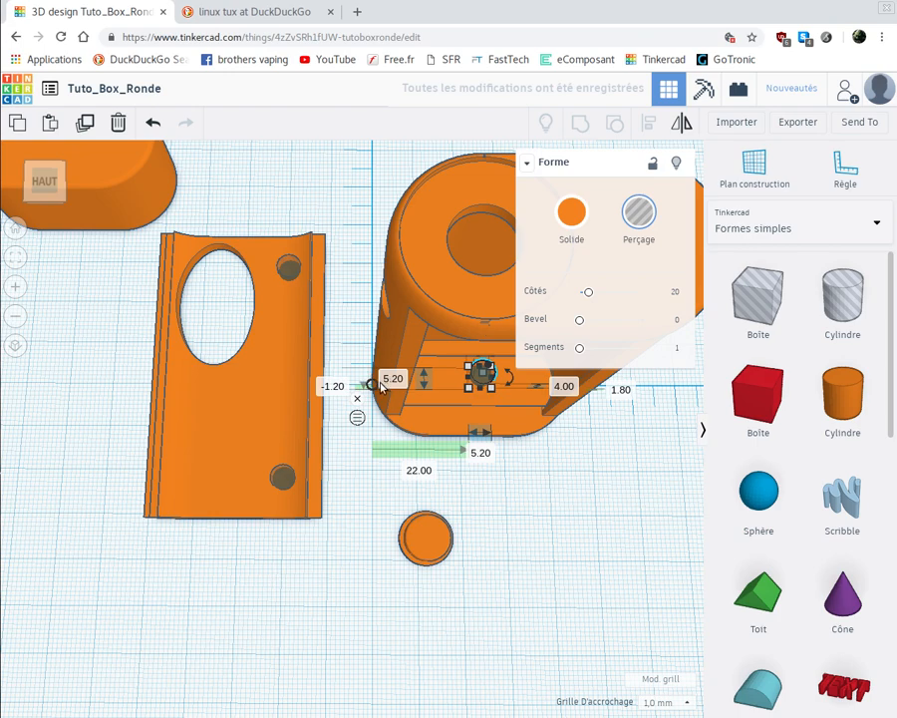
- Set the middle cylinder hole's horizontal distance from the ruler origin to -22 mm, in line with the hole beside the oval opening
left_click(409, 469)
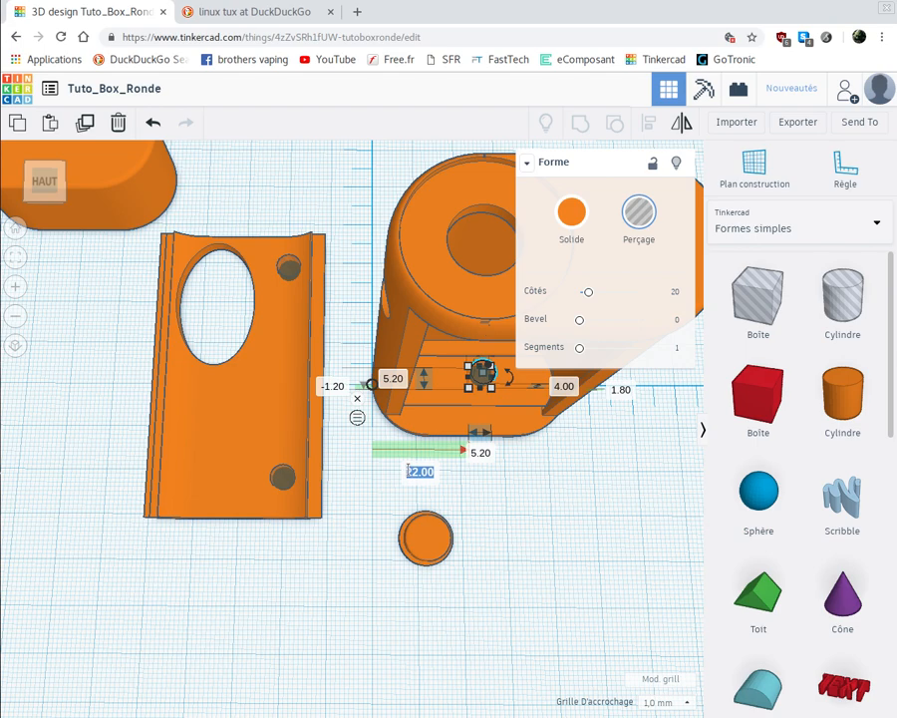
key("BackSpace")
type("-22")
key("Return")
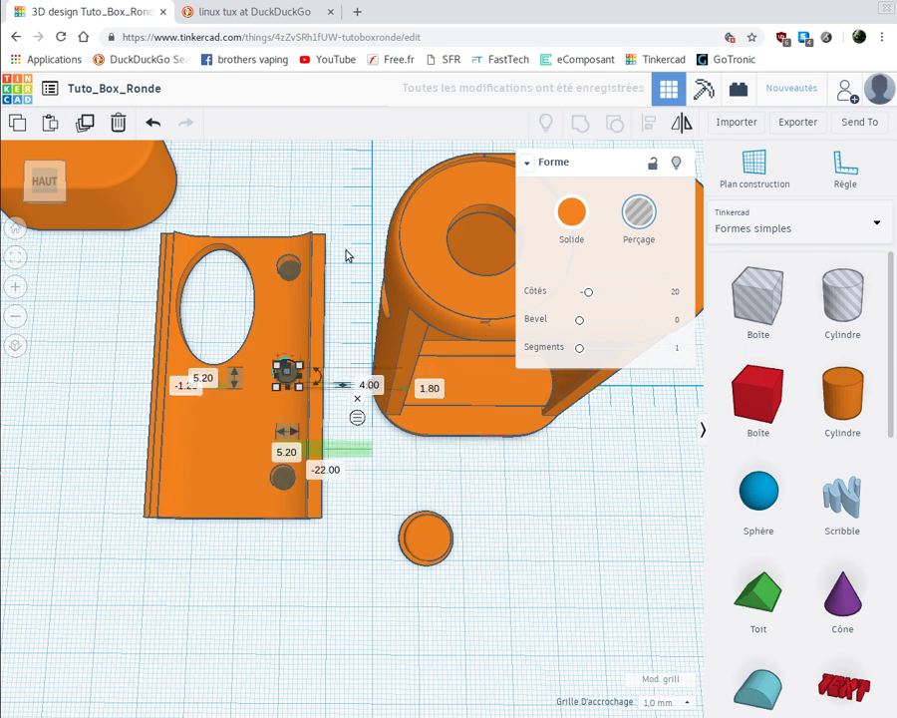
- Set the horizontal distance from the ruler origin to -22 mm for the cylinder hole near the cover plate's lower end
left_click(294, 269)
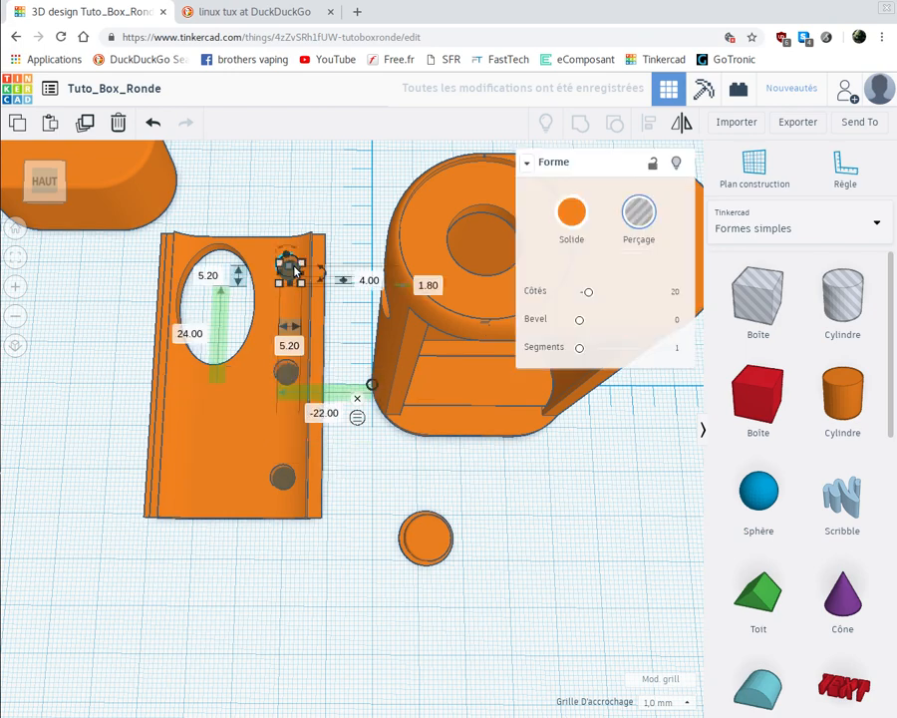
left_click(284, 487)
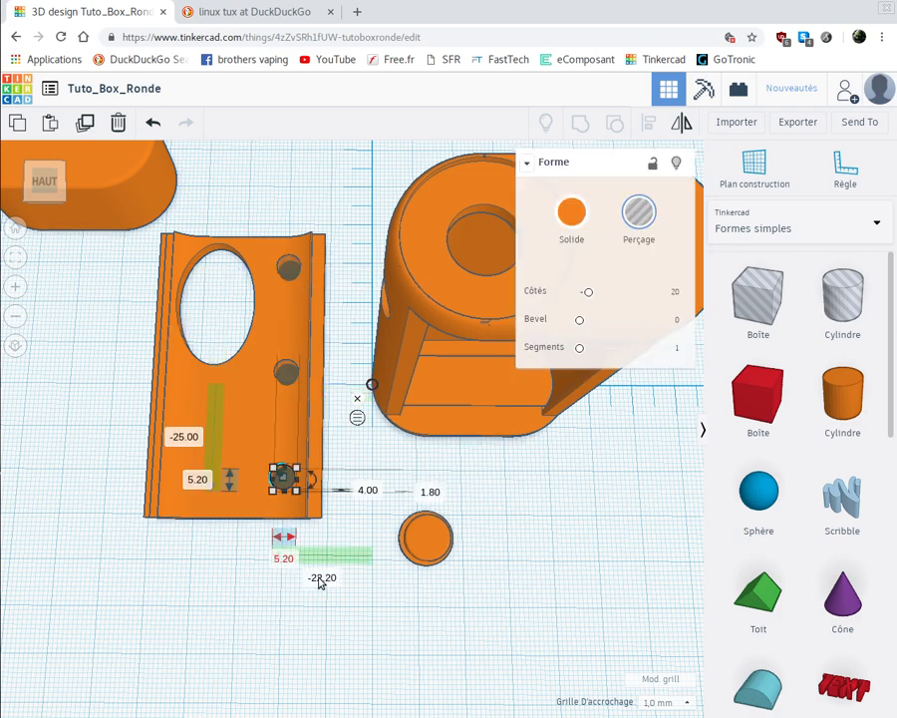
left_click(321, 578)
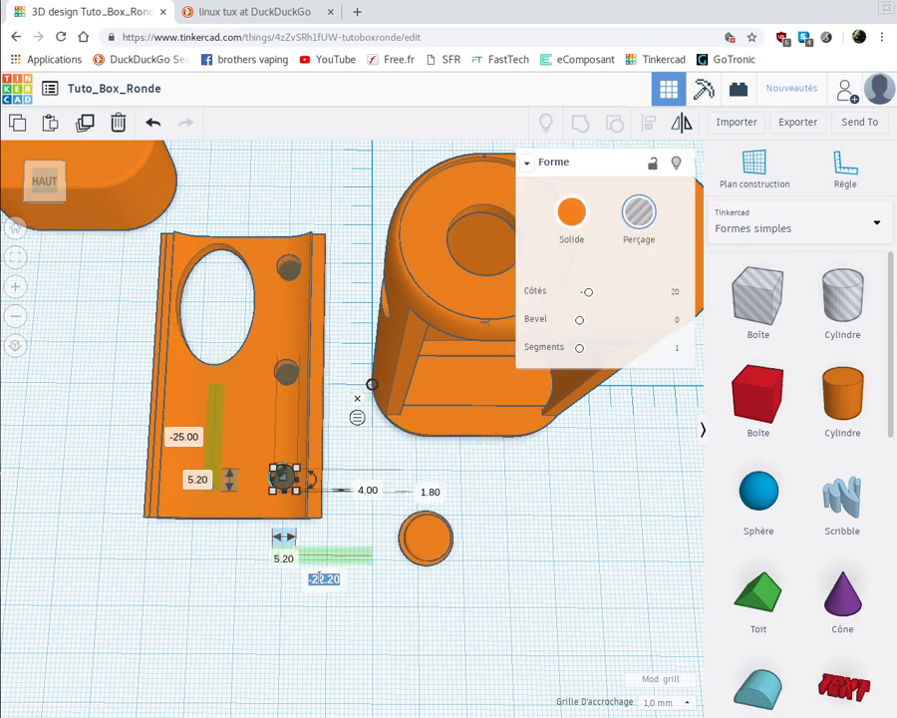
key("BackSpace")
type("-22")
key("Return")
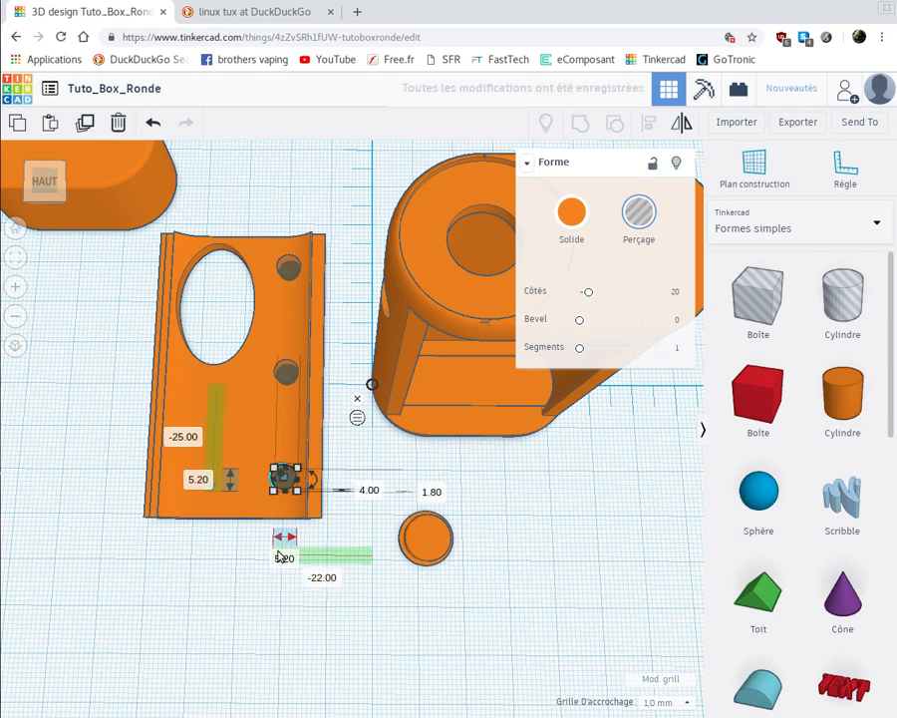
left_click(226, 553)
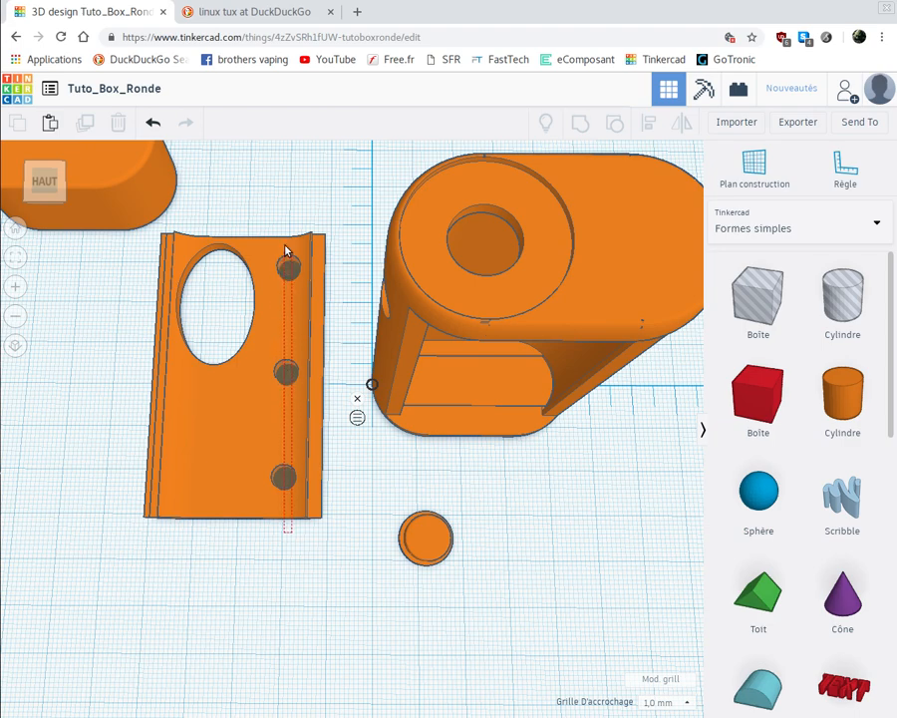
- Group the cover plate with its three cylinder holes to cut the recesses, and inspect the plate from several angles
left_click_drag(285, 247, 285, 247)
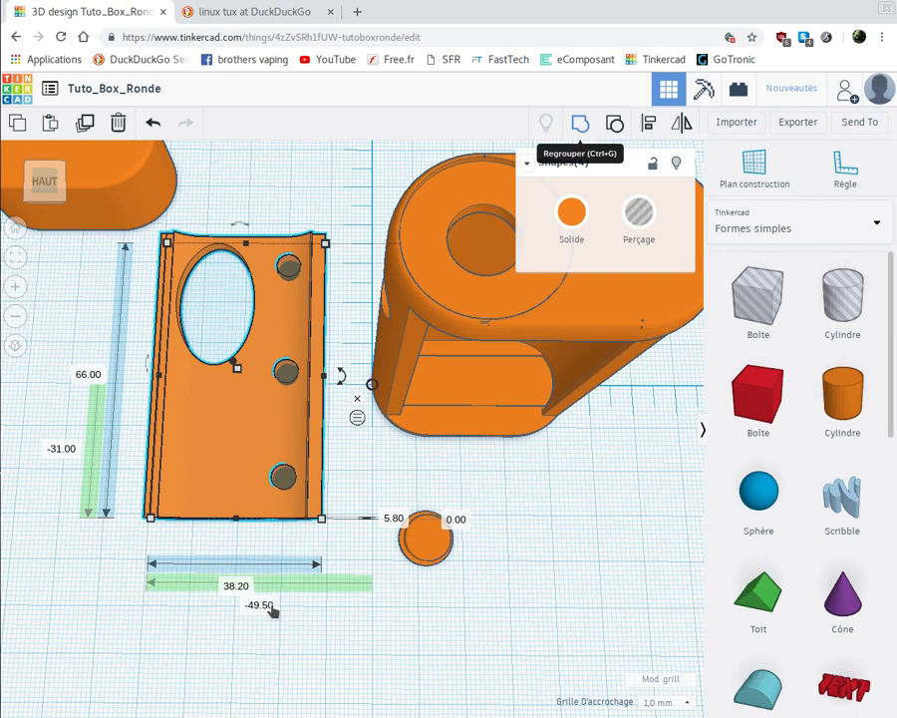
key("ctrl+g")
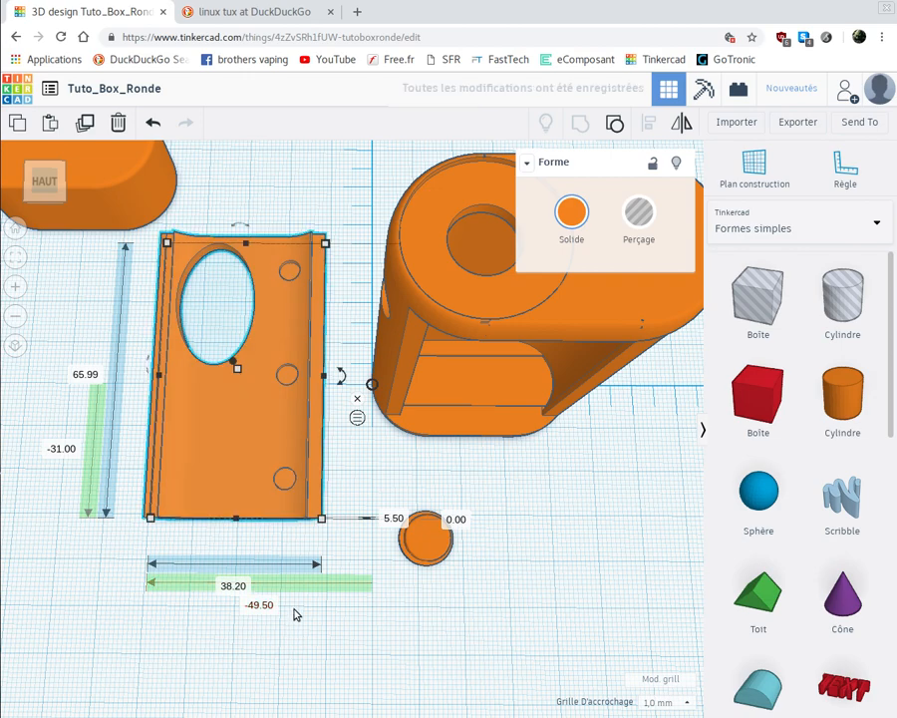
right_click_drag(294, 614, 294, 595)
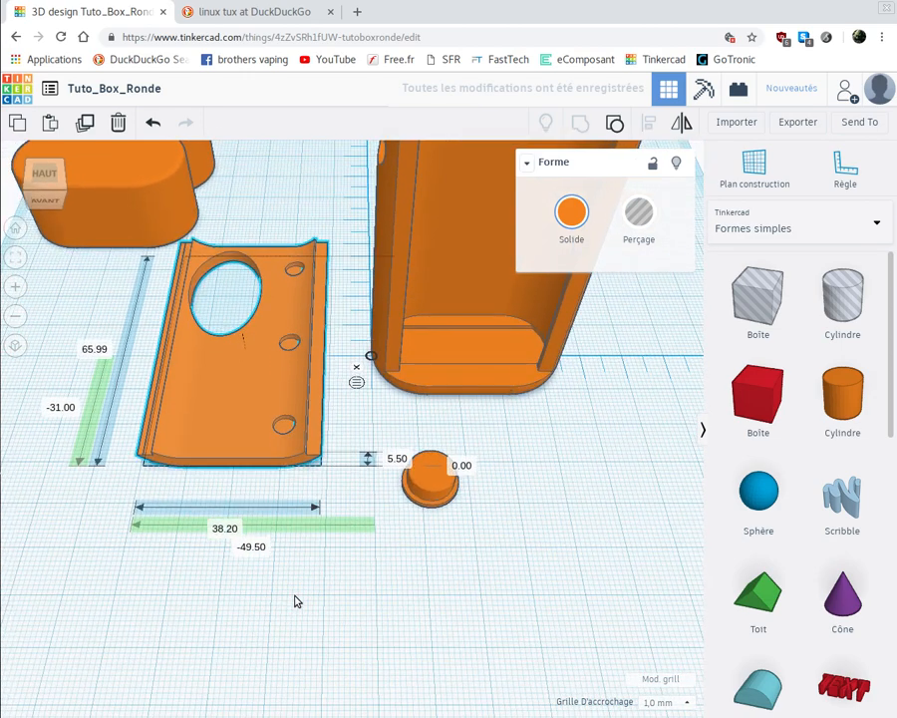
right_click_drag(294, 643, 298, 696)
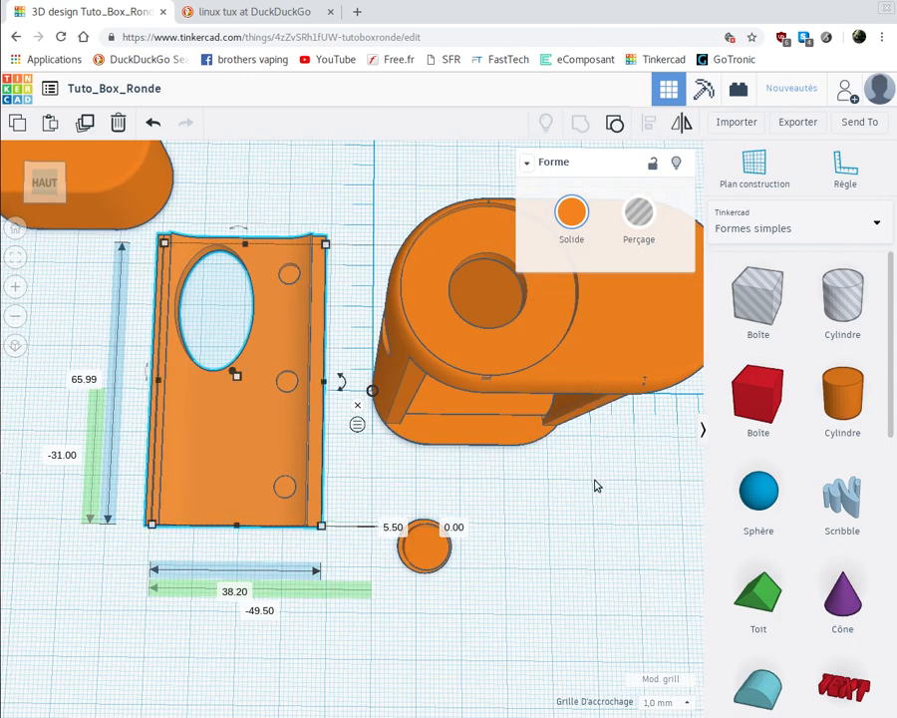
right_click_drag(322, 501, 382, 478)
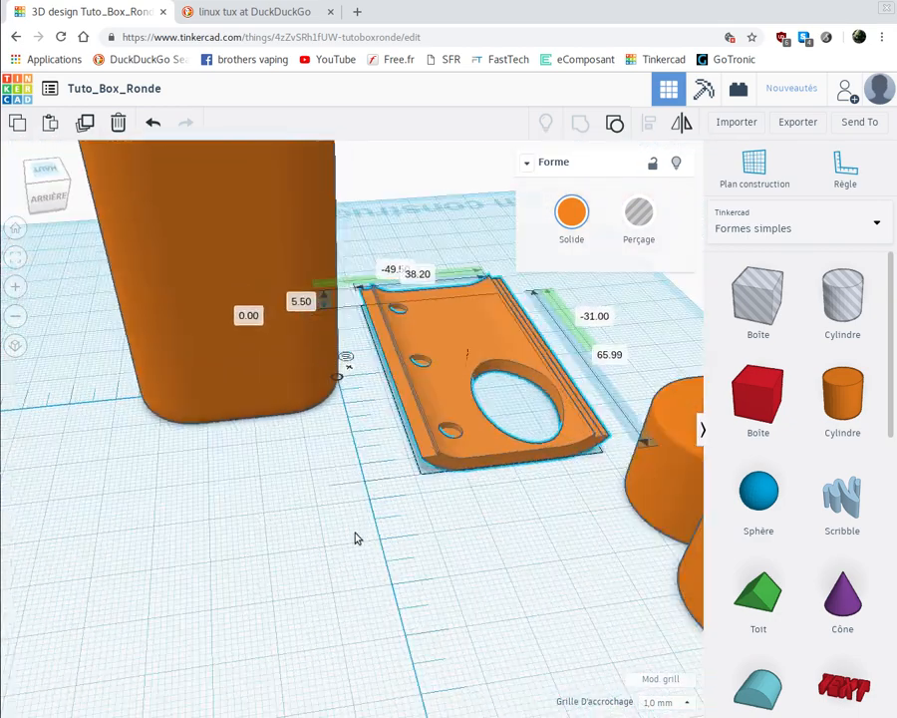
mouse_move(353, 539)
right_mouse_down()
mouse_move(381, 667)
mouse_move(340, 524)
right_mouse_up()
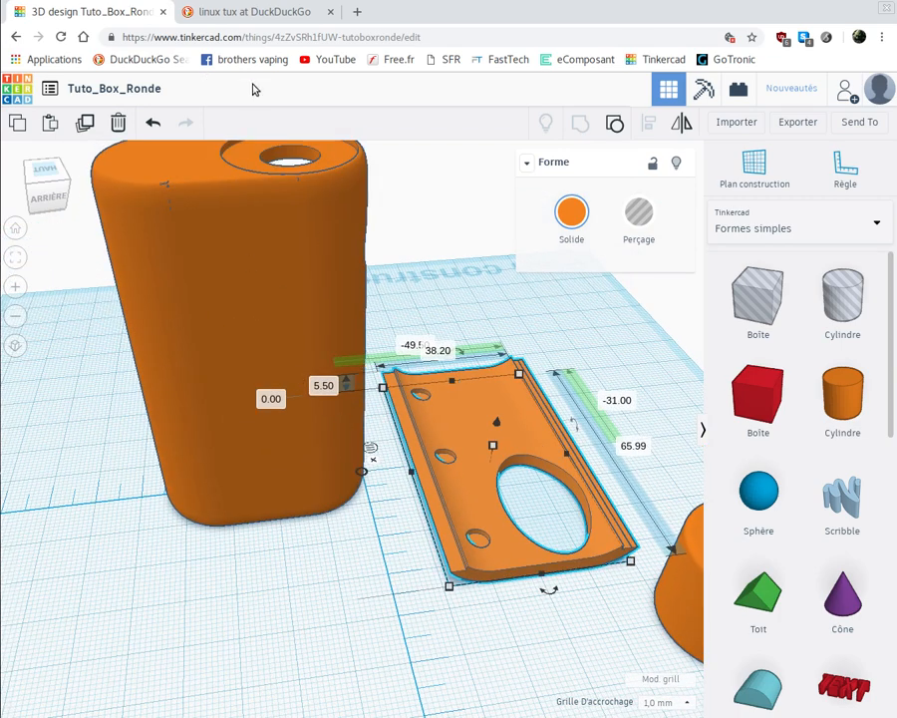
- Switch to the DuckDuckGo image results and save the black-and-white Tux penguin picture to the Bureau folder as tux.png
left_click(275, 14)
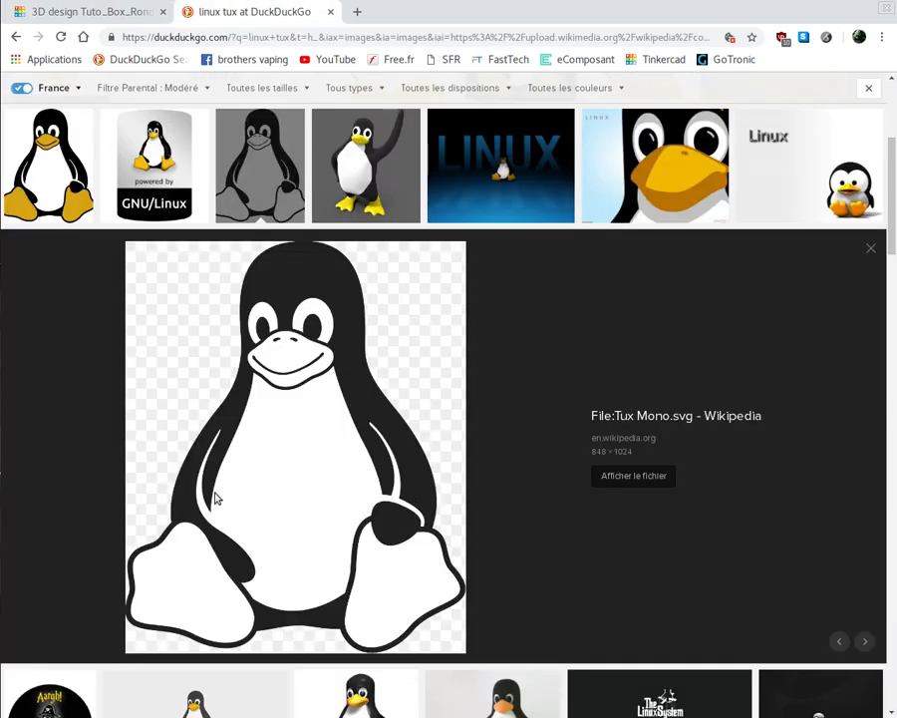
right_click(294, 457)
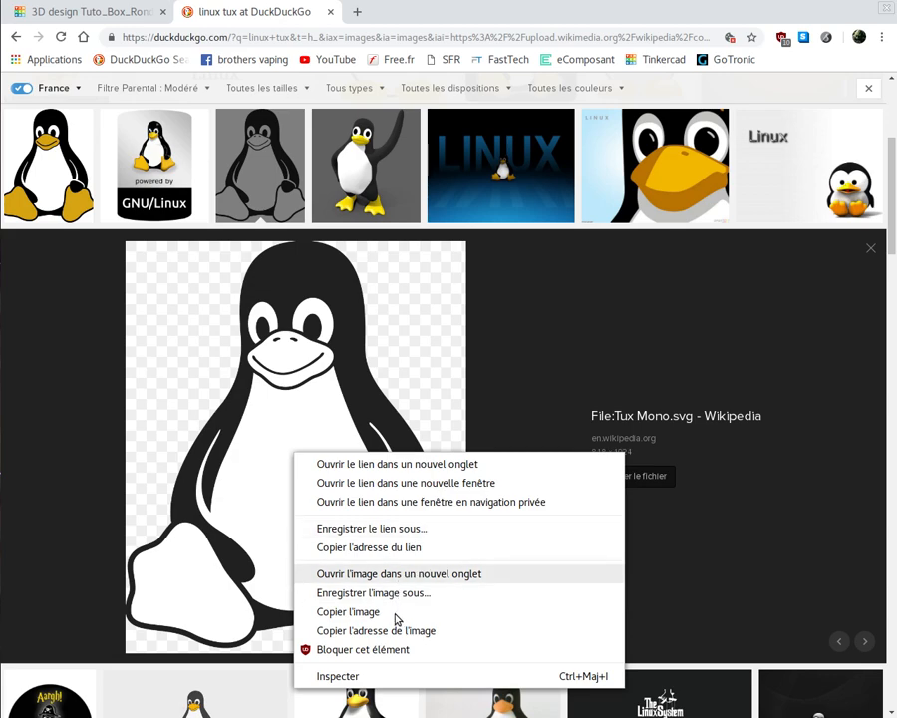
left_click(370, 594)
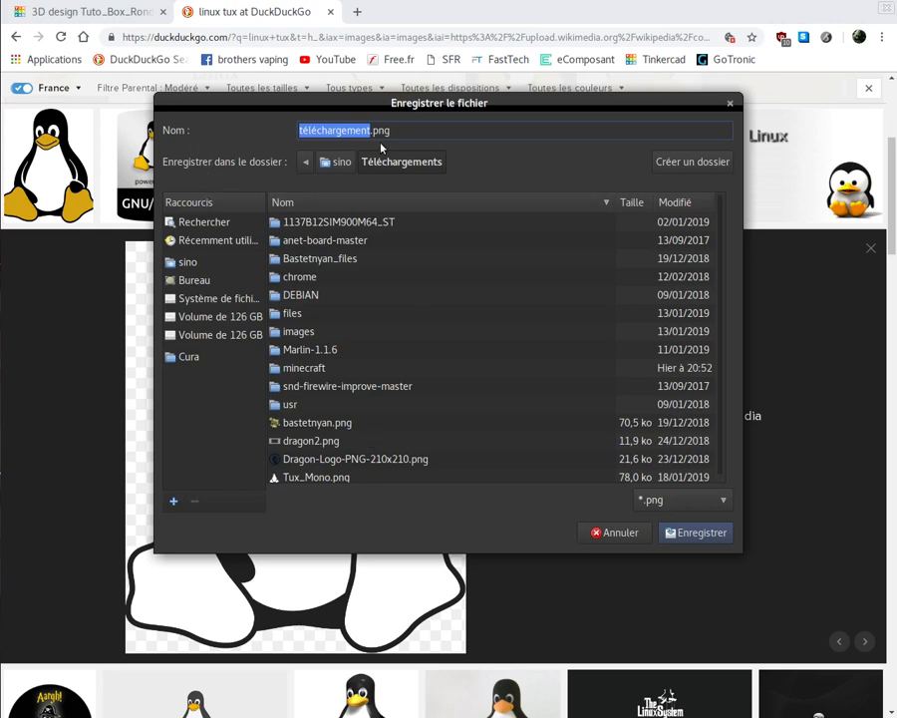
left_click(196, 281)
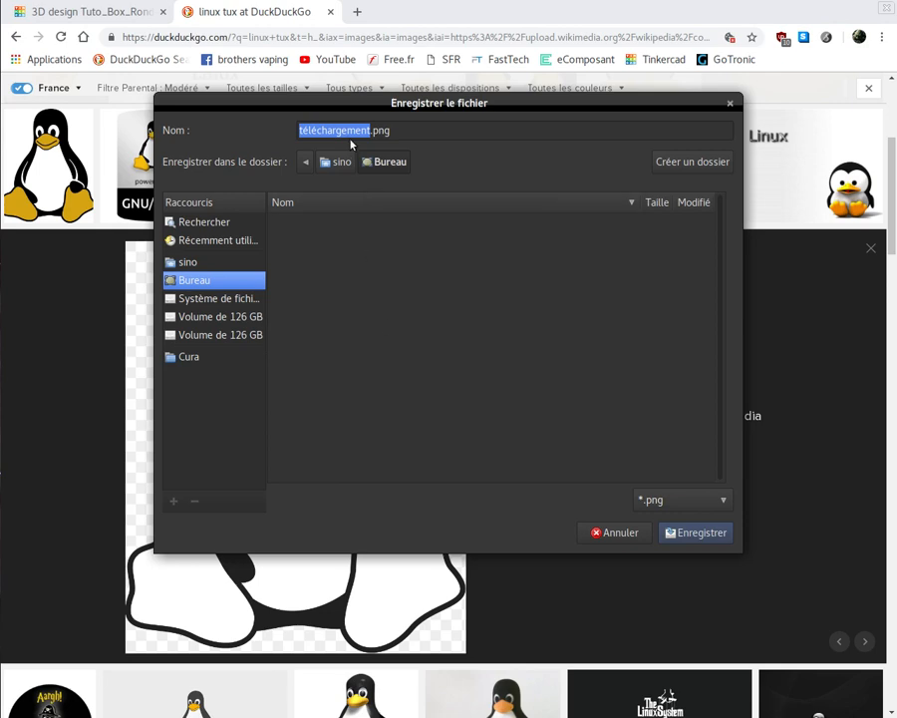
type("tux")
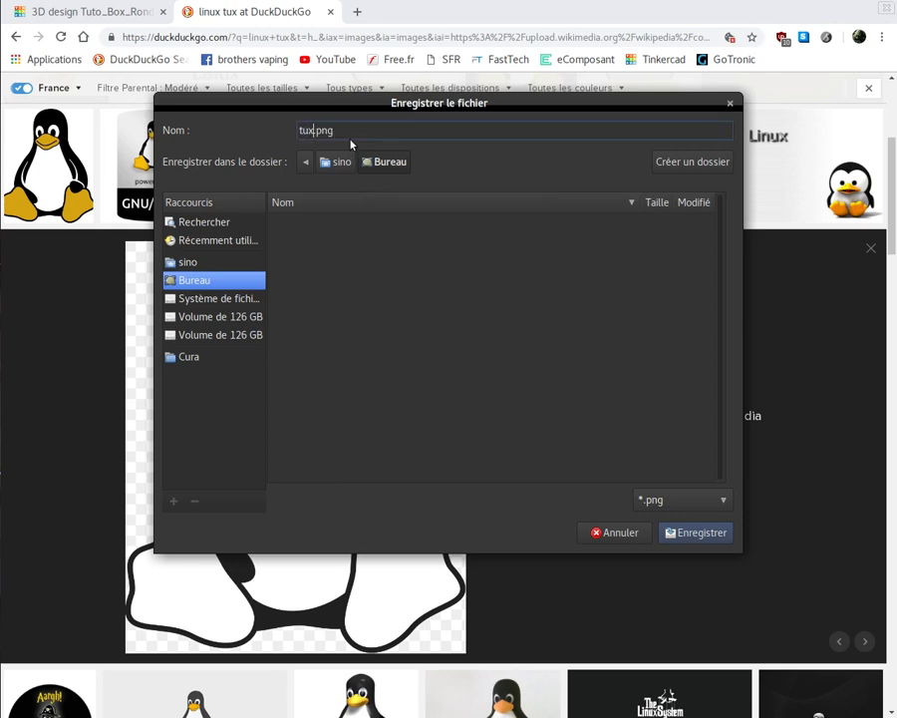
left_click(423, 372)
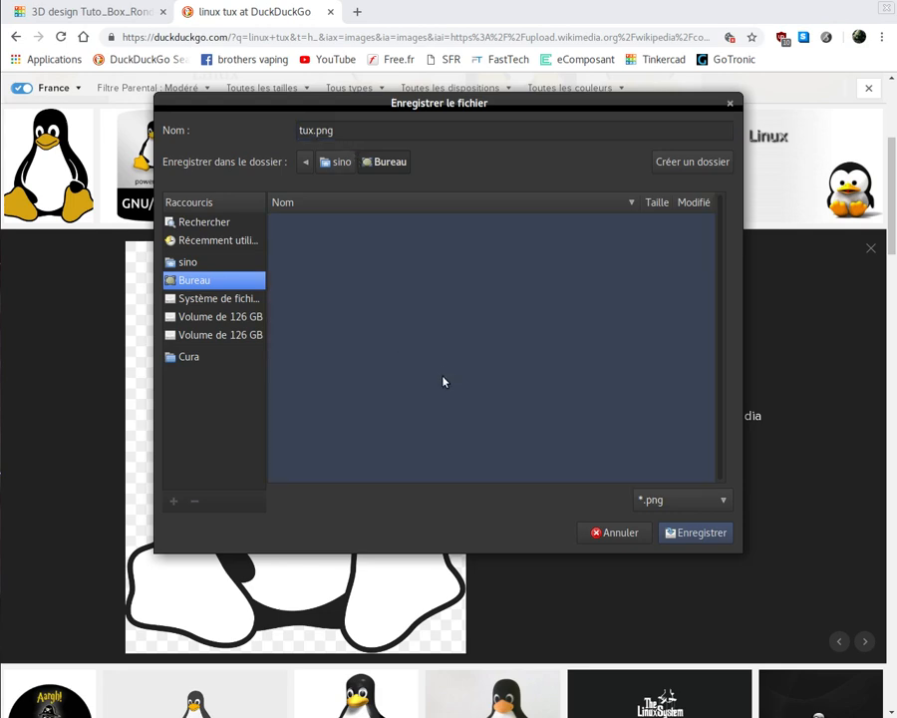
left_click(684, 535)
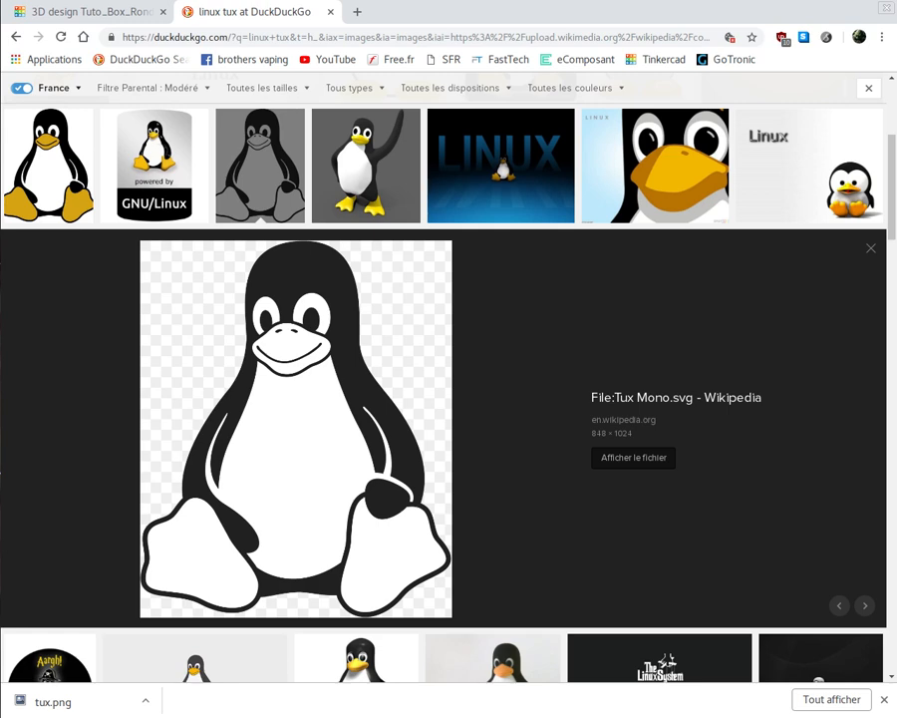
- Switch to Inkscape, open tux.png from the Bureau folder as an embedded image, and select the penguin image
left_click(103, 16)
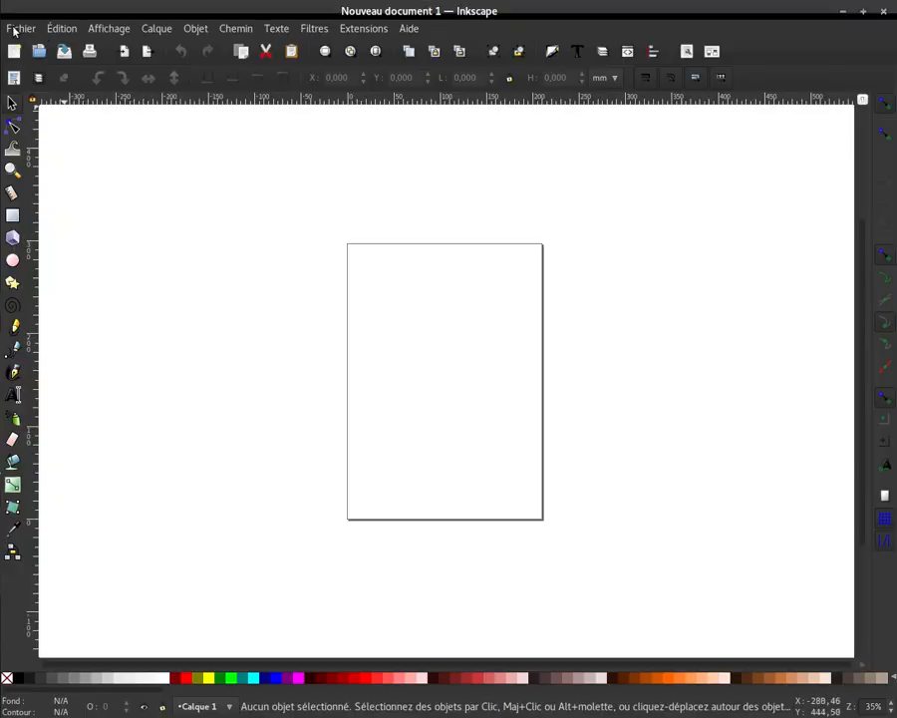
left_click(16, 29)
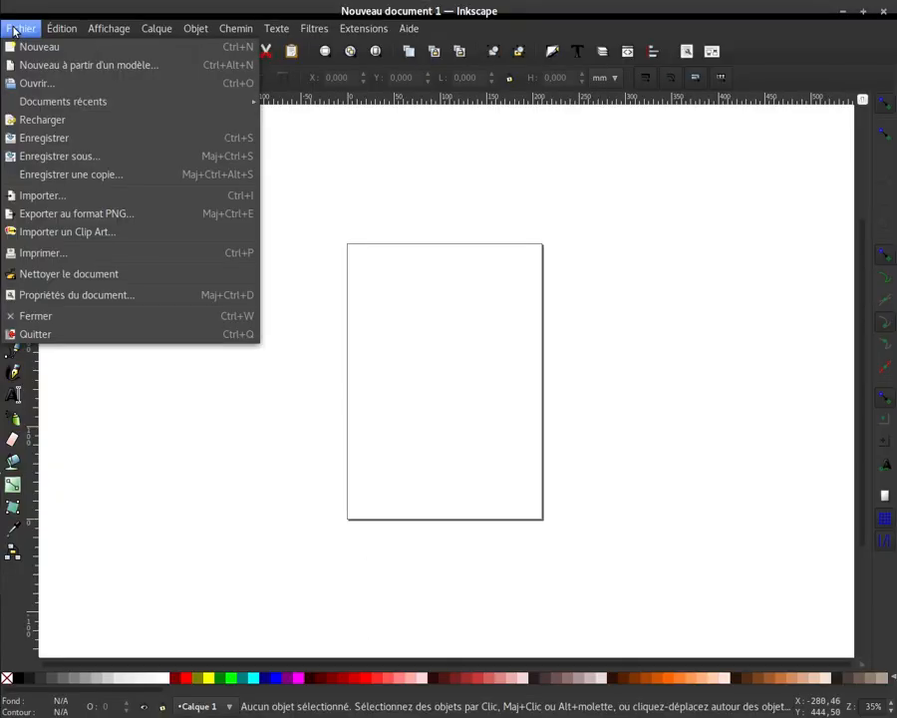
left_click(40, 84)
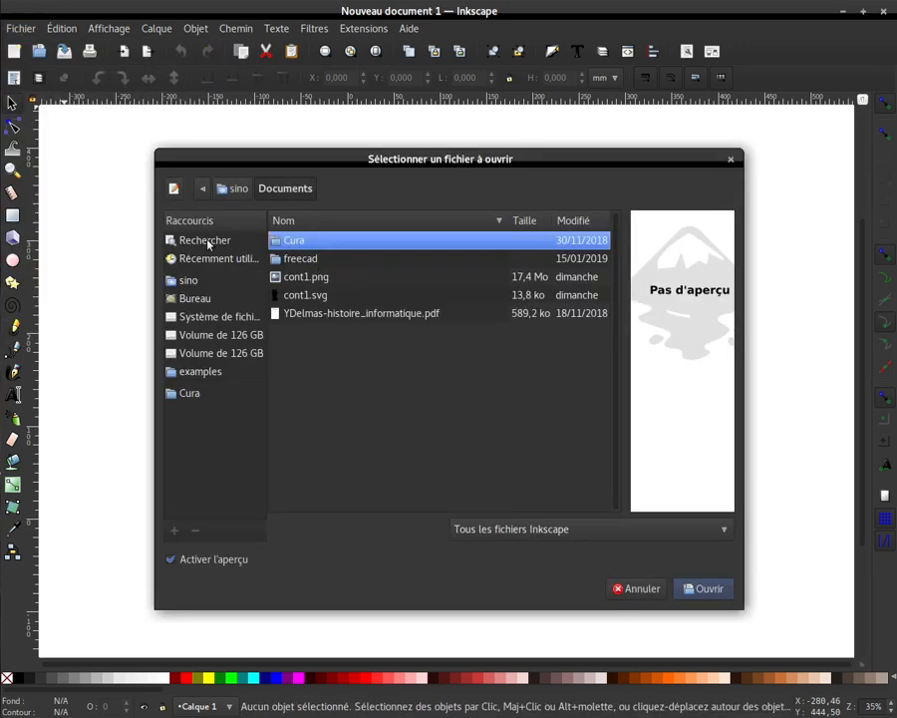
left_click(185, 298)
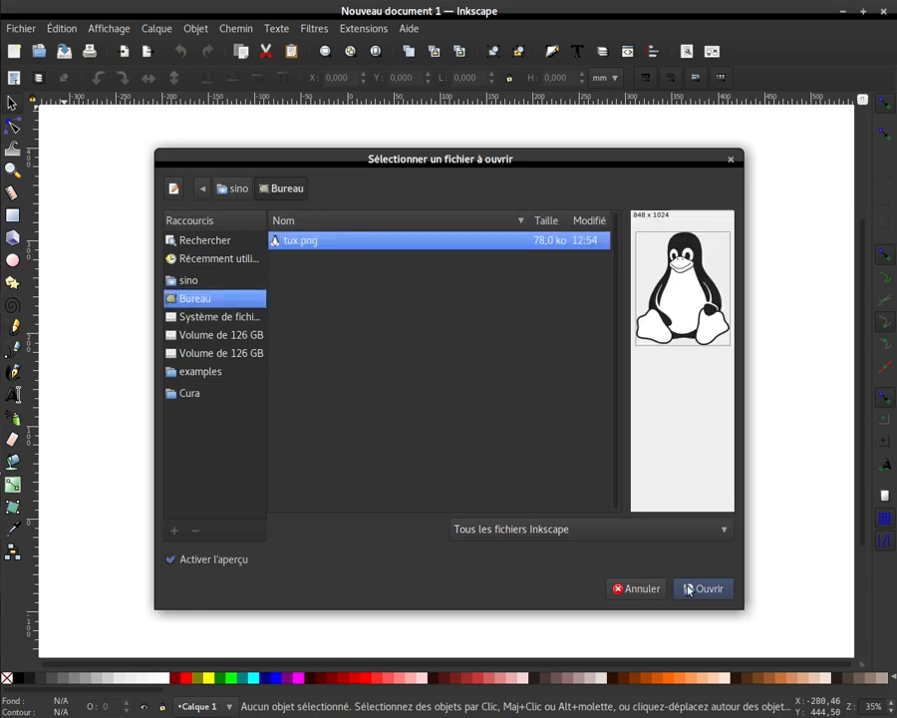
key("Return")
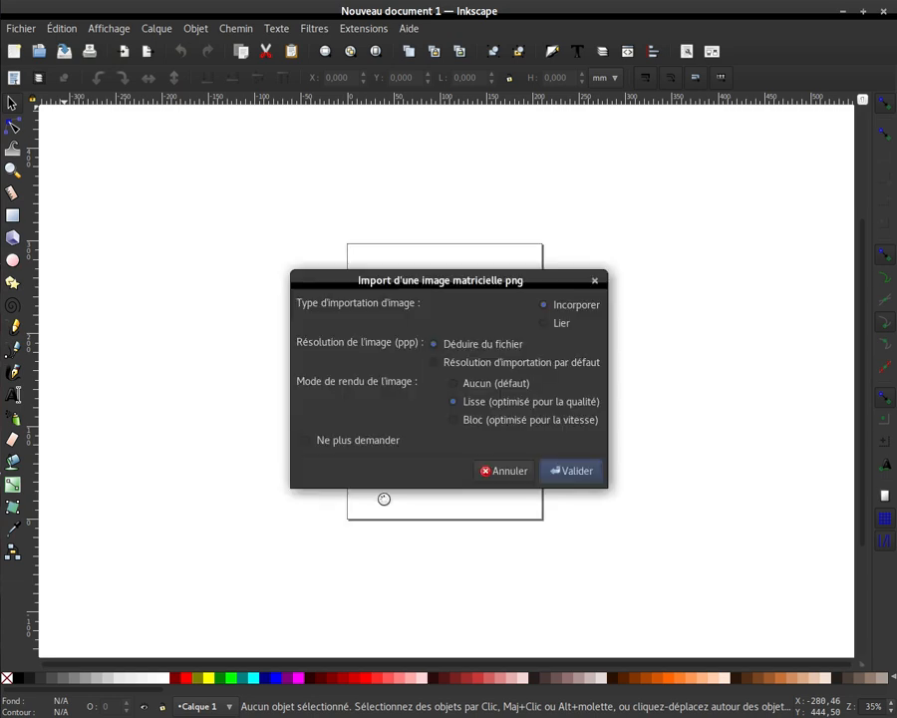
left_click(577, 470)
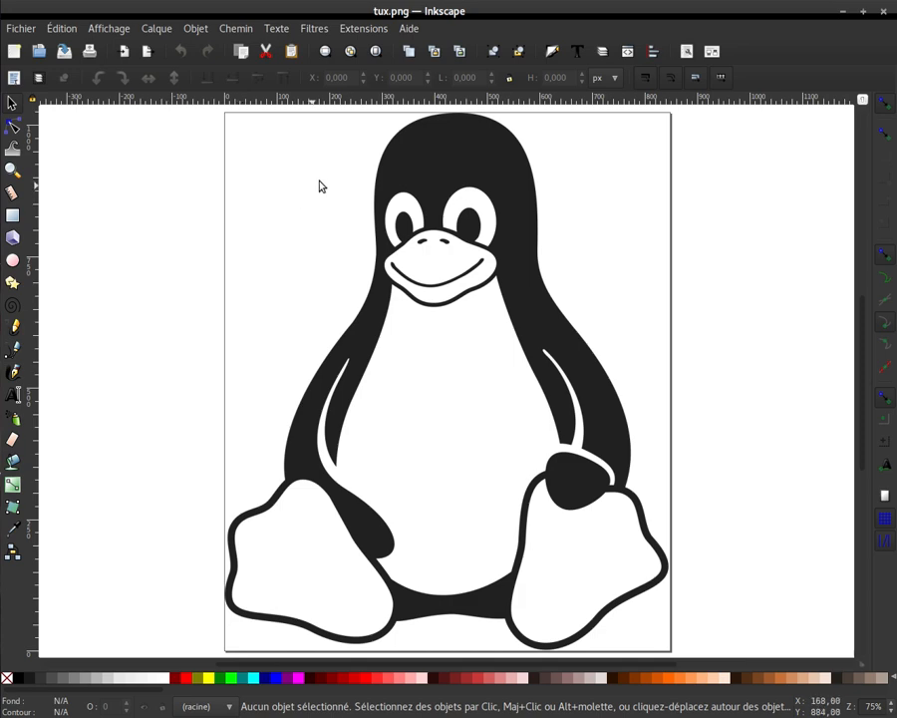
left_click(431, 302)
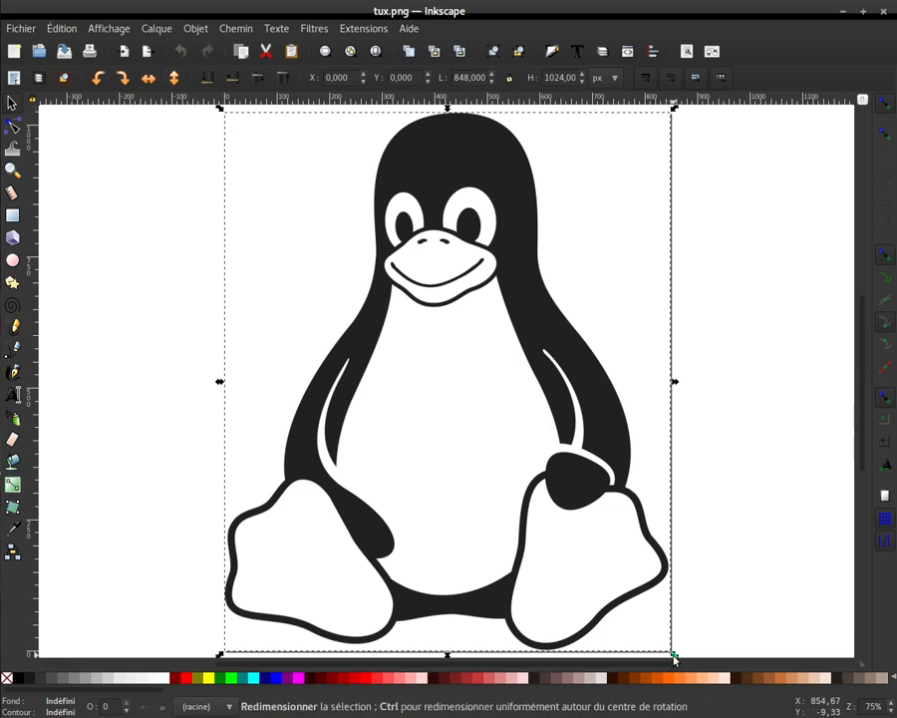
- Scale the penguin image down proportionally to about 210 × 253 px in the page's upper-left corner
left_click_drag(674, 656, 522, 489)
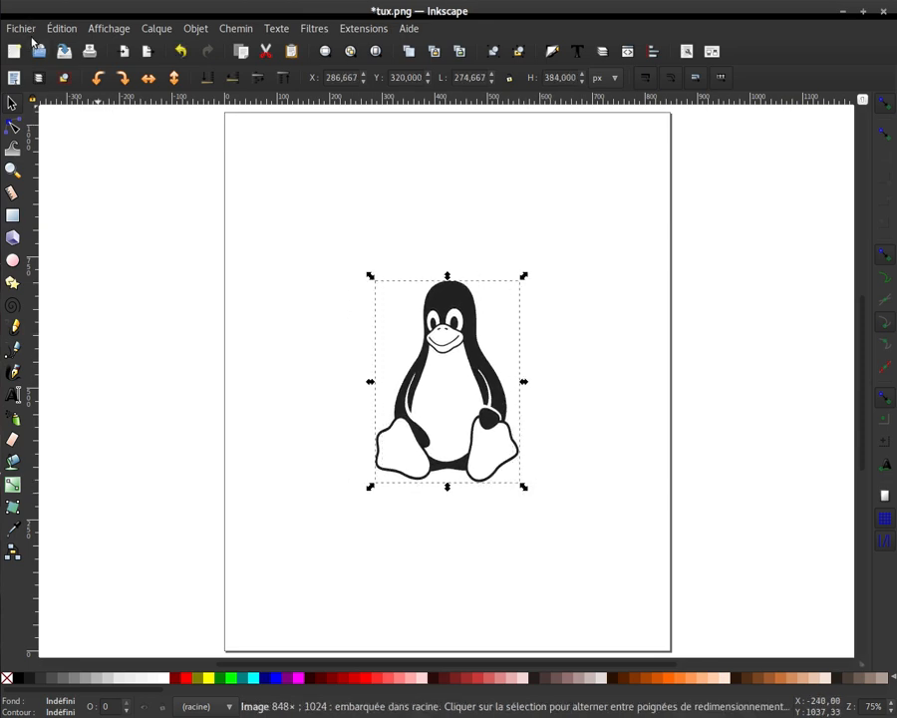
key("ctrl+z")
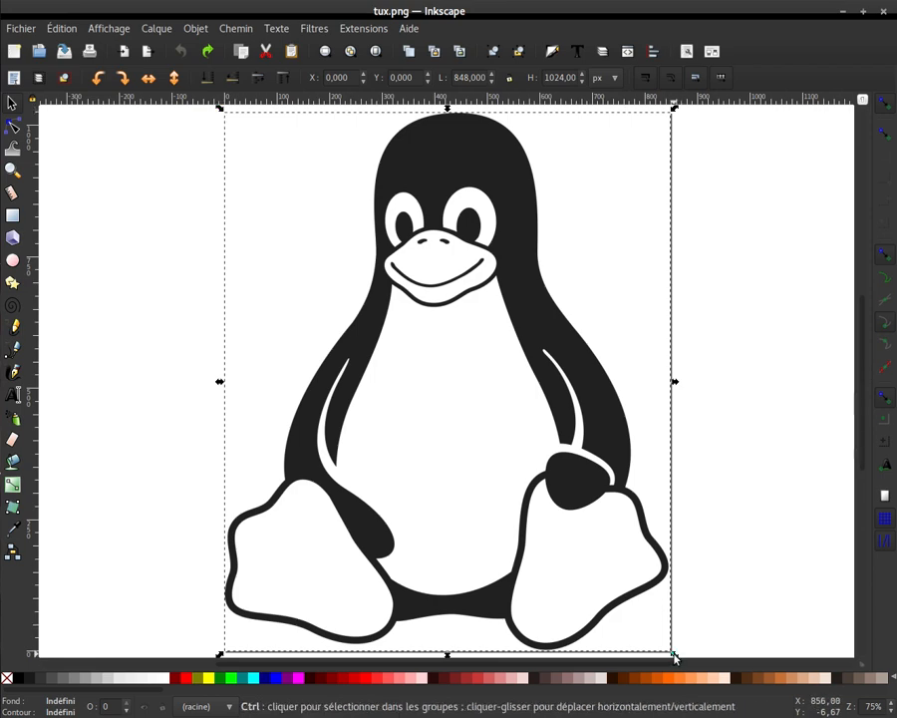
left_click_drag(667, 646, 340, 249)
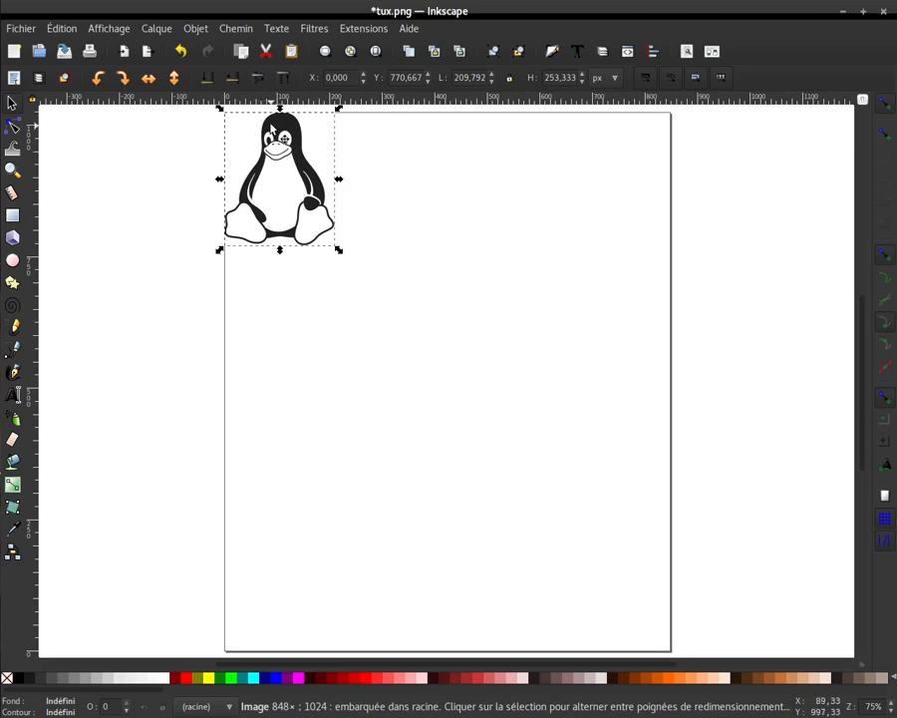
- Trace the penguin image into a path using the brightness threshold mode at 0,450, and close the tracing dialog
left_click(240, 30)
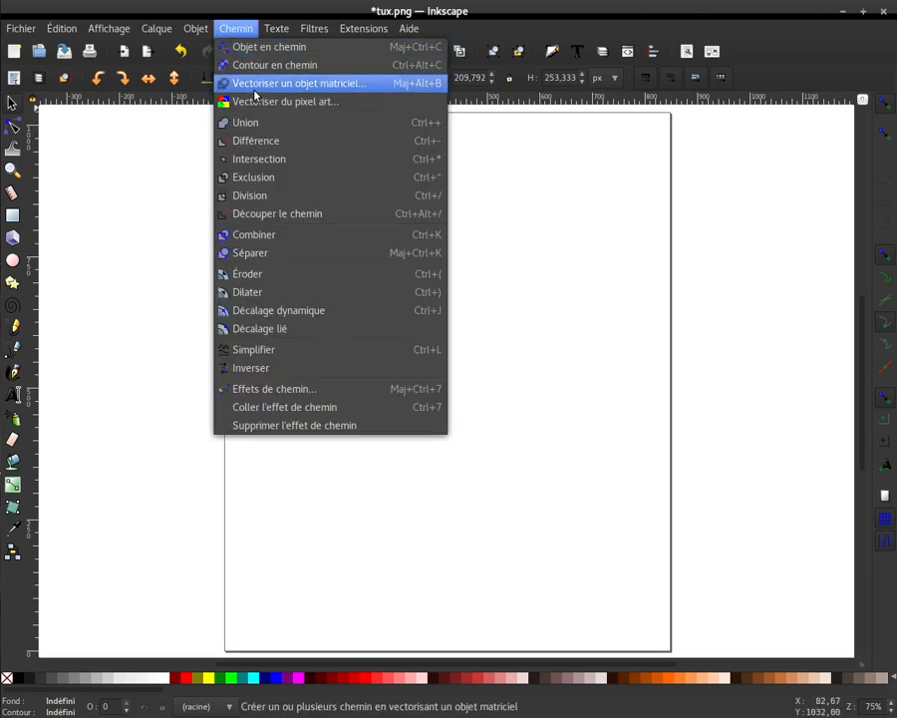
left_click(255, 90)
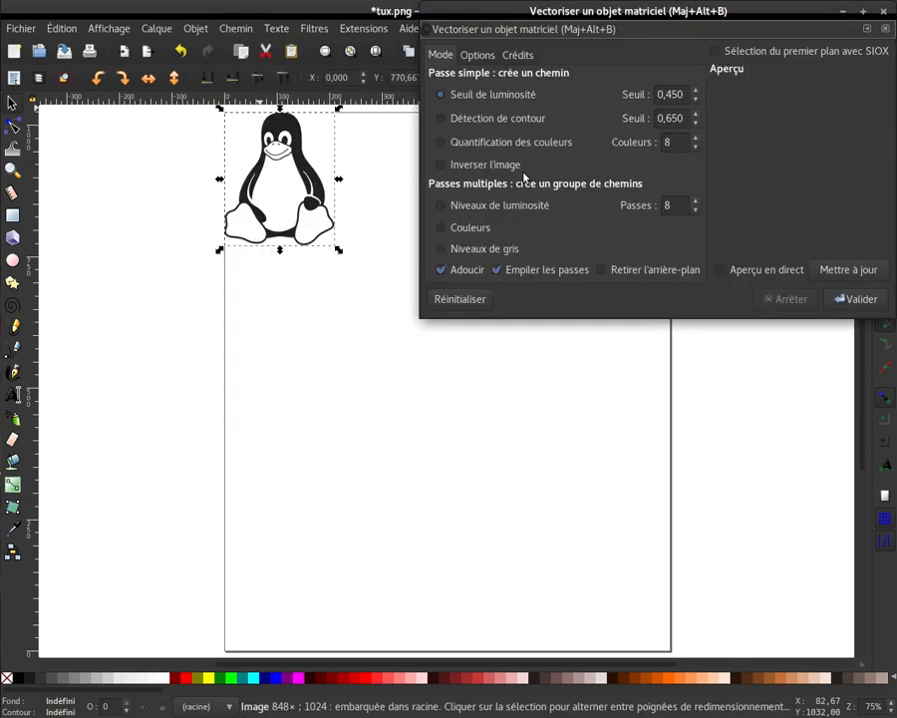
left_click(856, 300)
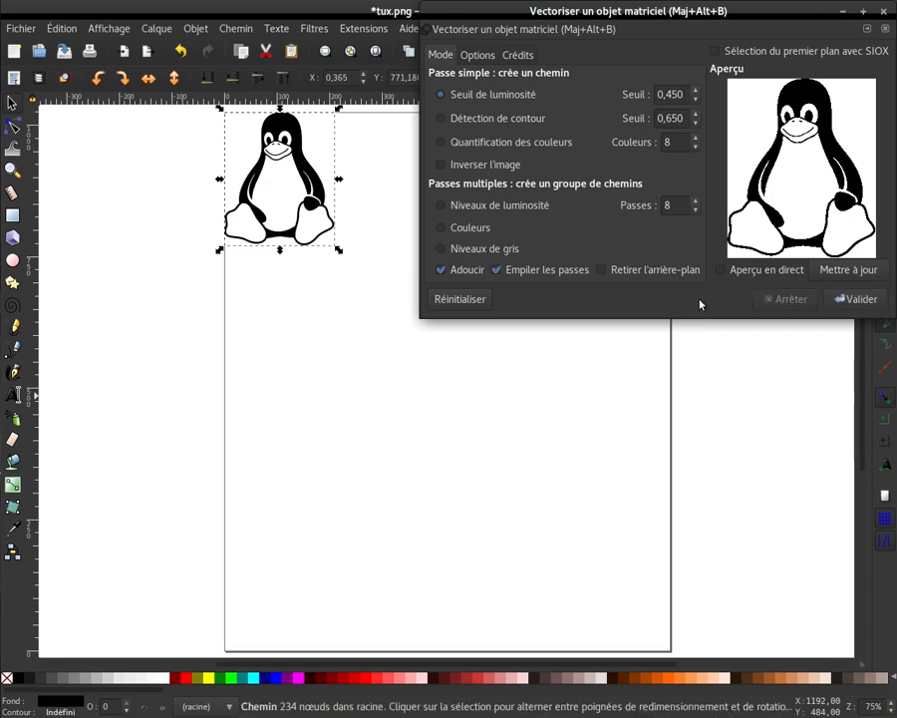
left_click(843, 302)
left_click(887, 29)
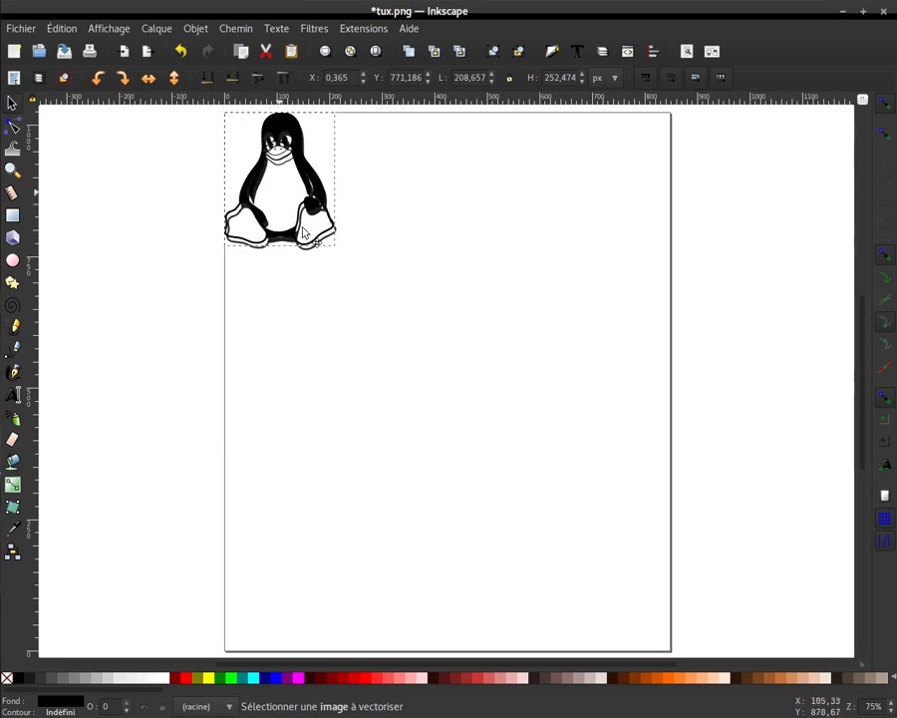
- Move the original penguin image off the traced path to about X 312, Y 584 px
left_click_drag(281, 198, 465, 304)
scroll(444, 319, "up", 5)
scroll(438, 341, "down", 3)
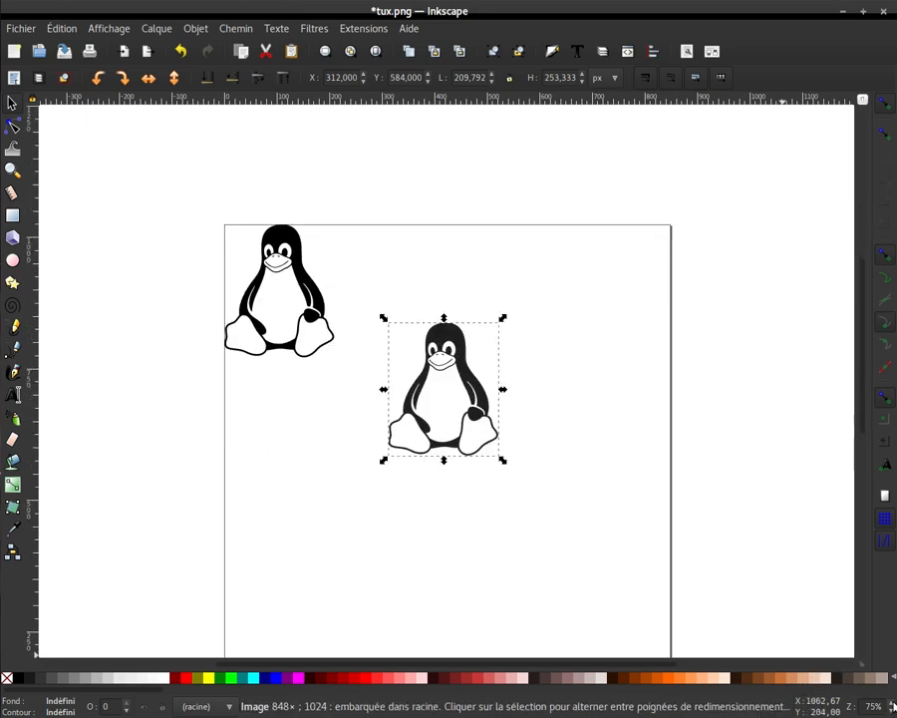
- Examine the penguin image's outlines at high magnification, and reset the zoom to 100%
scroll(892, 706, "up", 4)
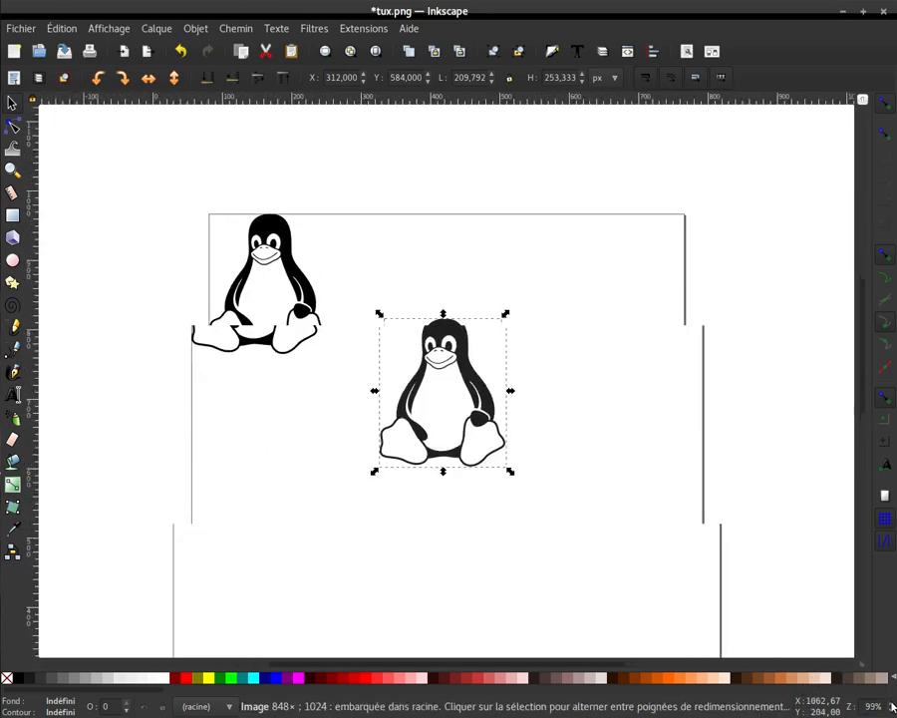
scroll(892, 705, "up", 6)
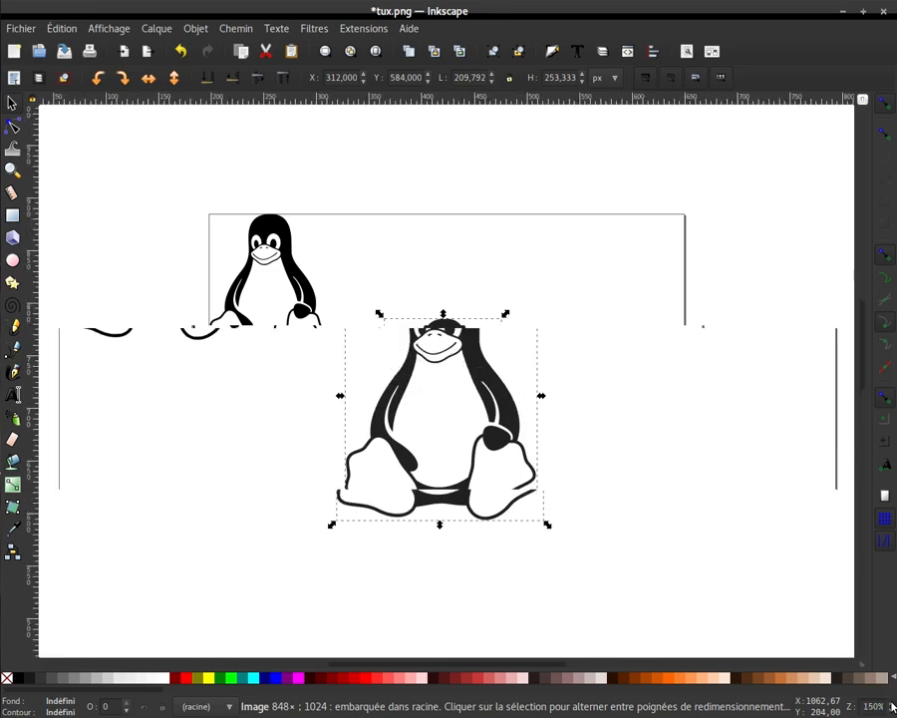
scroll(892, 706, "up", 10)
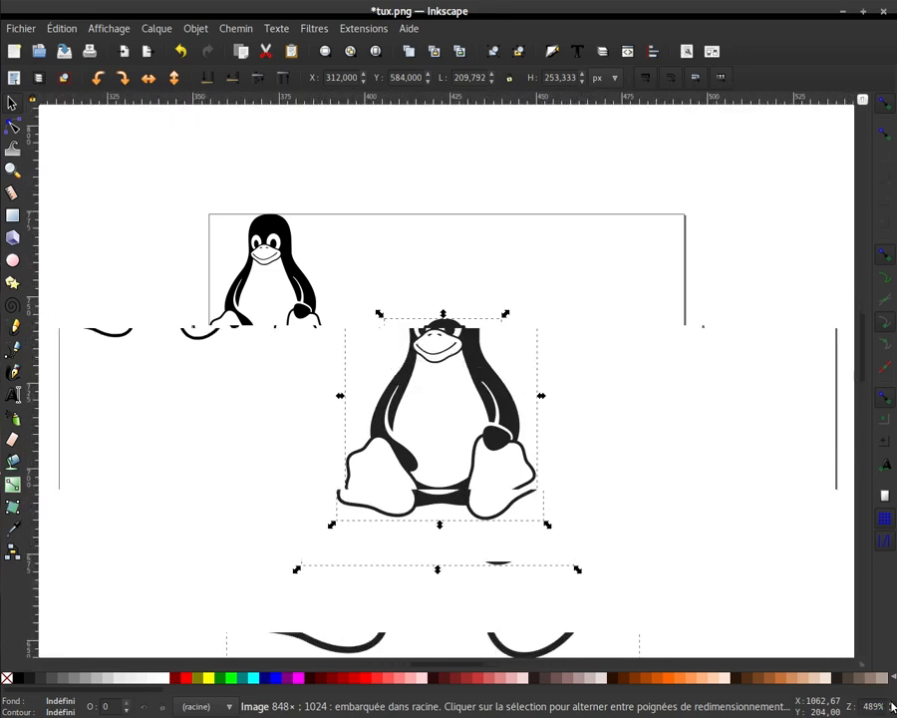
scroll(893, 706, "up", 1)
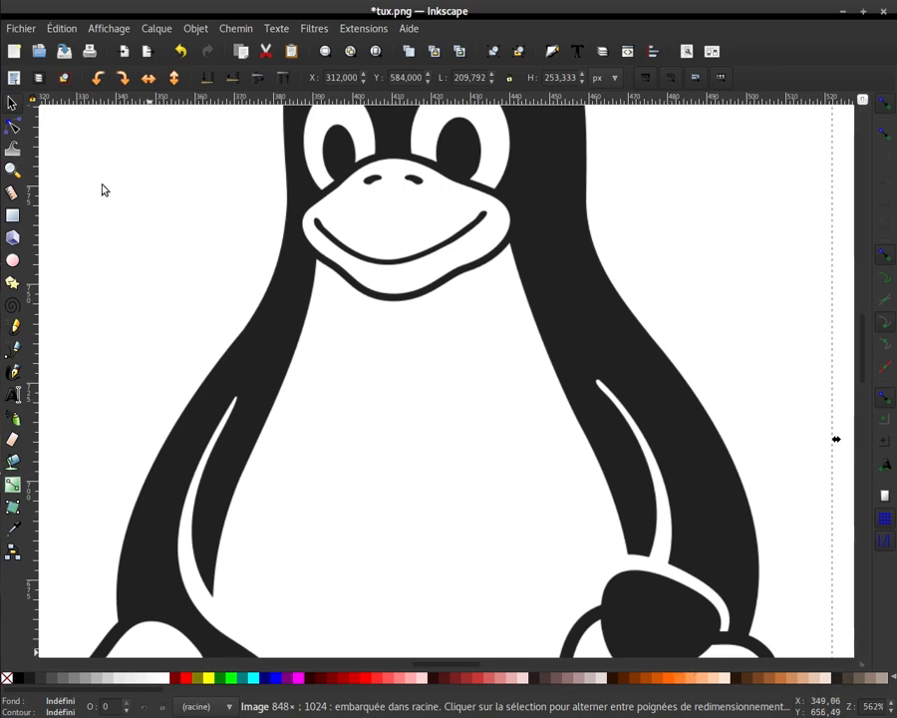
scroll(139, 248, "down", 4)
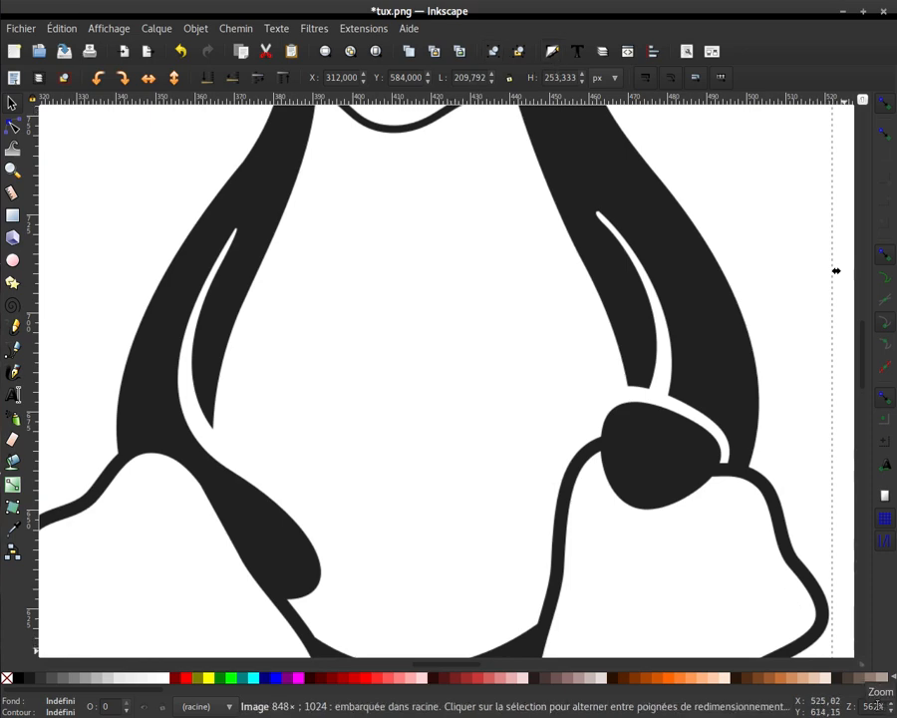
double_click(874, 706)
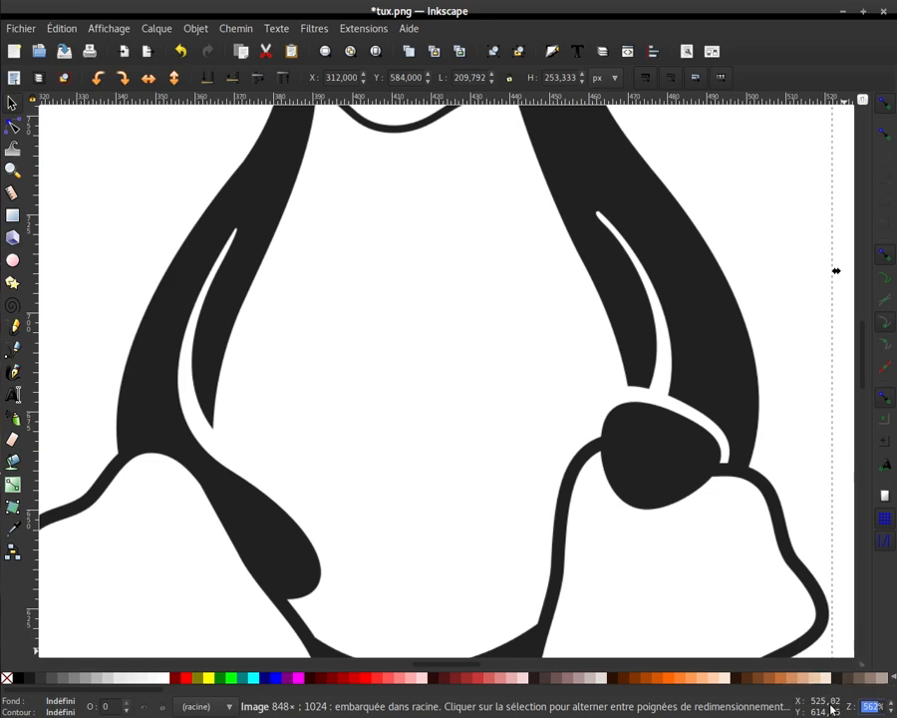
type("100")
key("Return")
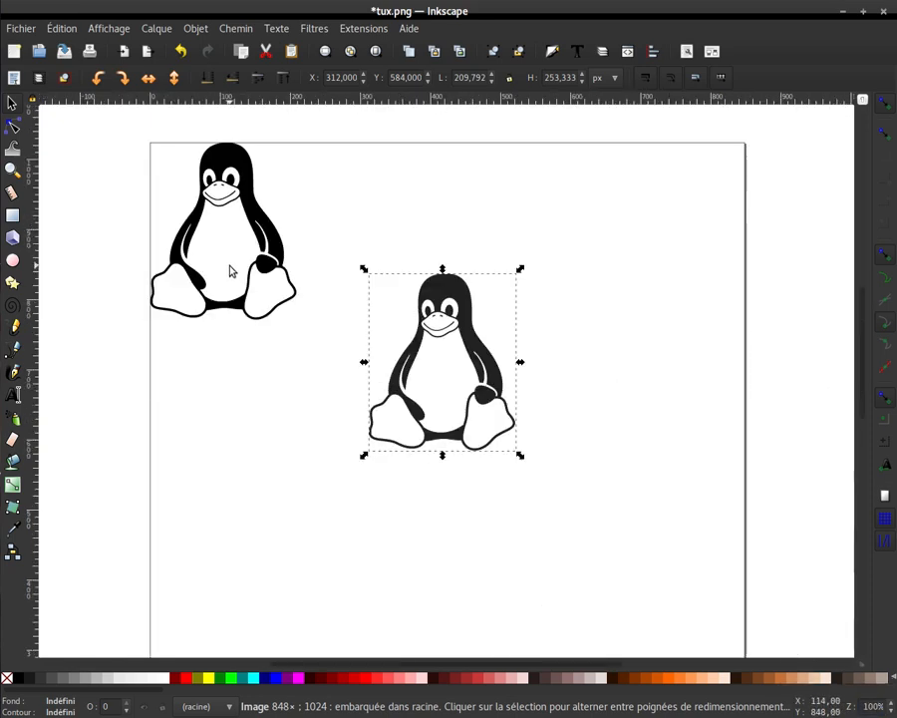
- Delete the black traced penguin path in the page's upper-left corner
key("Escape")
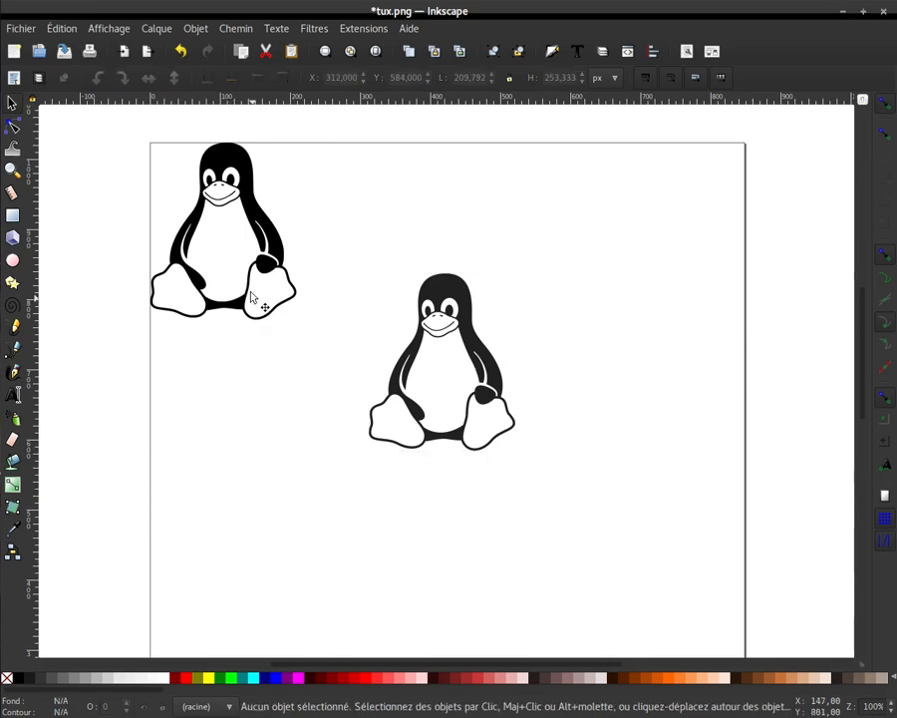
left_click(254, 298)
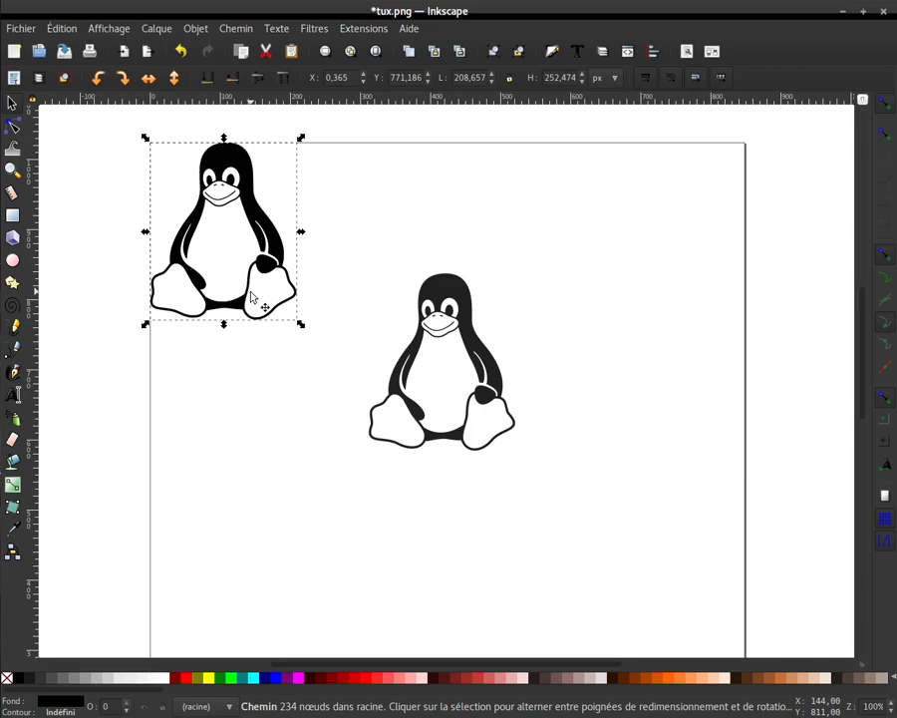
key("Delete")
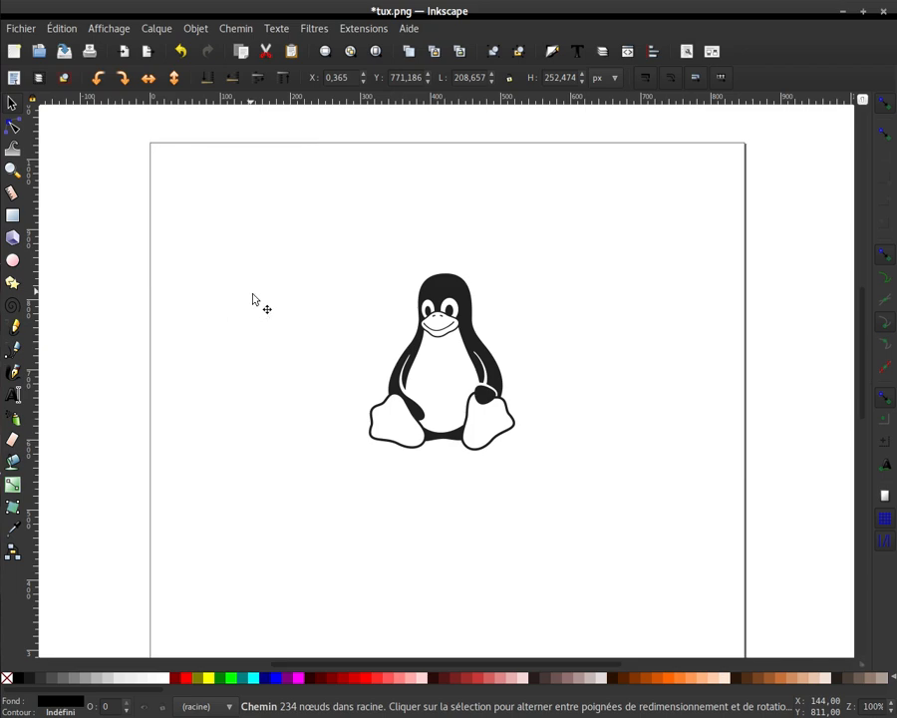
- Select the remaining penguin image and save the document as the plain SVG file tux.svg in the Bureau folder
left_click(437, 357)
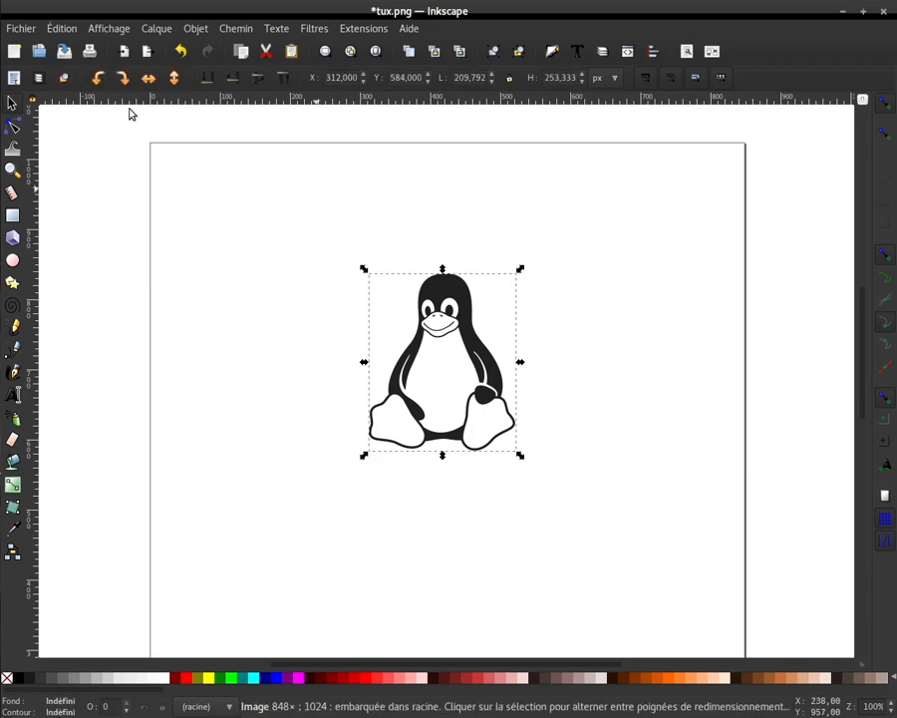
left_click(18, 29)
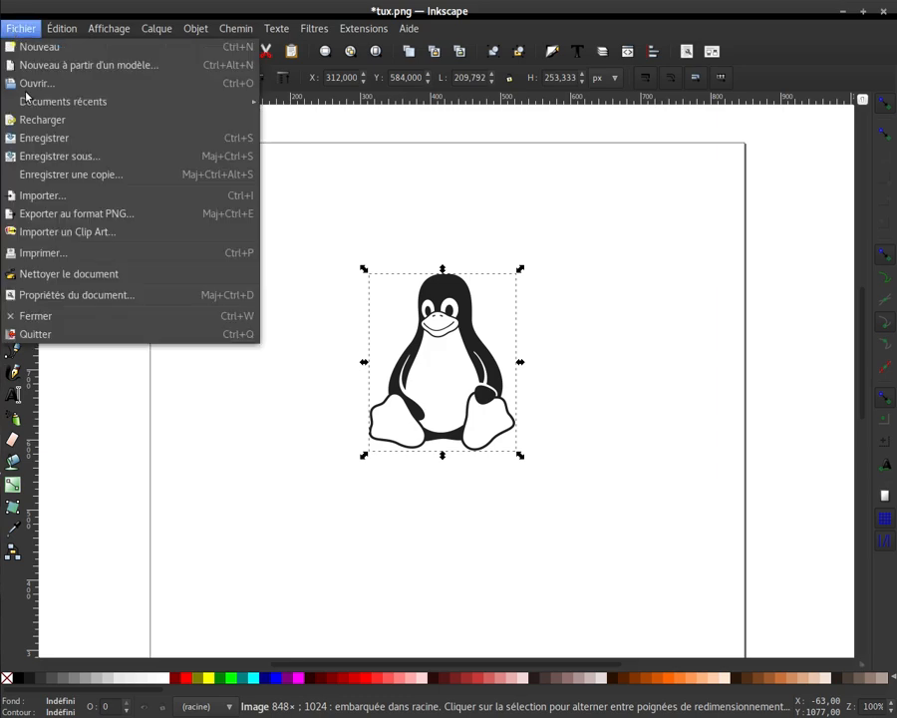
left_click(83, 158)
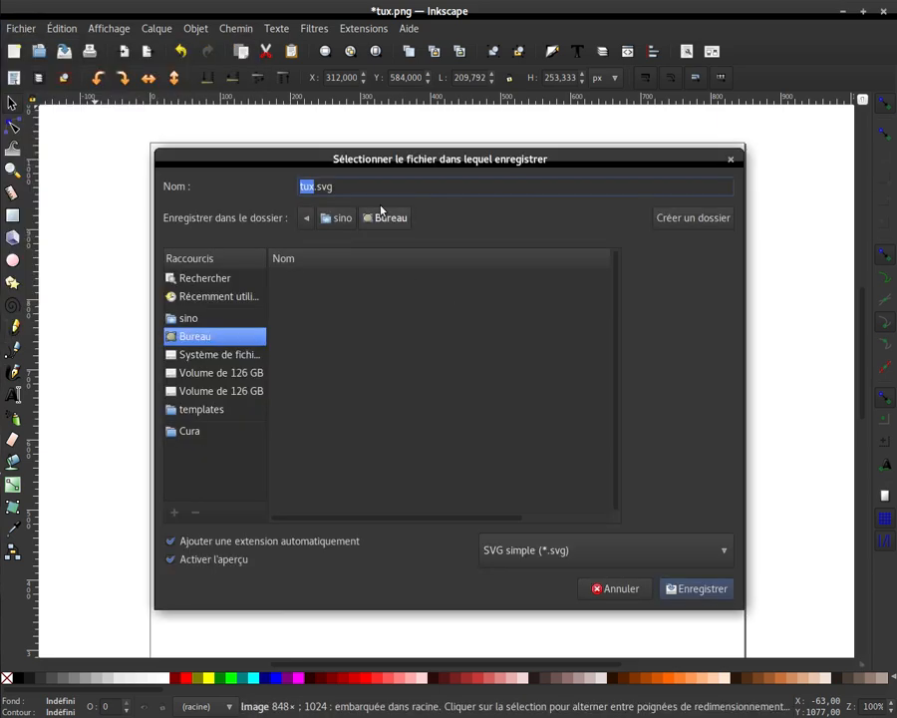
left_click(693, 590)
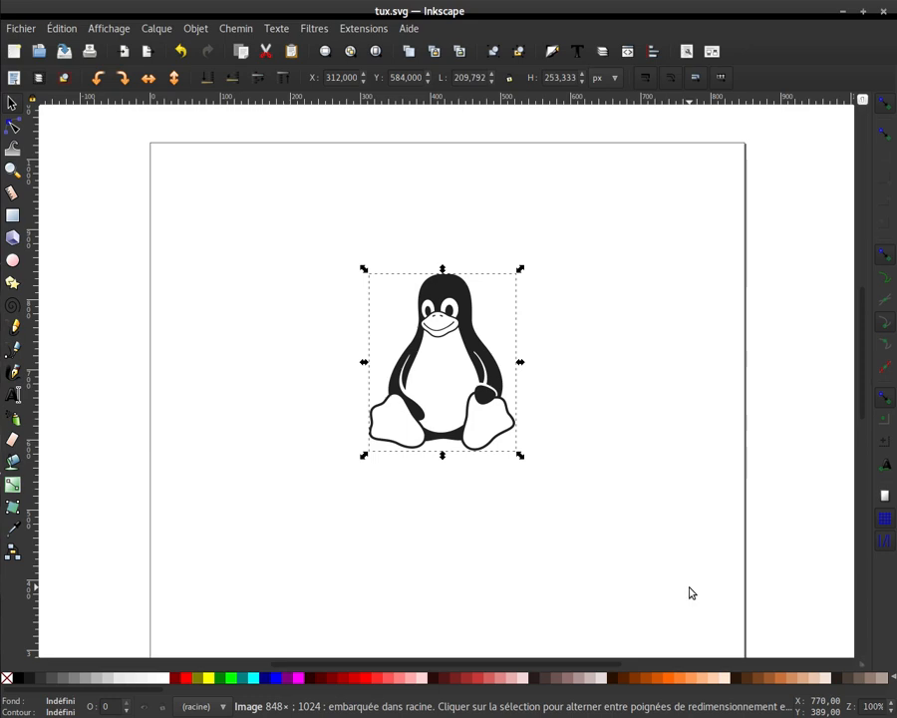
- Switch to Tinkercad and choose tux.svg from the Bureau folder as the shape file to import
left_click(844, 12)
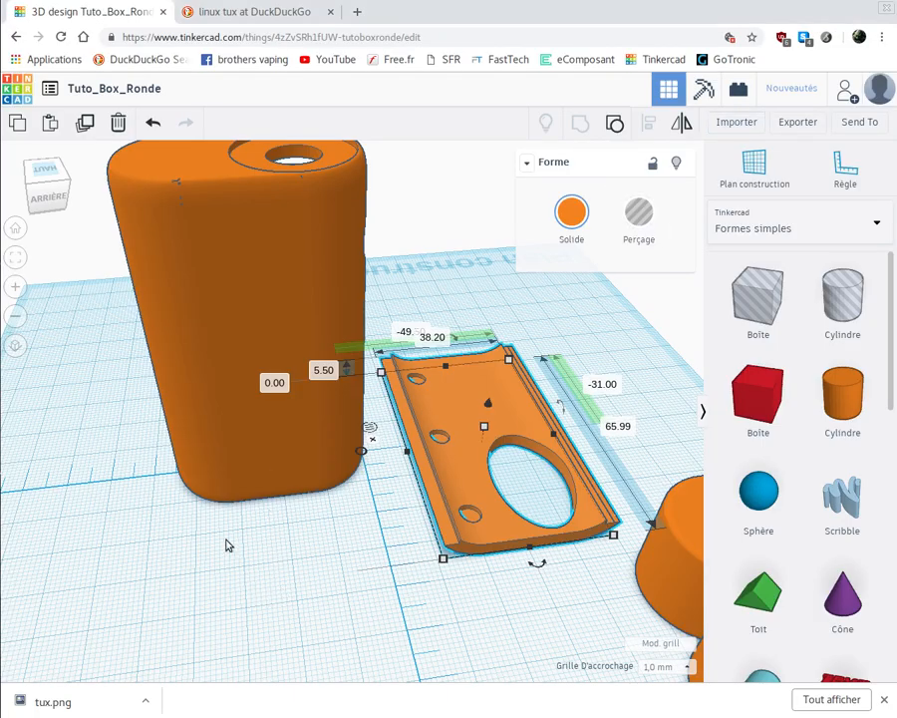
left_click(734, 124)
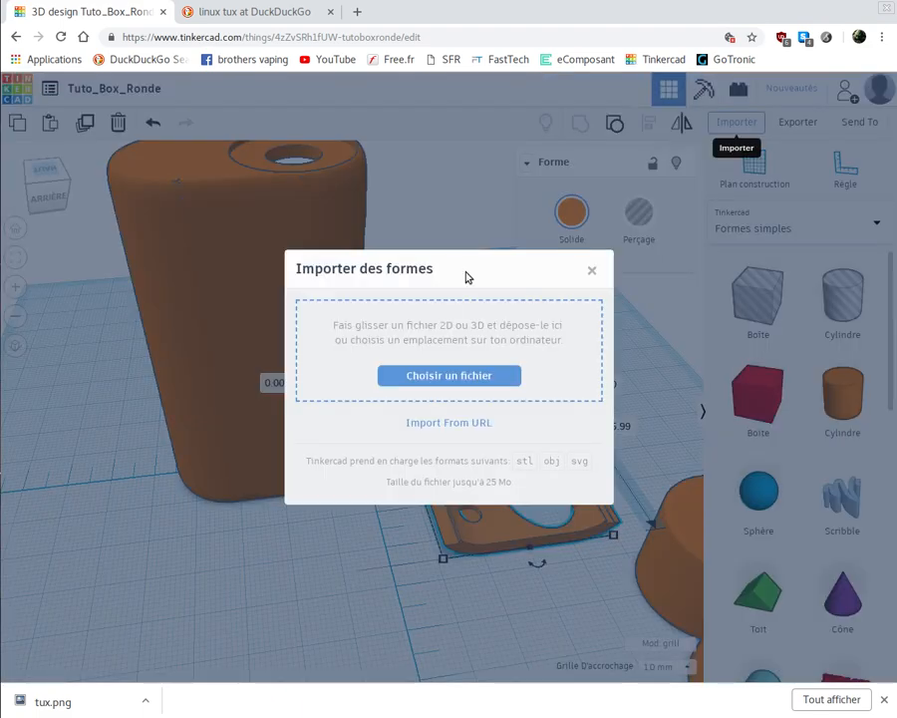
left_click(440, 380)
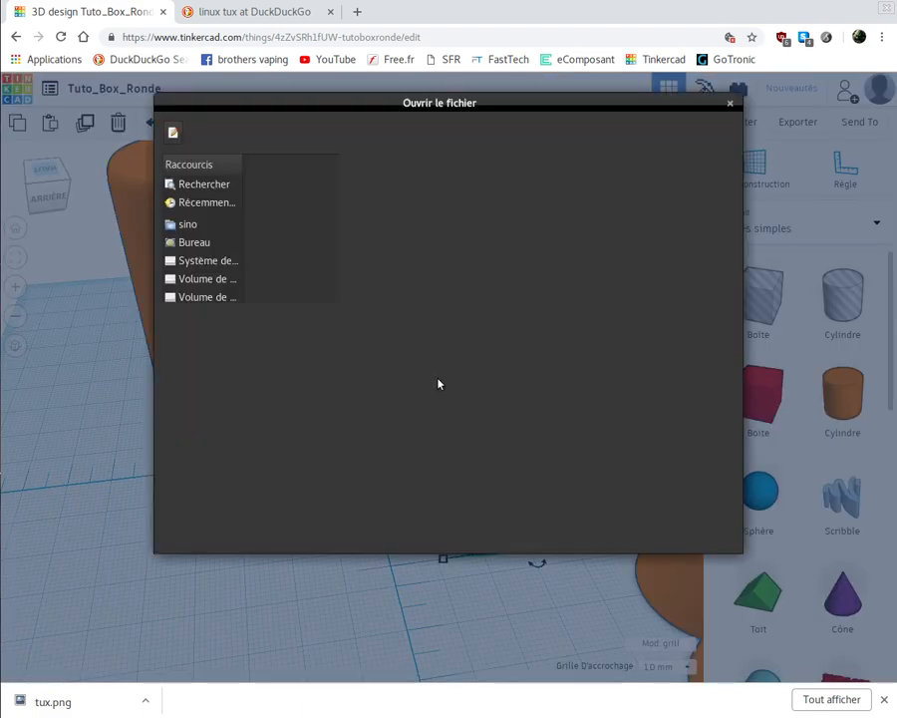
left_click(190, 242)
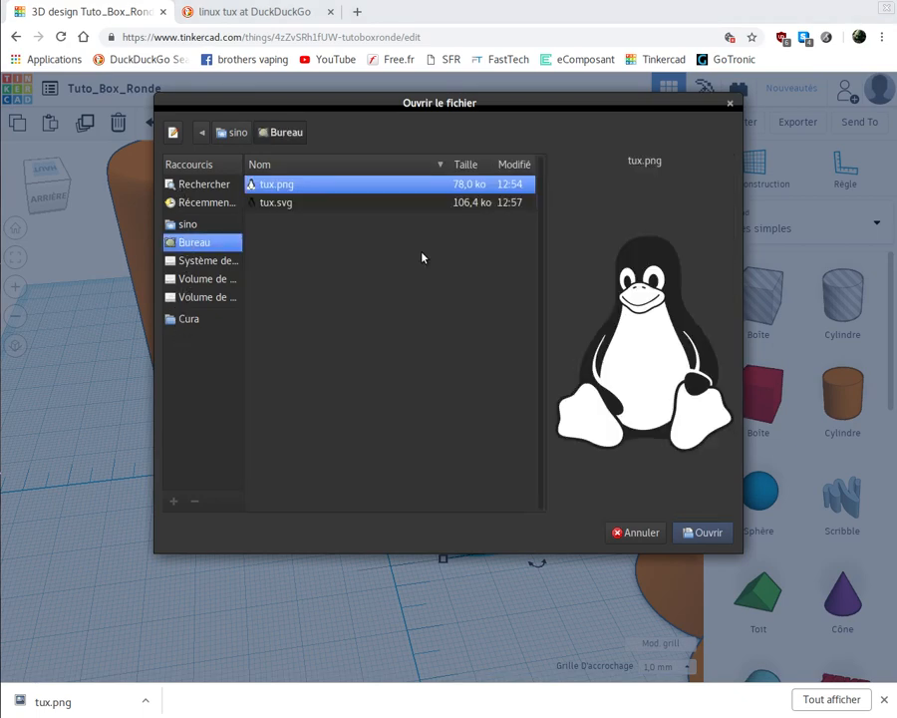
left_click(275, 204)
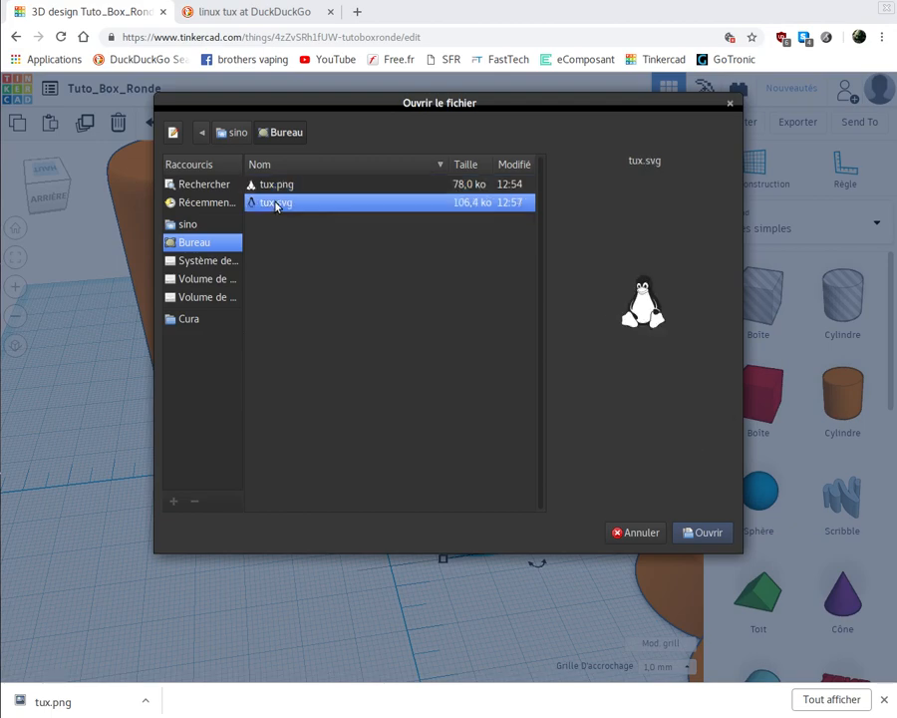
left_click(705, 534)
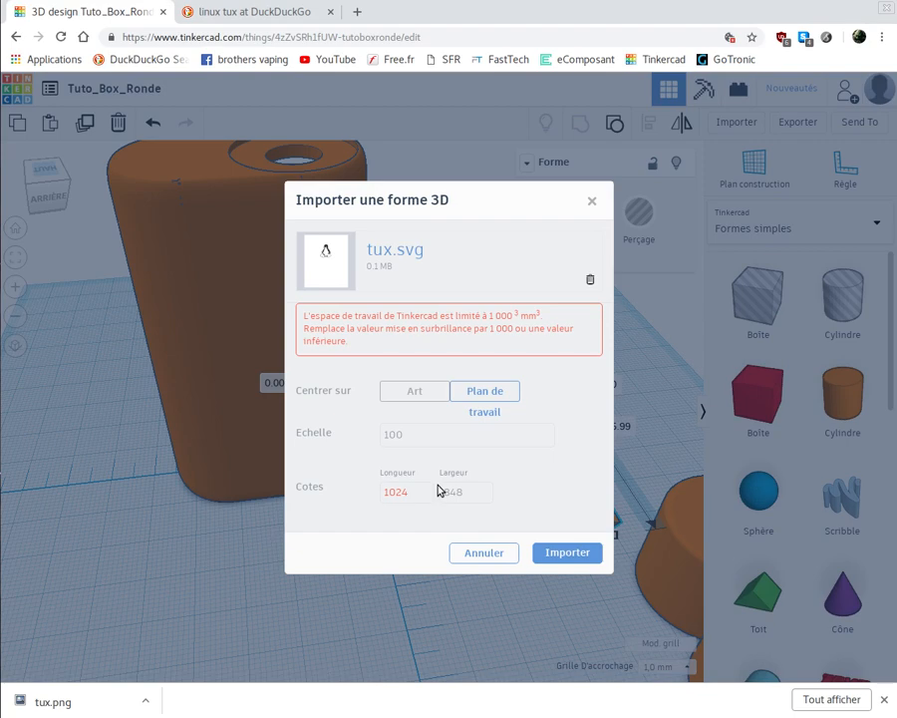
- Try to import tux.svg into the Tuto_Box_Ronde design with the scale set to 10
left_click(400, 435)
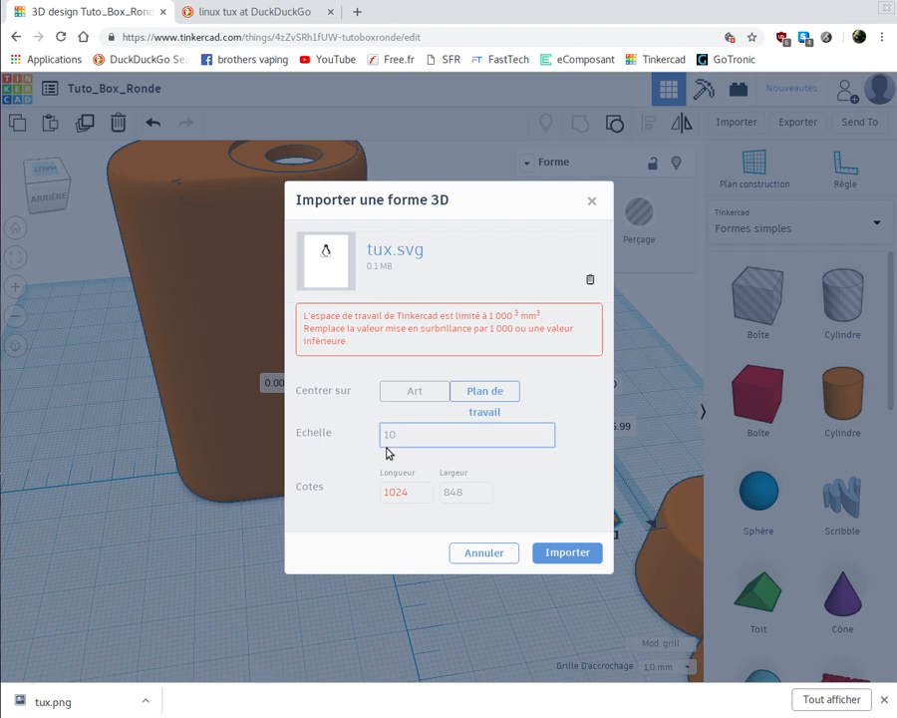
left_click(566, 557)
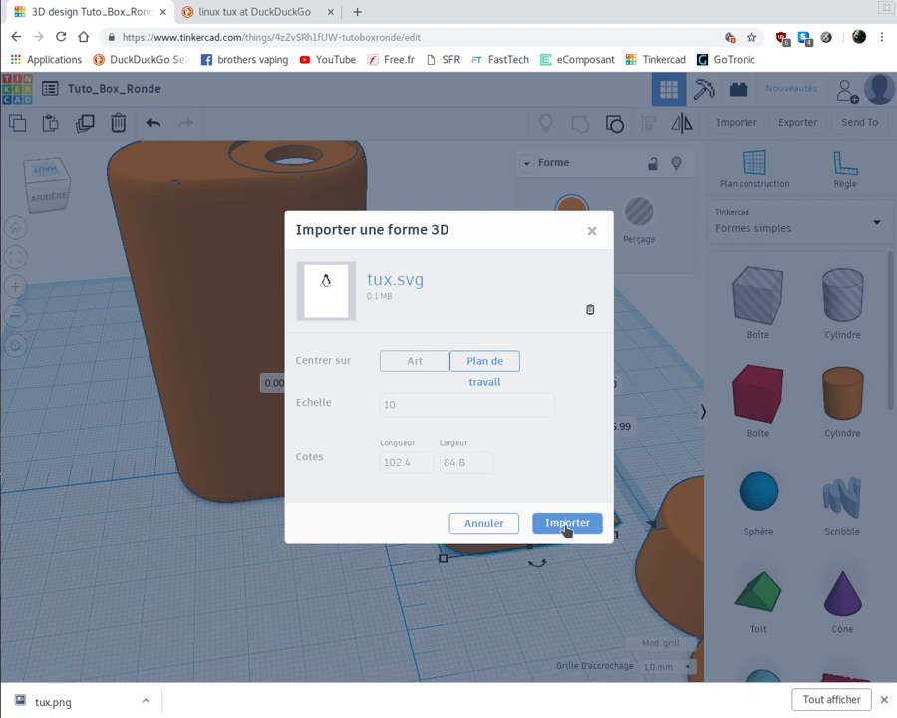
left_click(567, 524)
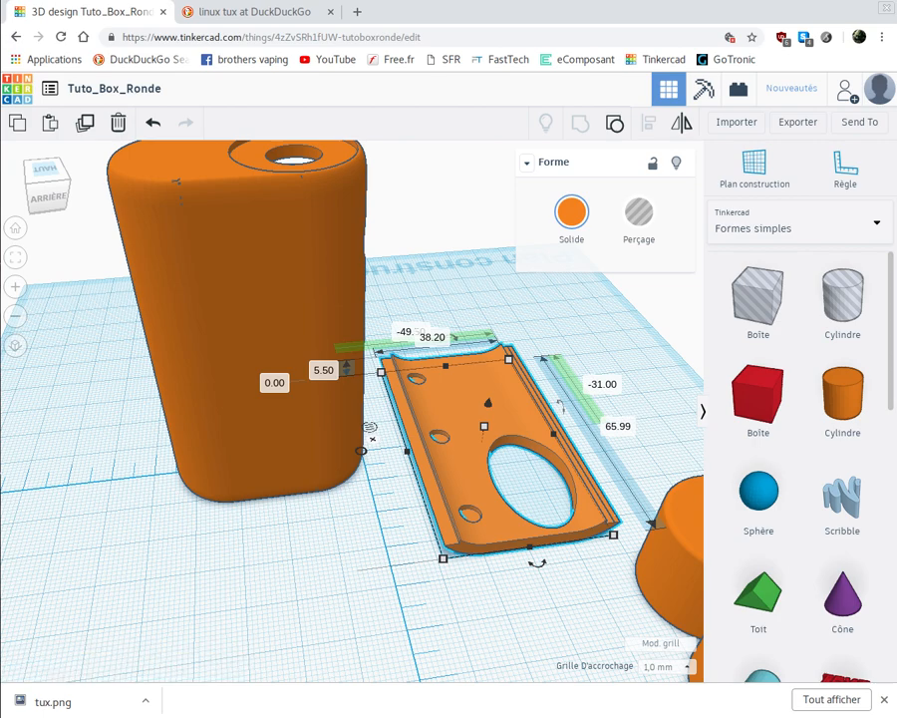
- Switch back to Inkscape, undo the deletion of the traced penguin path, and select that path
key("alt+Tab")
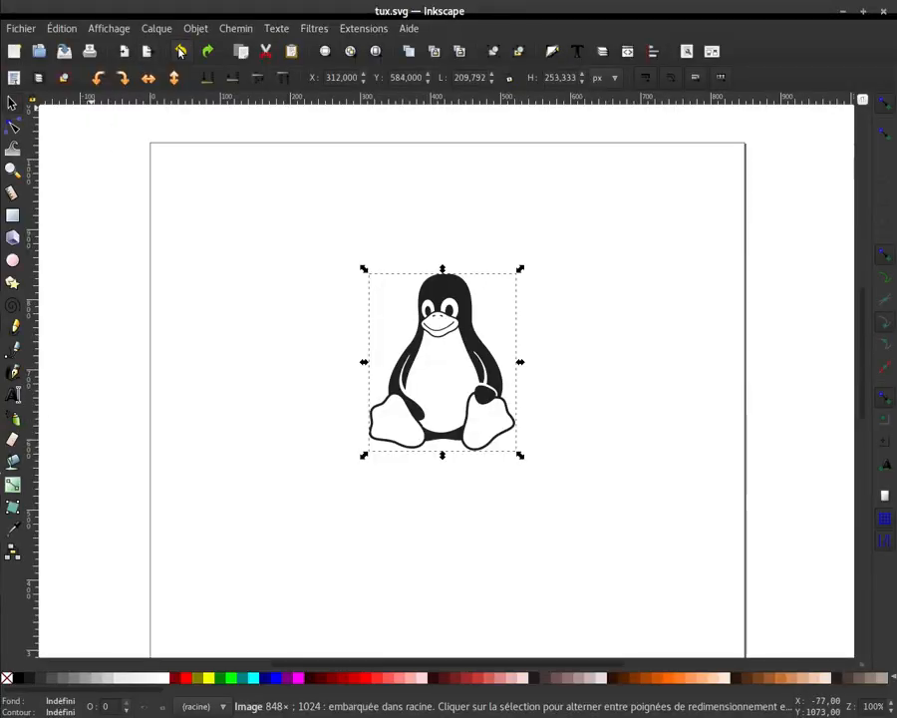
left_click(181, 52)
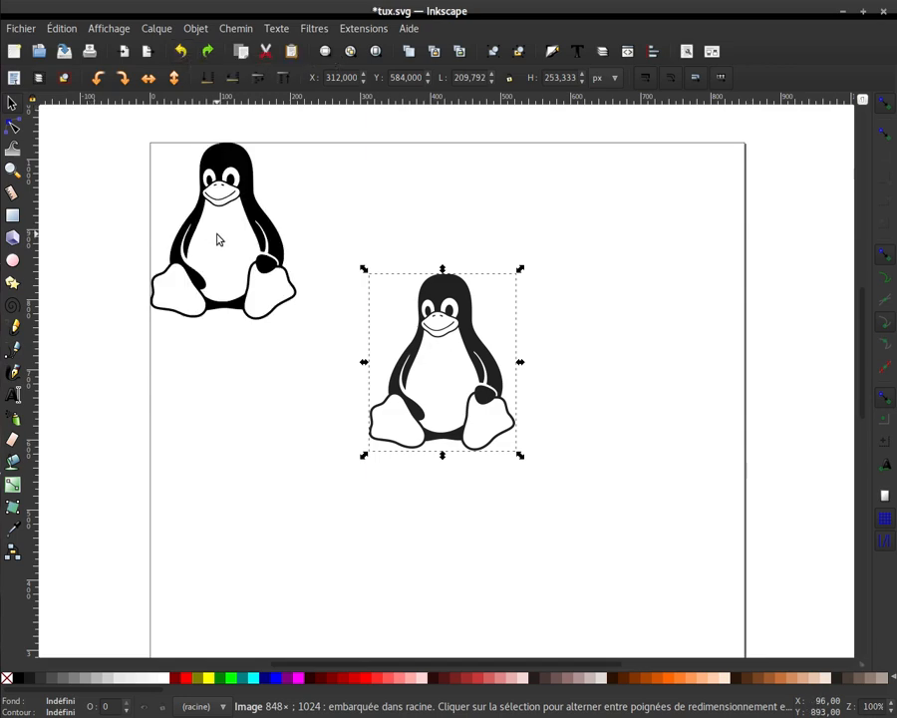
key("Escape")
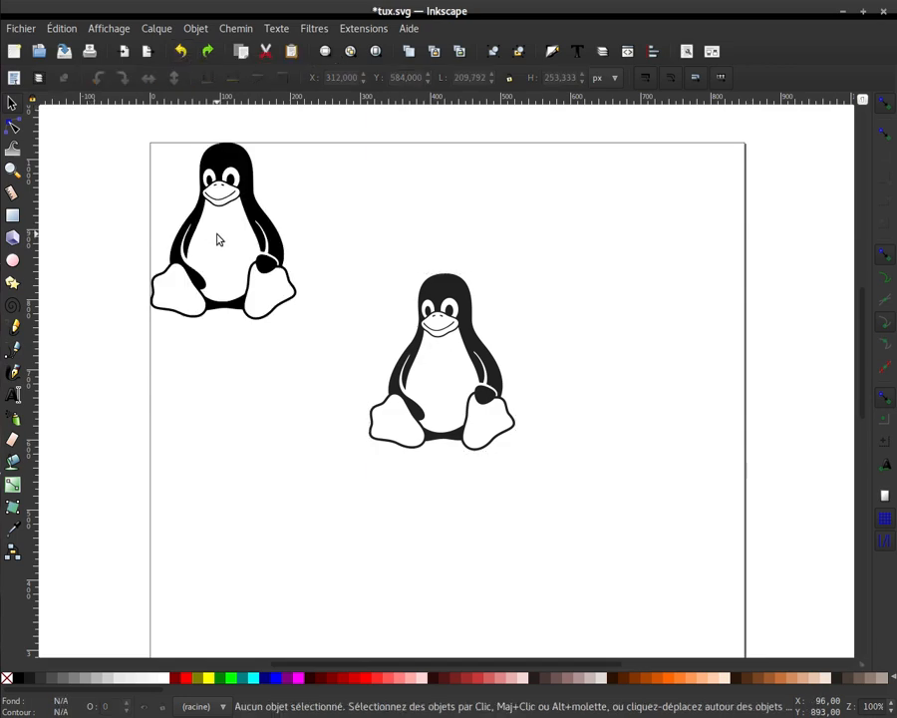
left_click(267, 279)
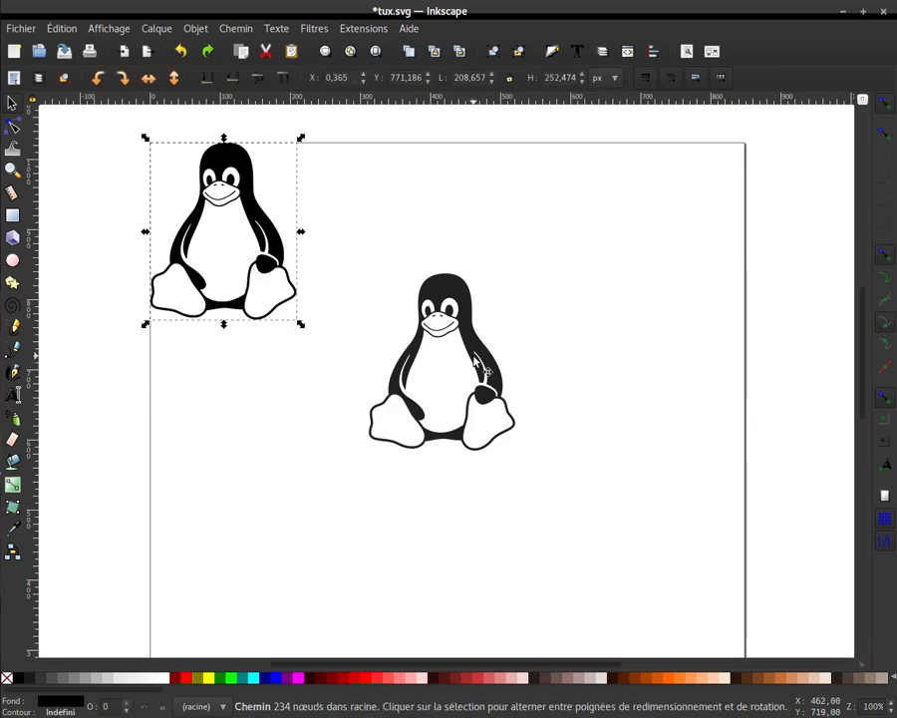
- Delete the original penguin image, select the traced path, and save it as plain SVG over tux.svg in the Bureau folder
left_click(475, 364)
key("Delete")
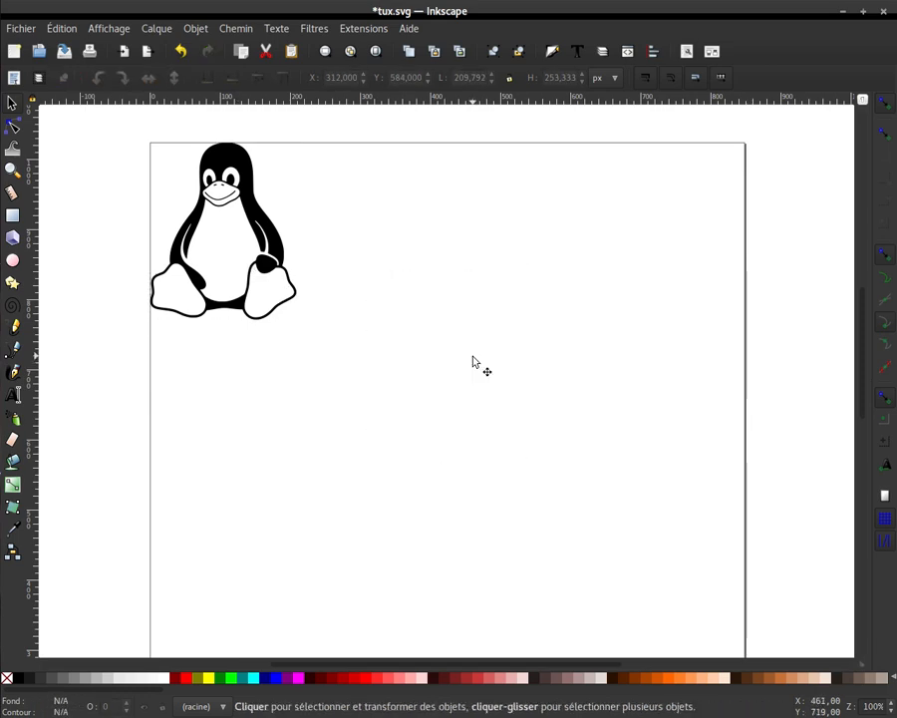
left_click(264, 283)
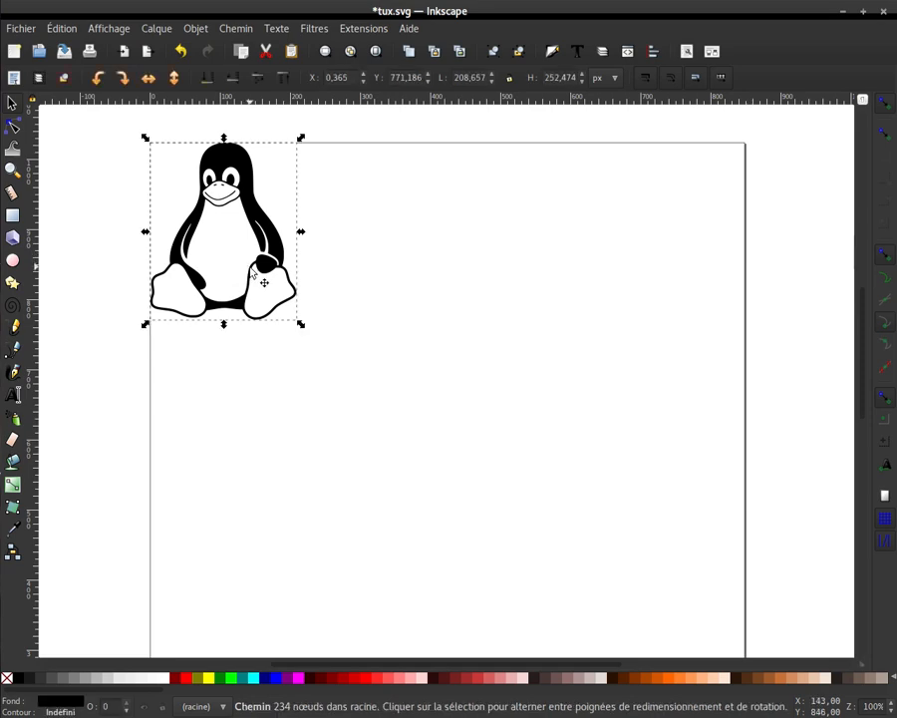
left_click(22, 28)
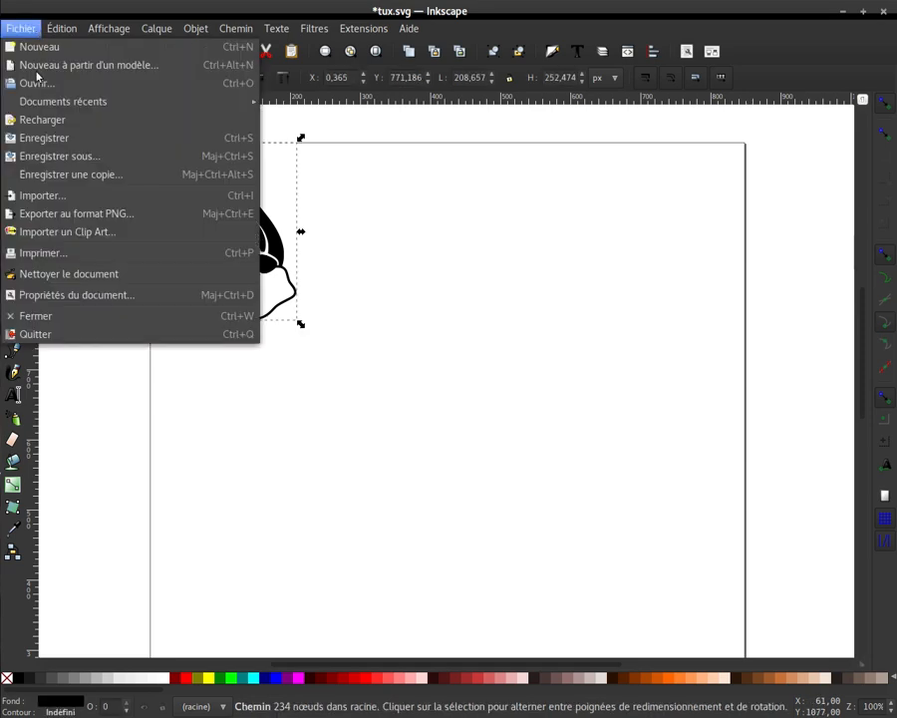
left_click(63, 166)
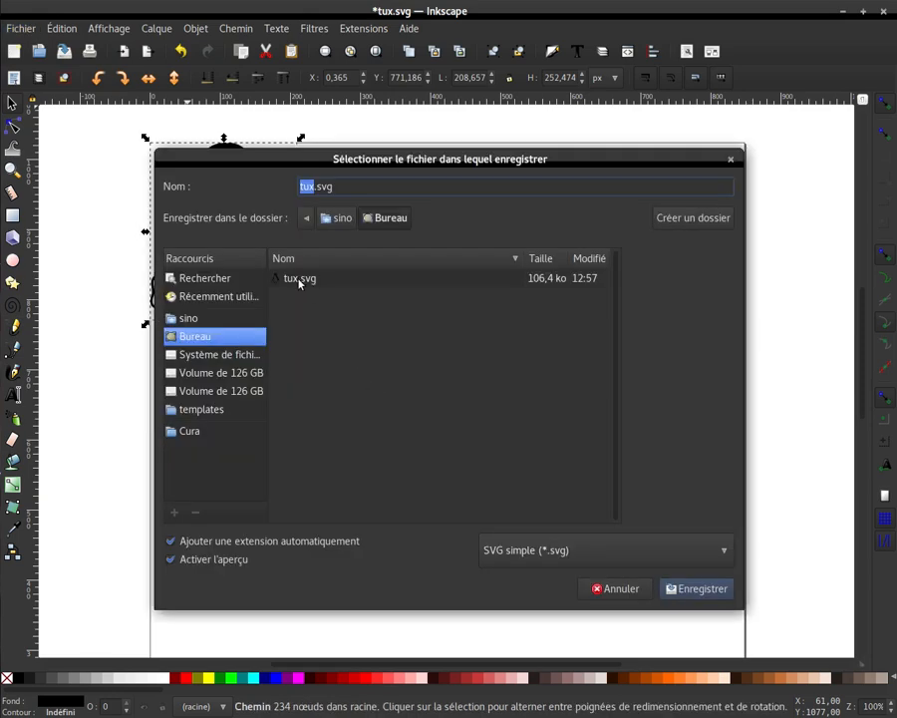
left_click(301, 279)
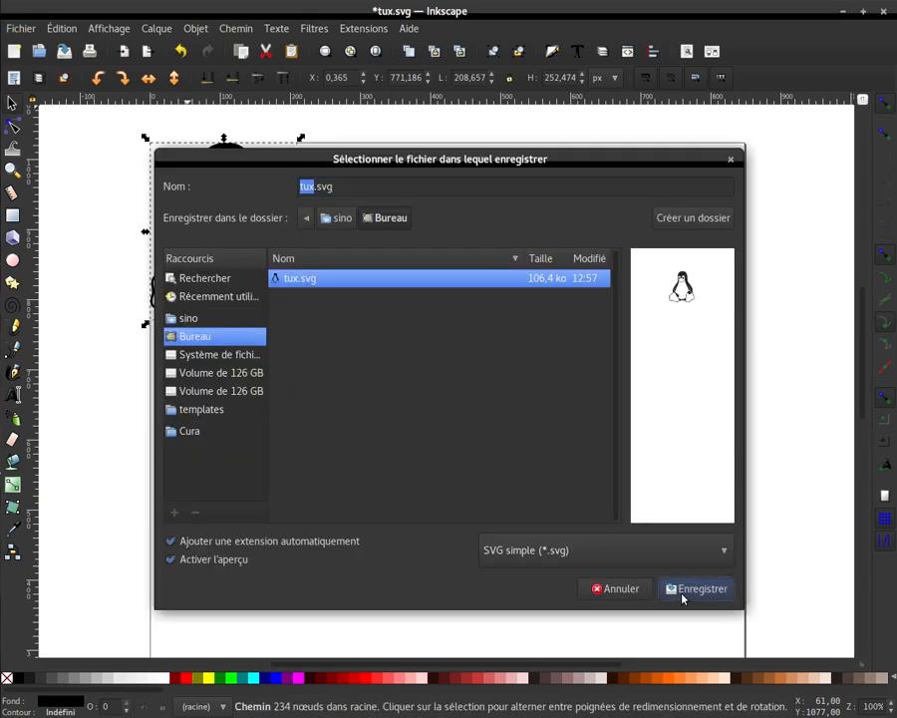
left_click(683, 588)
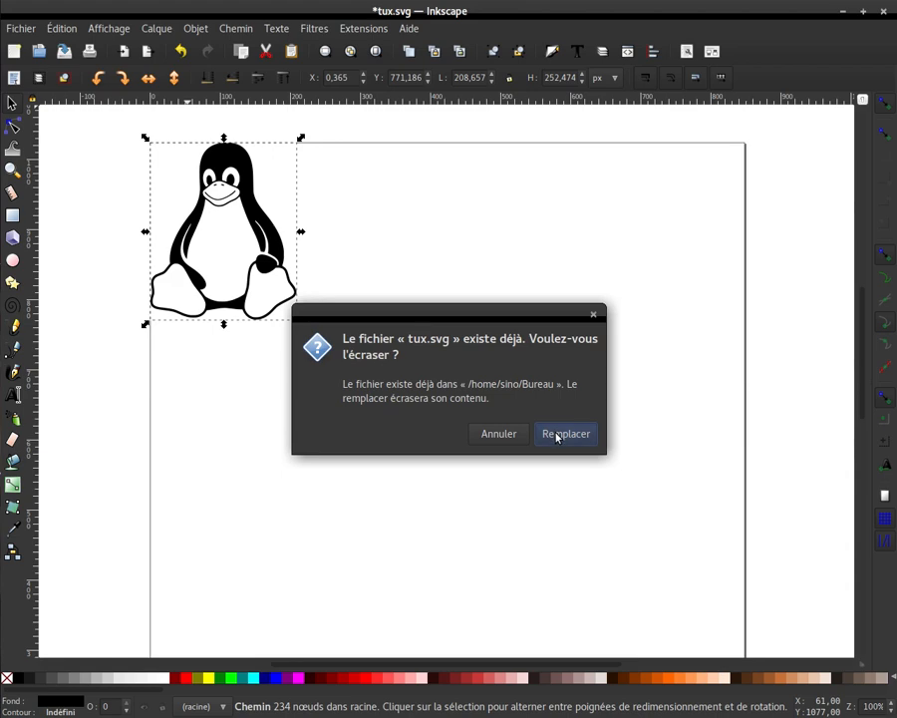
left_click(558, 437)
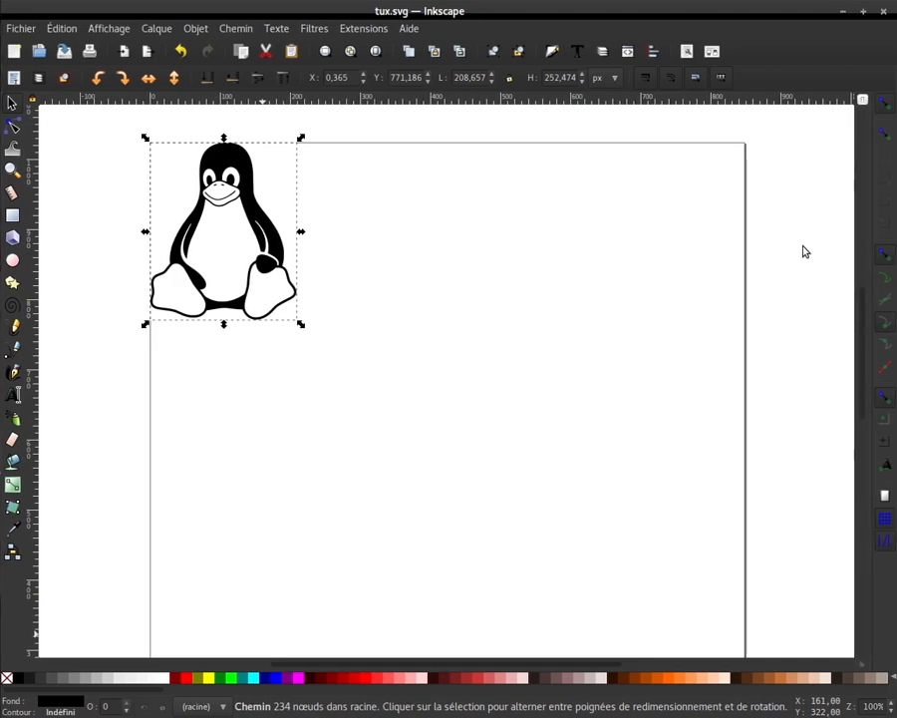
- Switch to Tinkercad and choose the updated tux.svg from the Bureau folder as the shape file to import
left_click(842, 17)
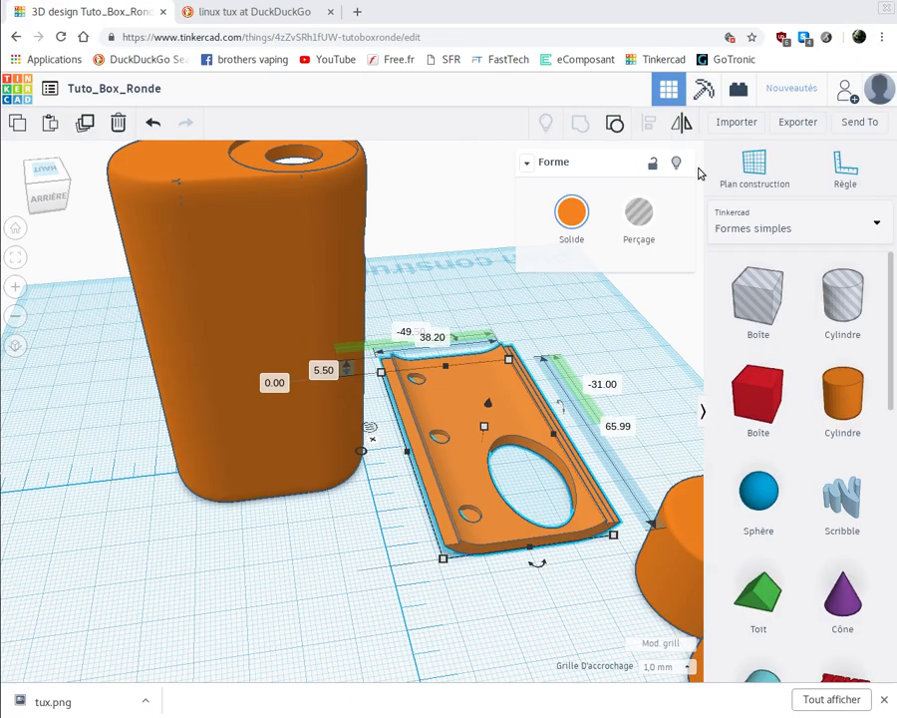
left_click(740, 122)
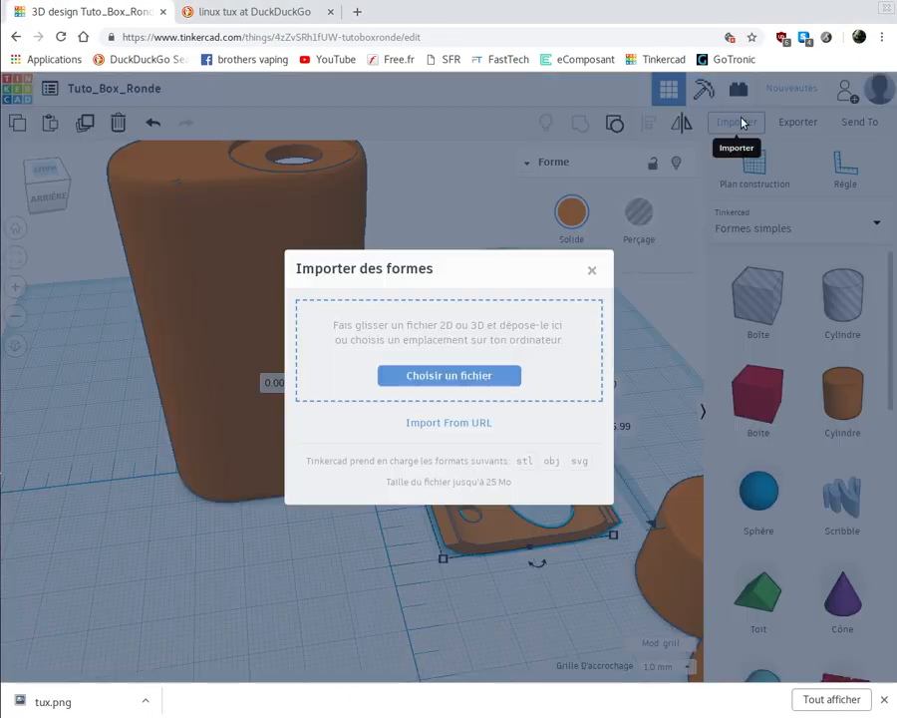
left_click(458, 375)
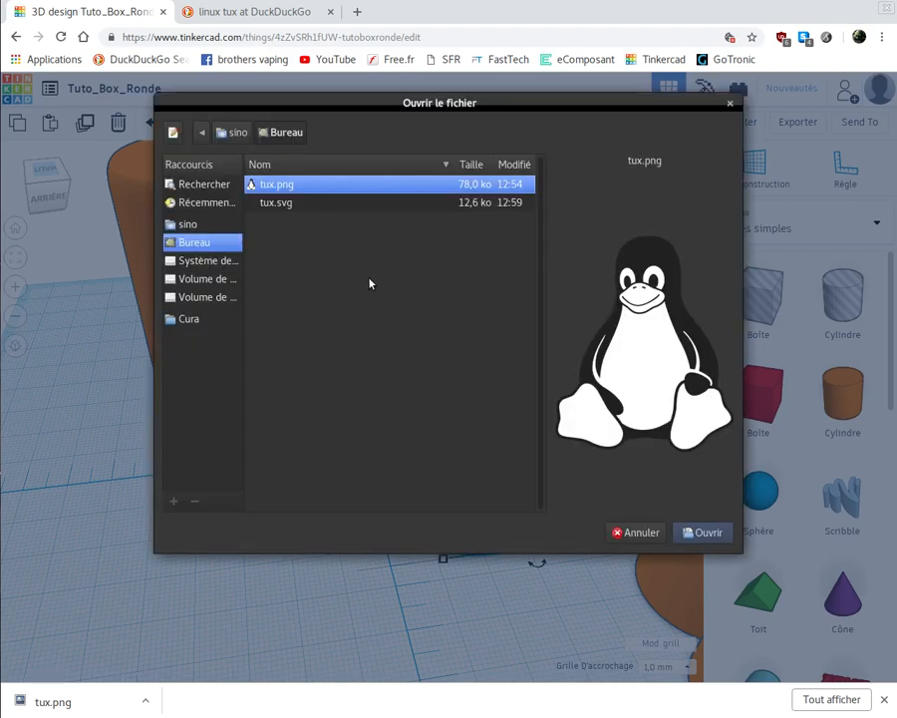
left_click(265, 204)
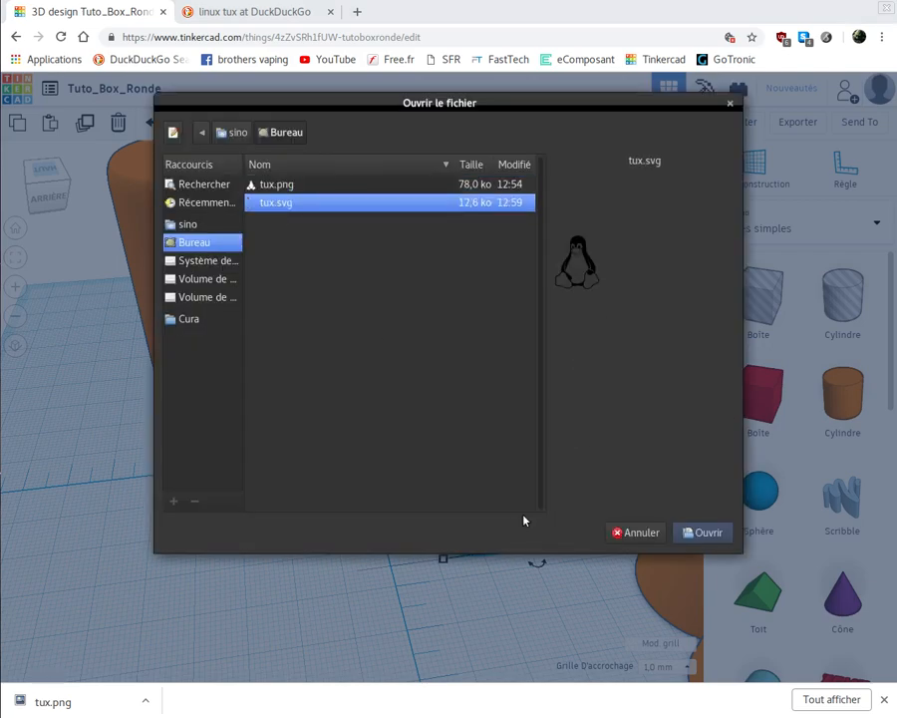
left_click(691, 534)
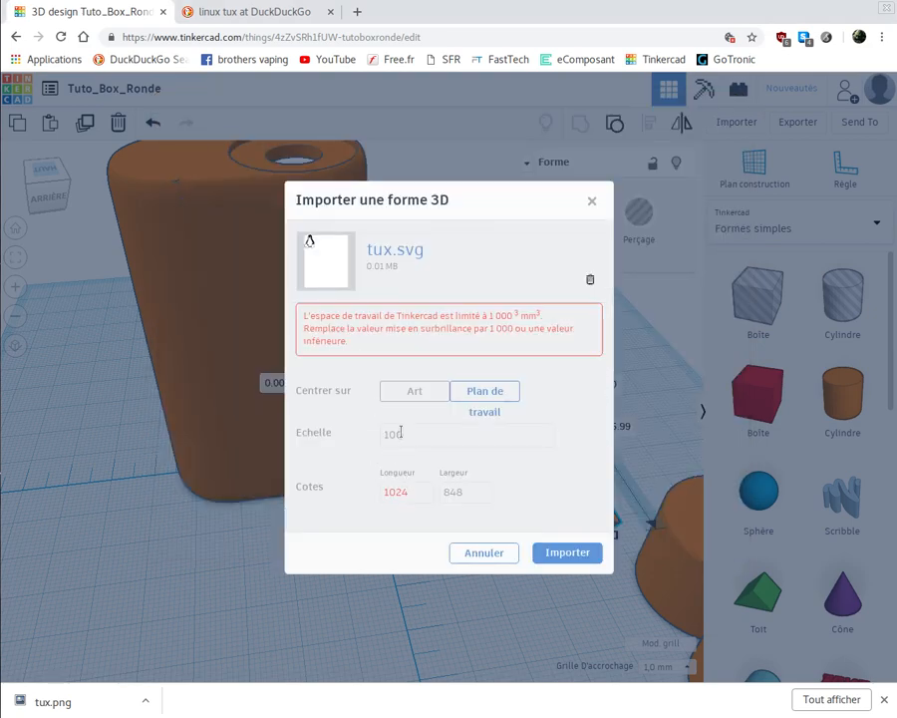
- Set the import scale to 10 and import tux.svg into the Tuto_Box_Ronde design
left_click_drag(403, 433, 390, 433)
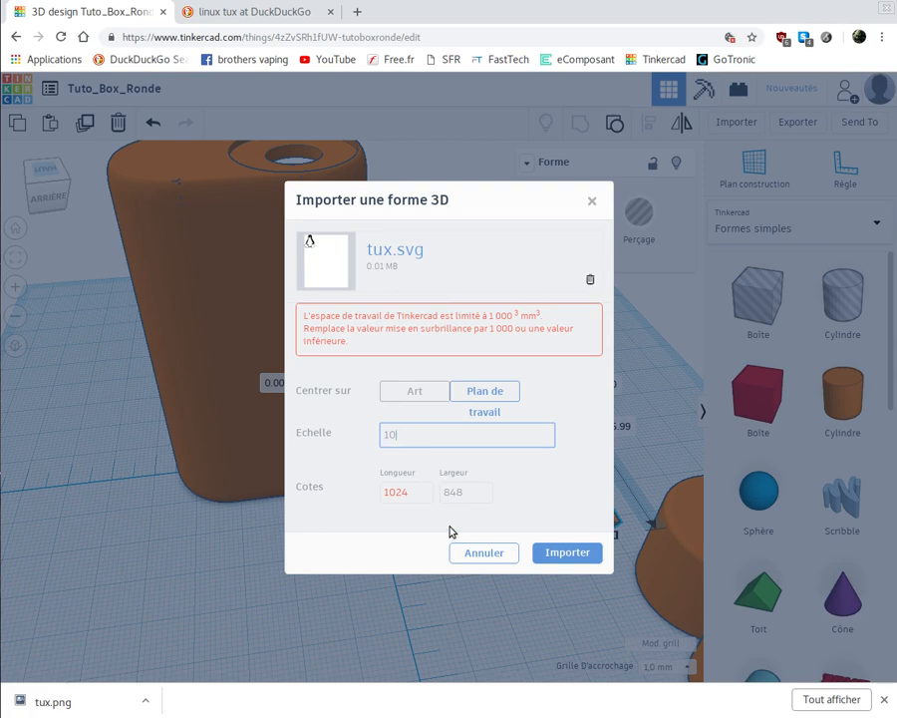
left_click(558, 551)
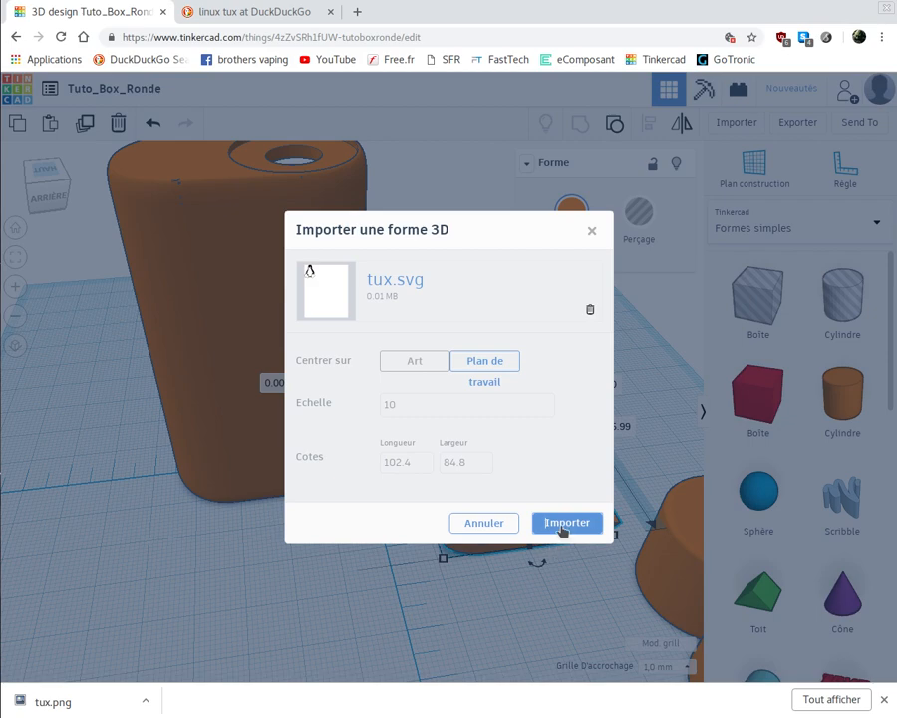
left_click(563, 527)
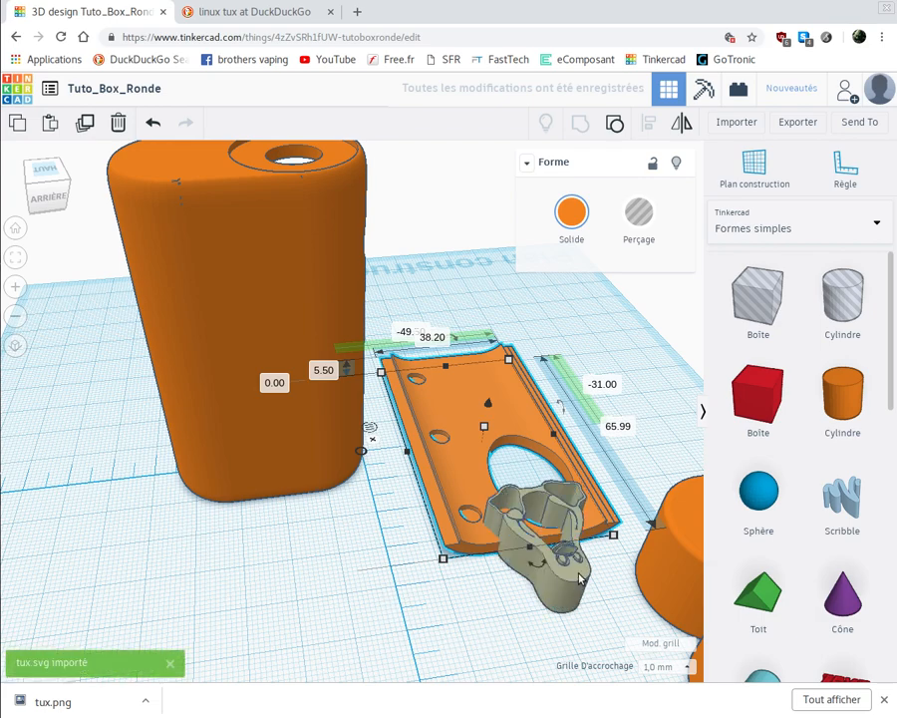
- Move the imported penguin in front of the box, about 12 mm and 19.75 mm from the ruler origin, and set its height to 3.5 mm
left_click_drag(513, 601, 287, 591)
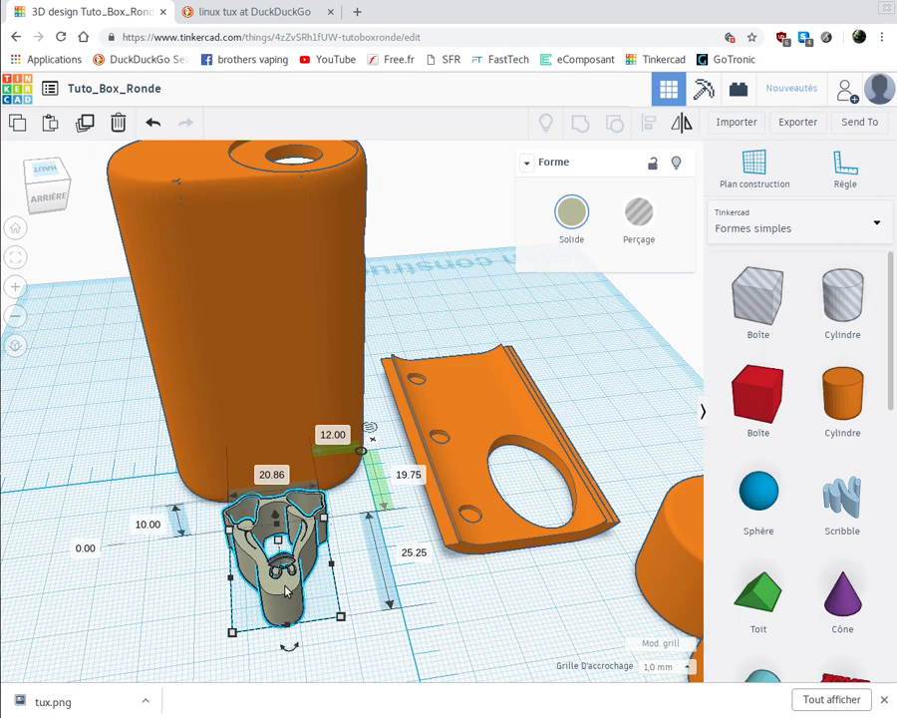
left_click(148, 524)
type("3.5")
key("Return")
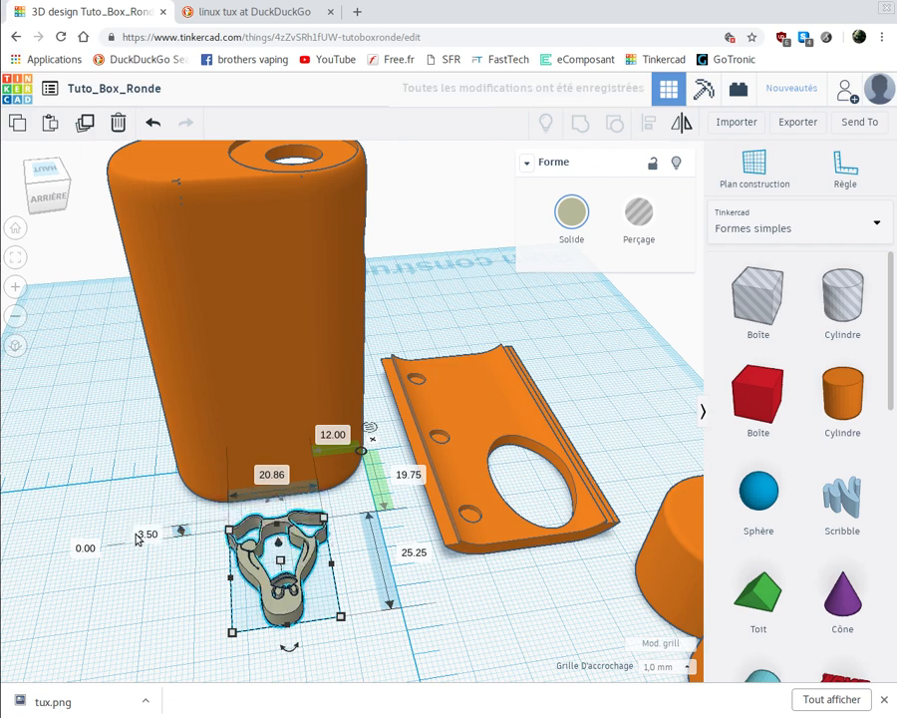
- Rotate the penguin -90° so it stands upright facing outward, and raise it to about 33 mm above the workplane
right_click_drag(152, 626, 517, 613)
left_click(540, 489)
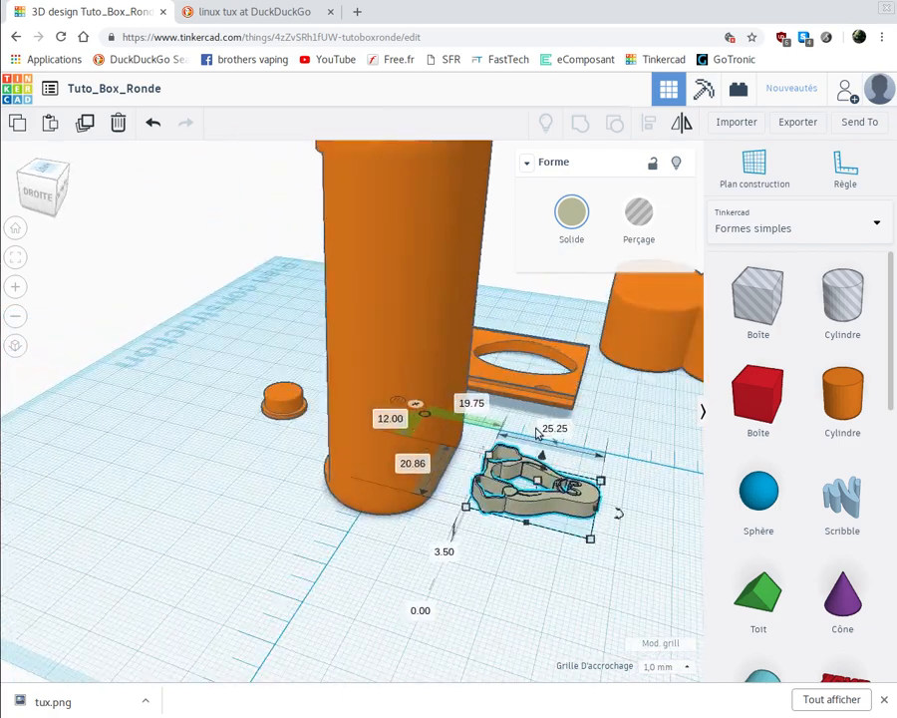
left_click_drag(544, 450, 557, 389)
left_click(557, 383)
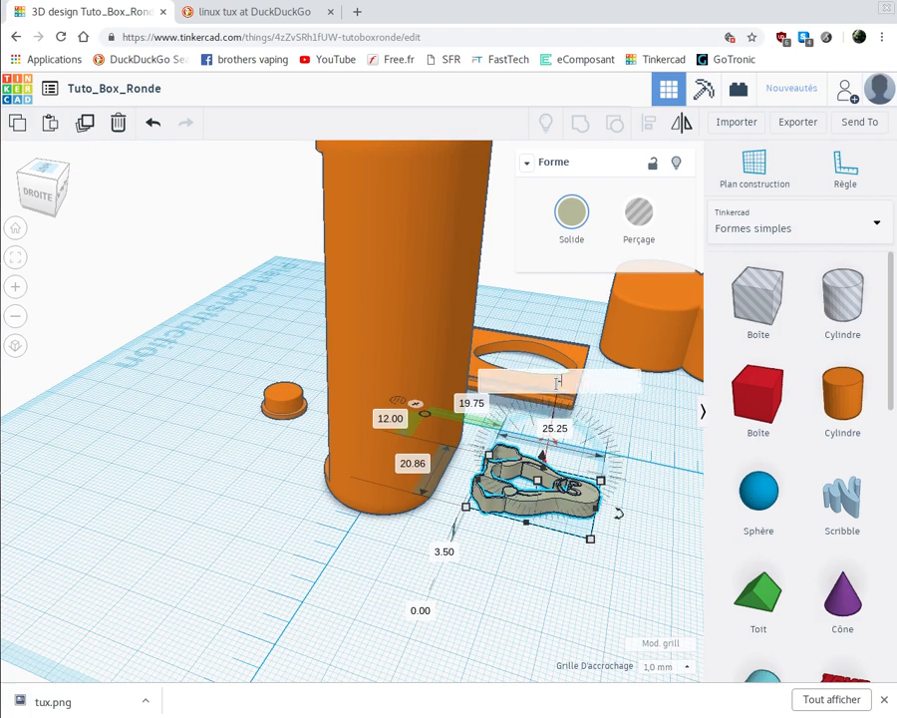
key("Return")
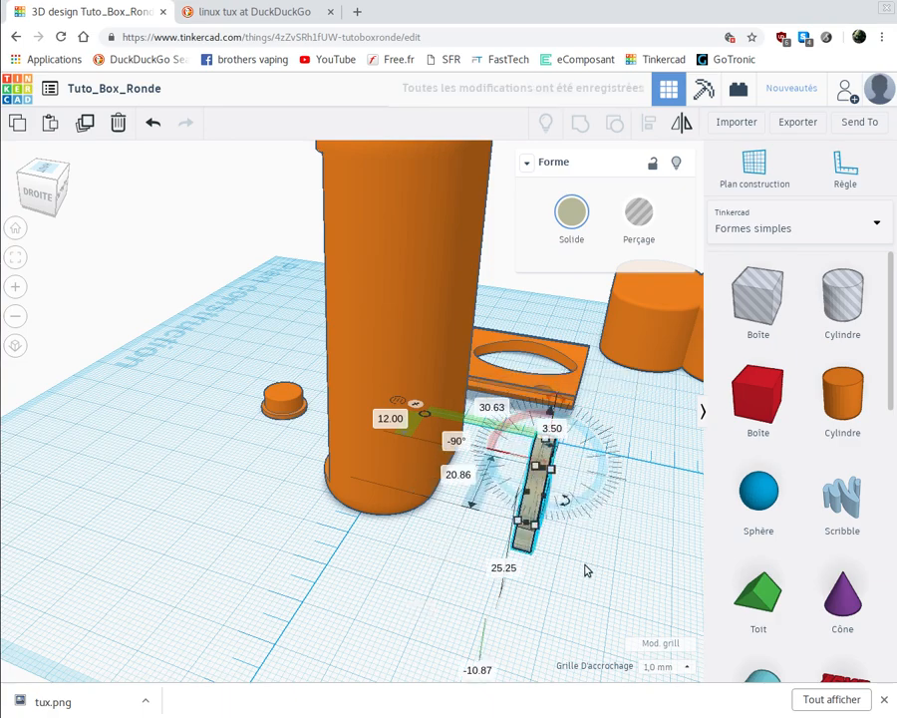
right_click_drag(439, 560, 427, 560)
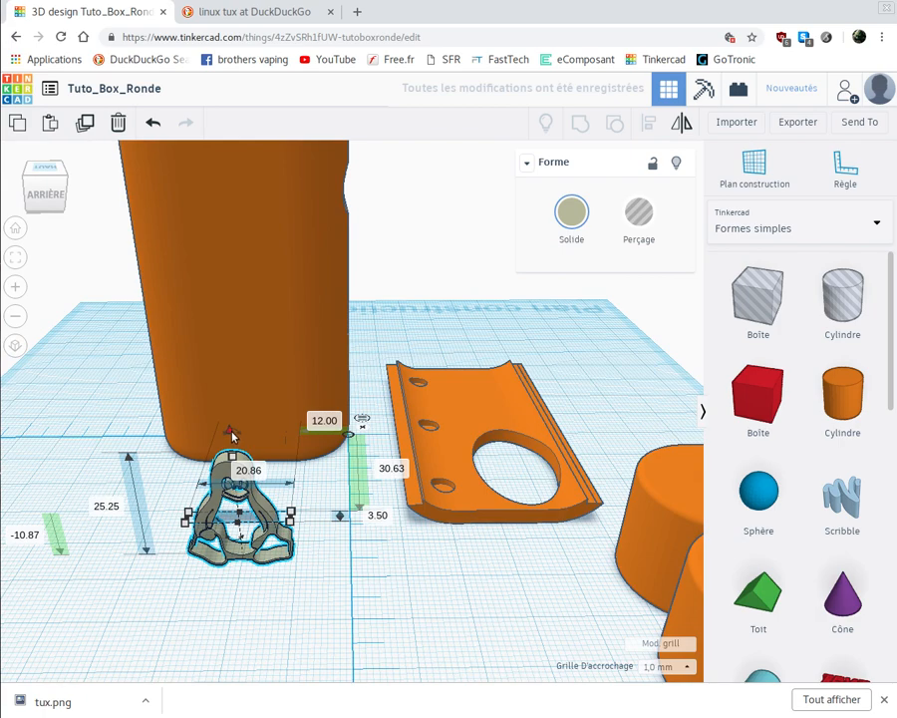
left_click_drag(231, 378, 242, 194)
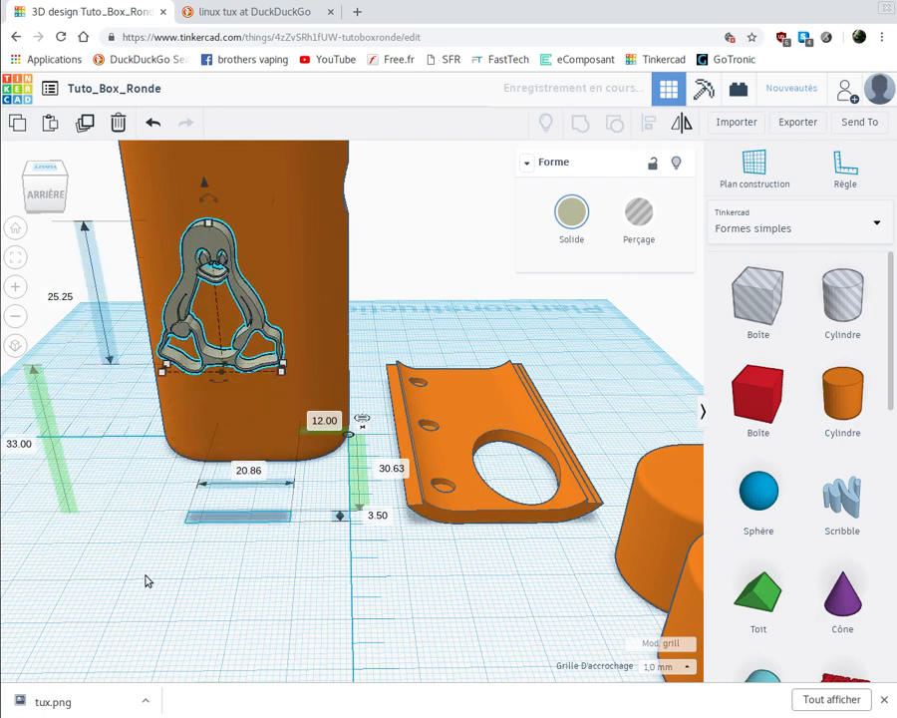
- Set the penguin's depth offset from the ruler origin to 9 mm to embed it in the box wall
right_click_drag(146, 578, 74, 611)
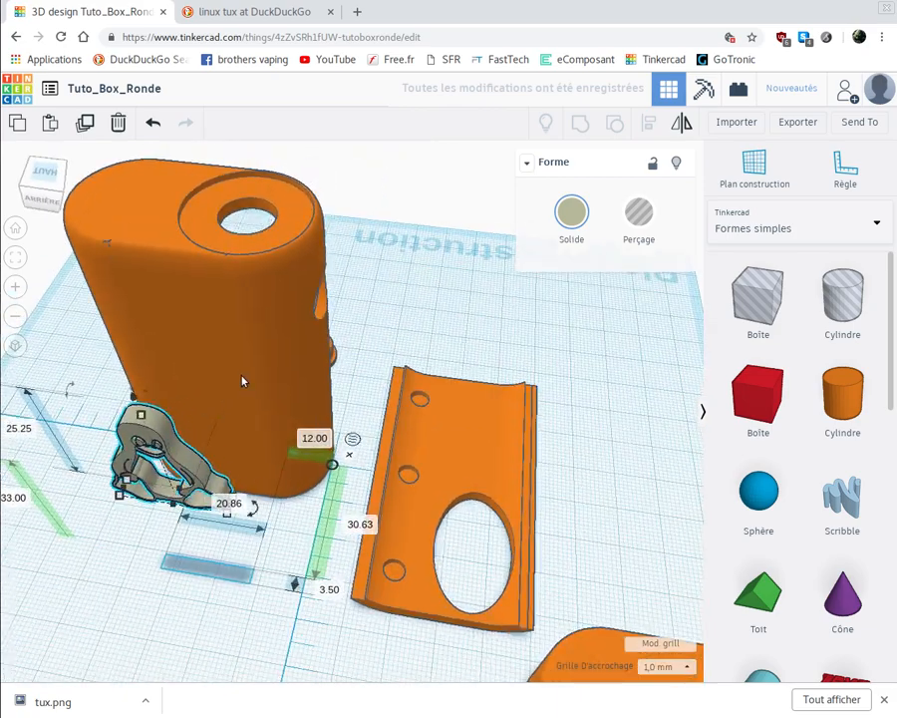
left_click(278, 404)
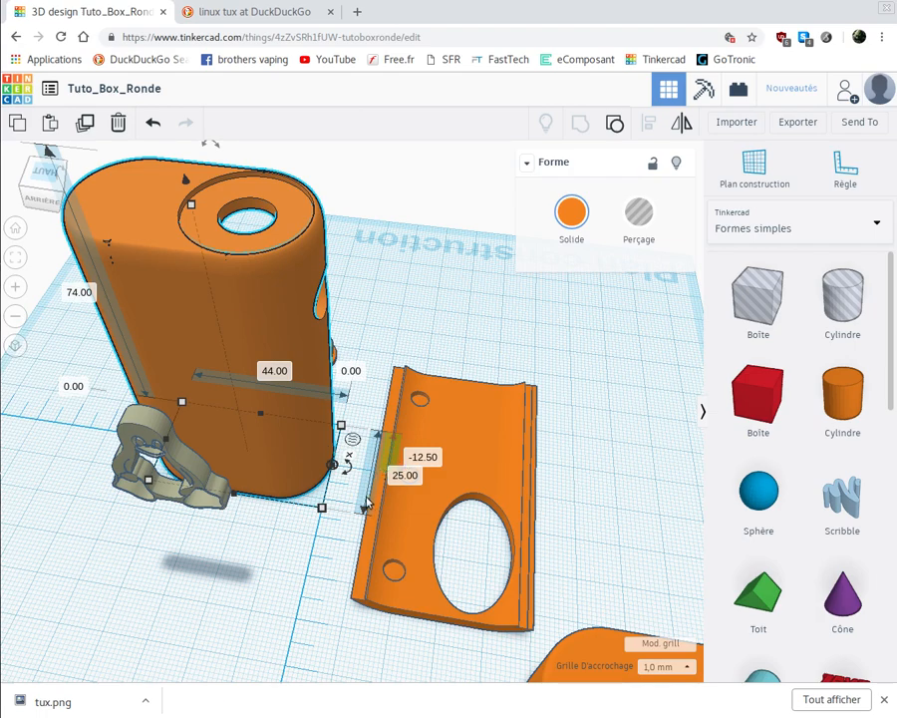
left_click(207, 487)
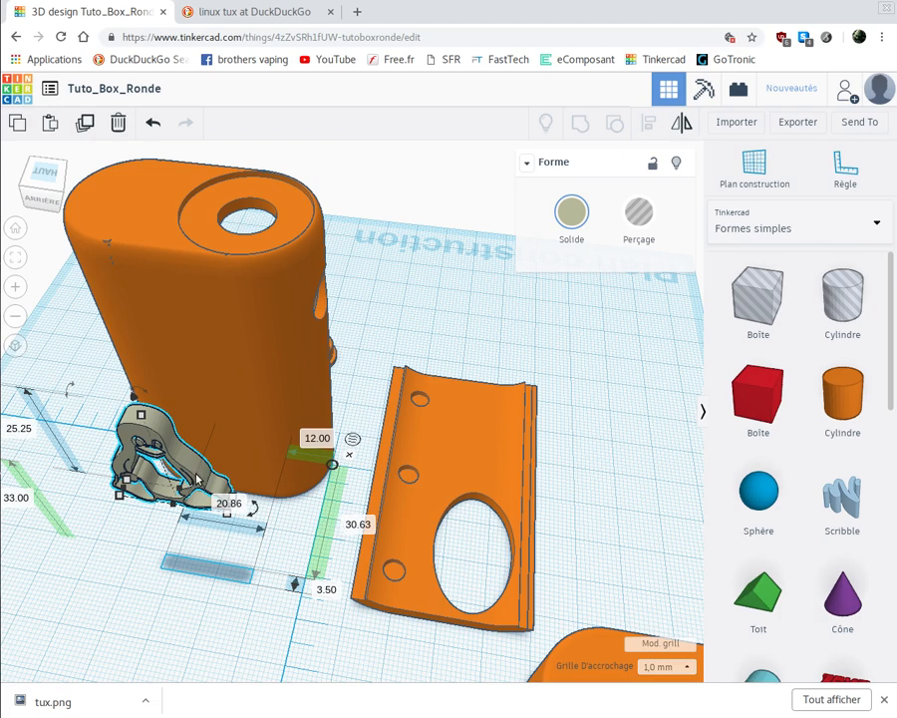
left_click(185, 623)
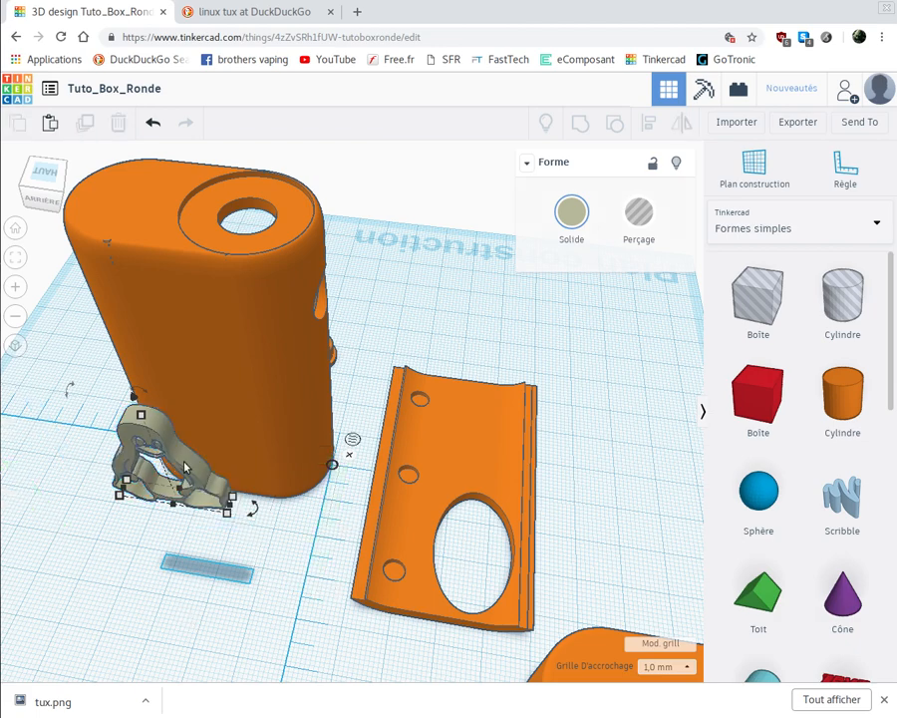
left_click(184, 467)
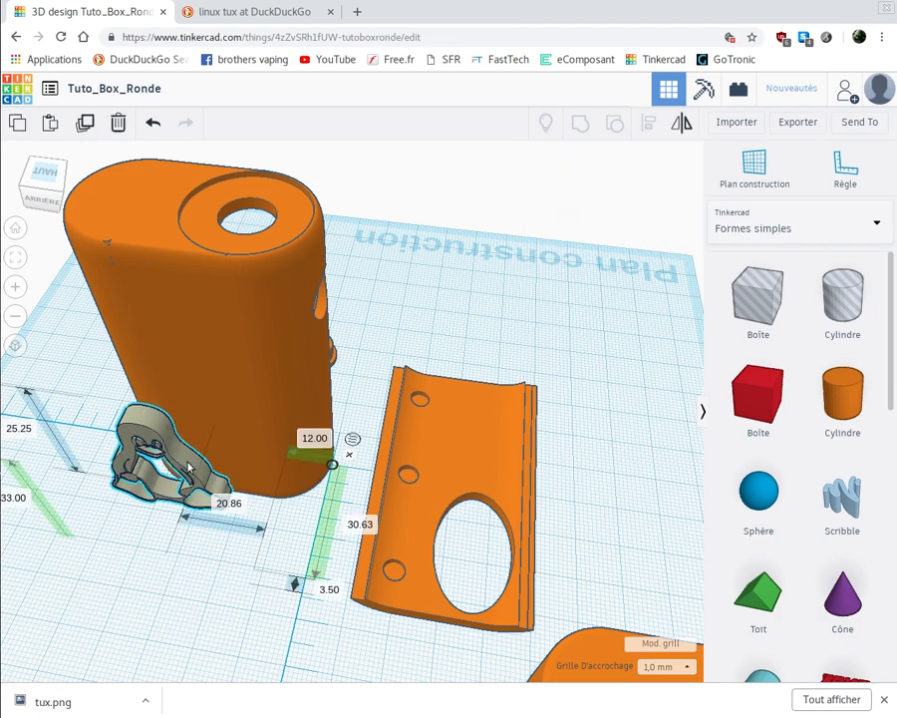
left_click(361, 524)
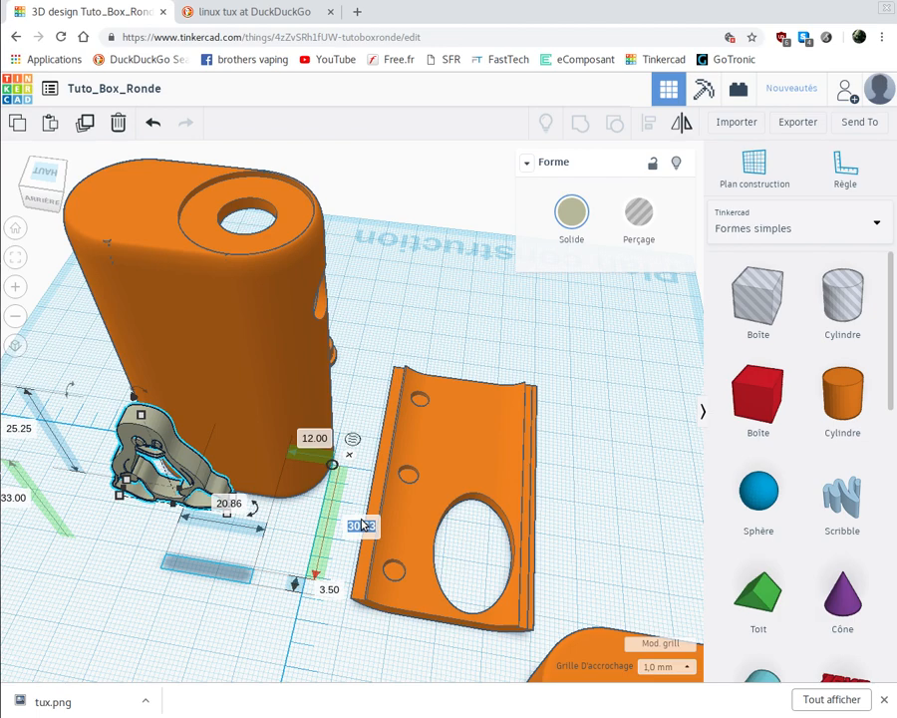
type("9")
key("Return")
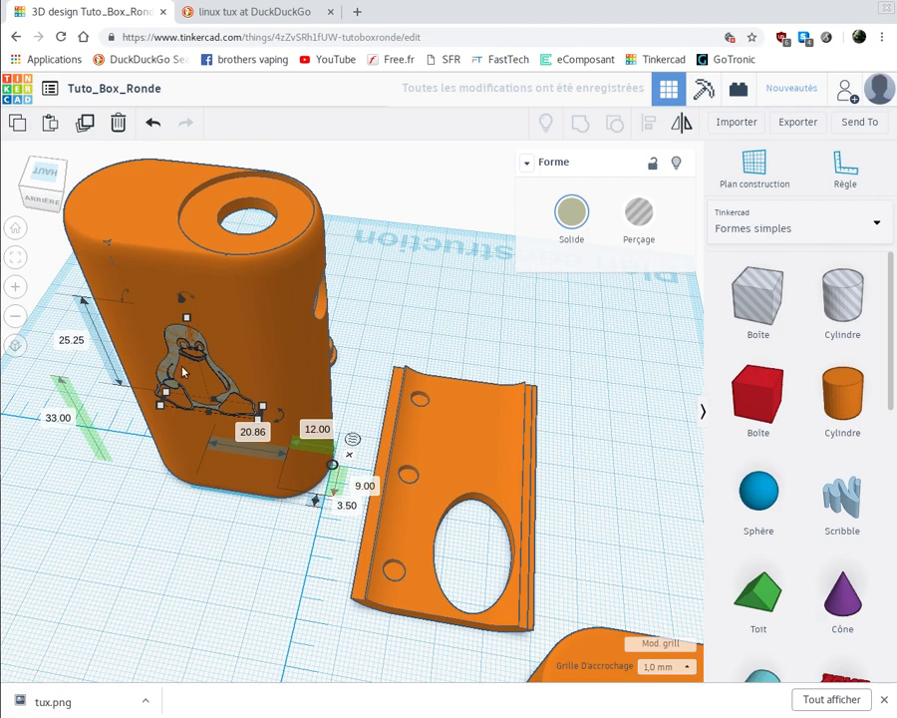
- Set the penguin's depth offset from the ruler origin to 9.5 mm so it protrudes slightly from the box wall
left_click(367, 485)
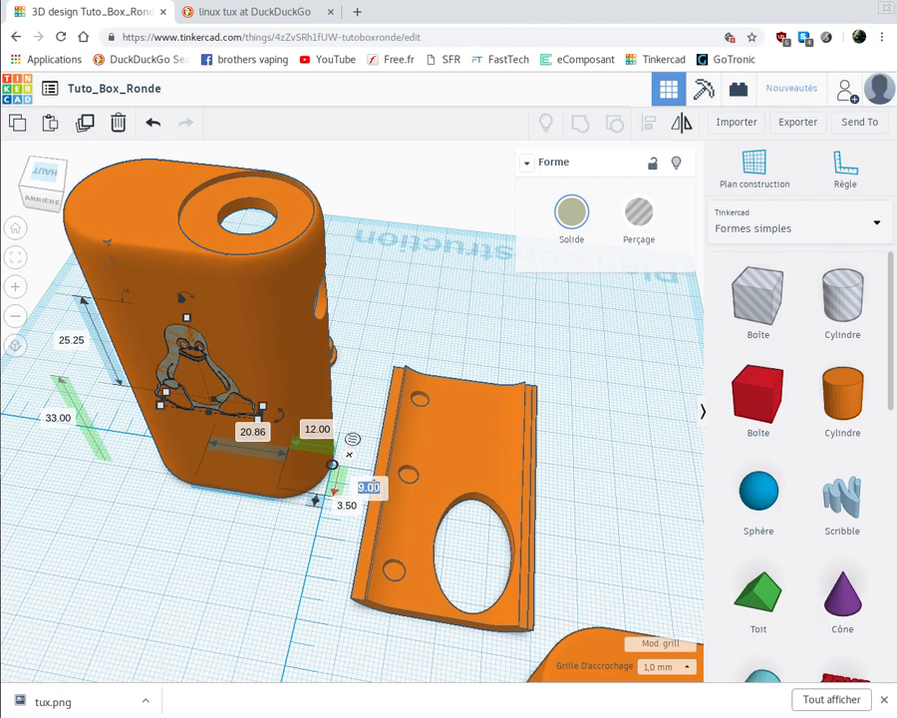
type("9.5")
key("Return")
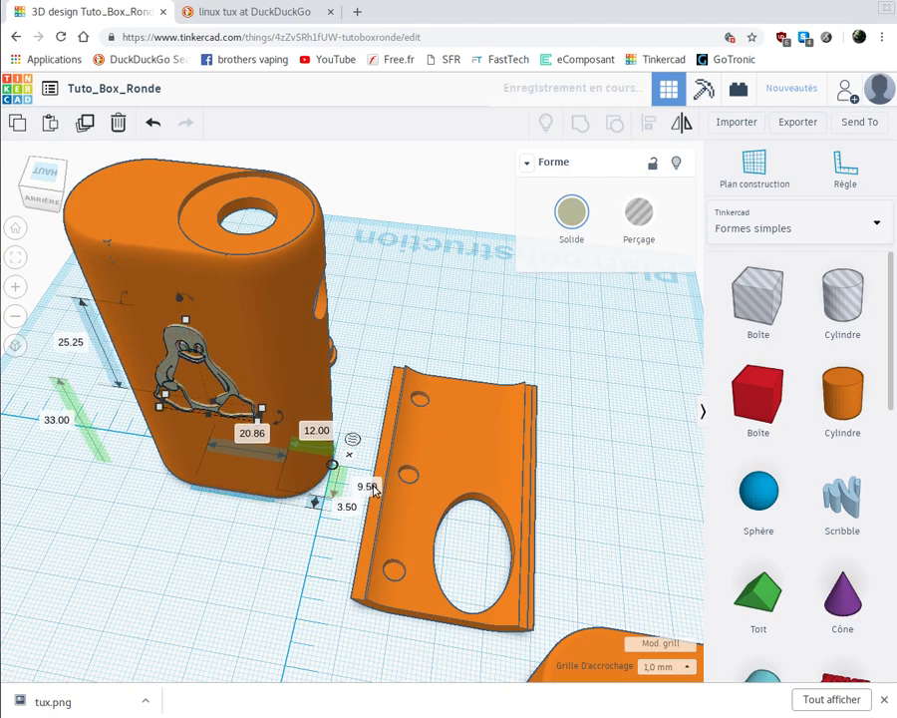
- Lower the penguin on the box face to 28 mm above the workplane
right_click_drag(99, 567, 181, 513)
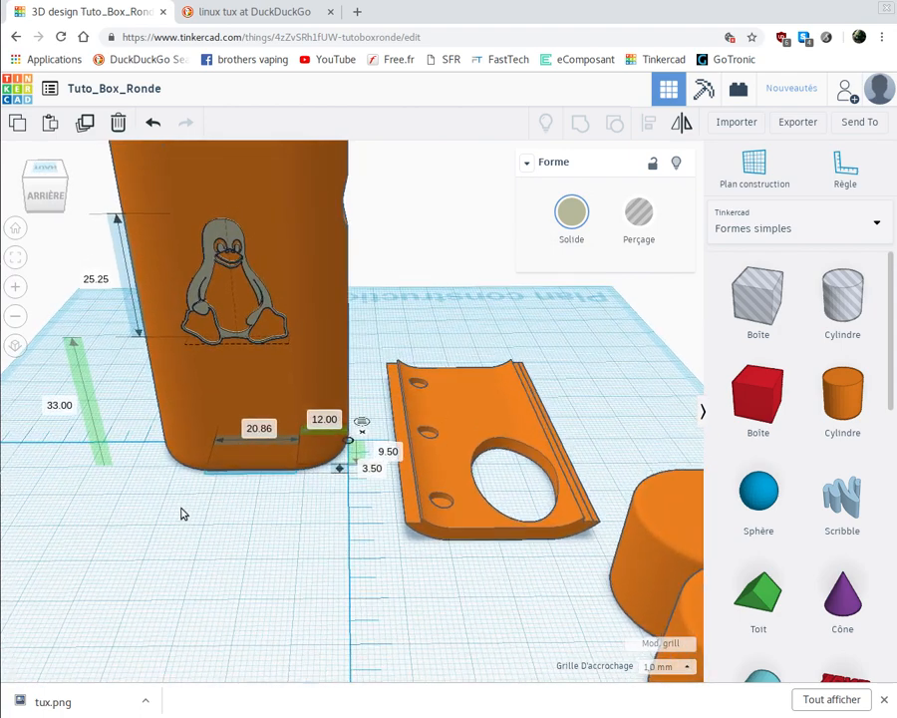
left_click(236, 257)
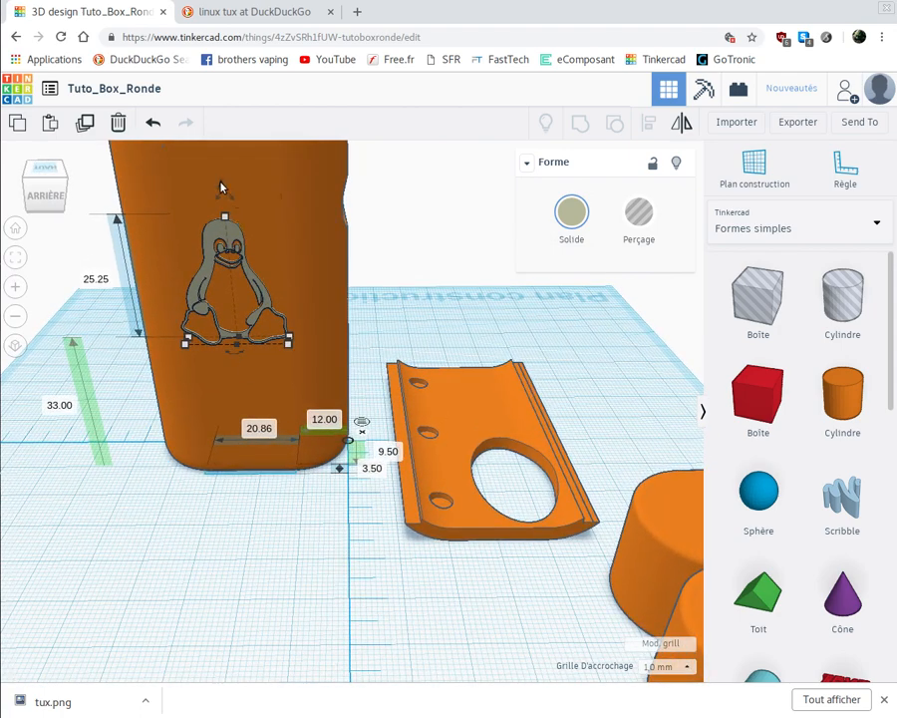
left_click_drag(221, 188, 220, 215)
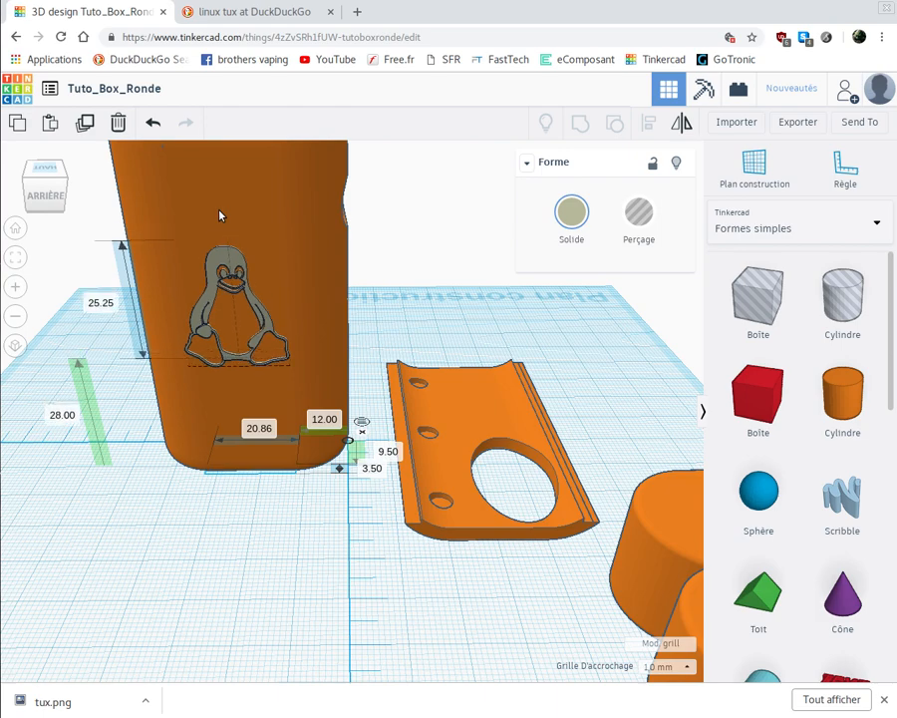
right_click_drag(236, 639, 243, 604)
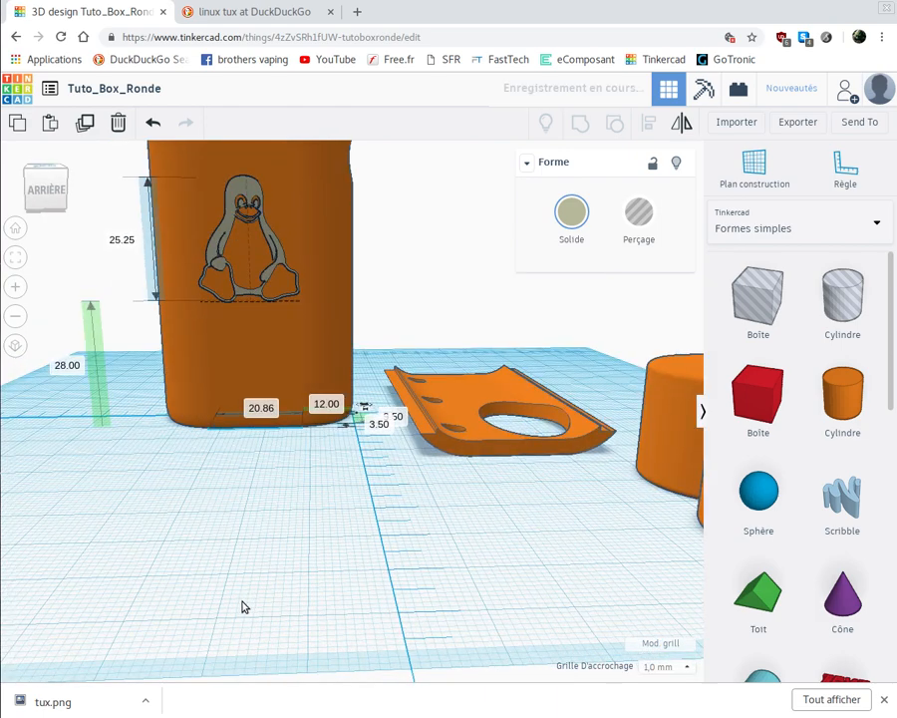
- Group the penguin with the round box body into a single solid
right_click_drag(237, 642, 239, 605)
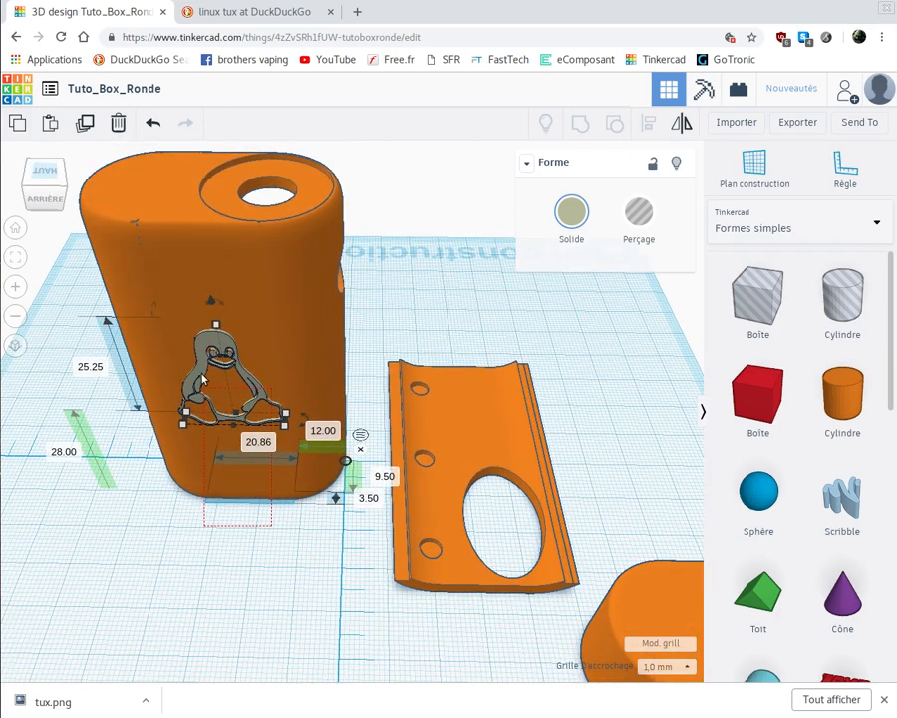
left_click(147, 292, "shift")
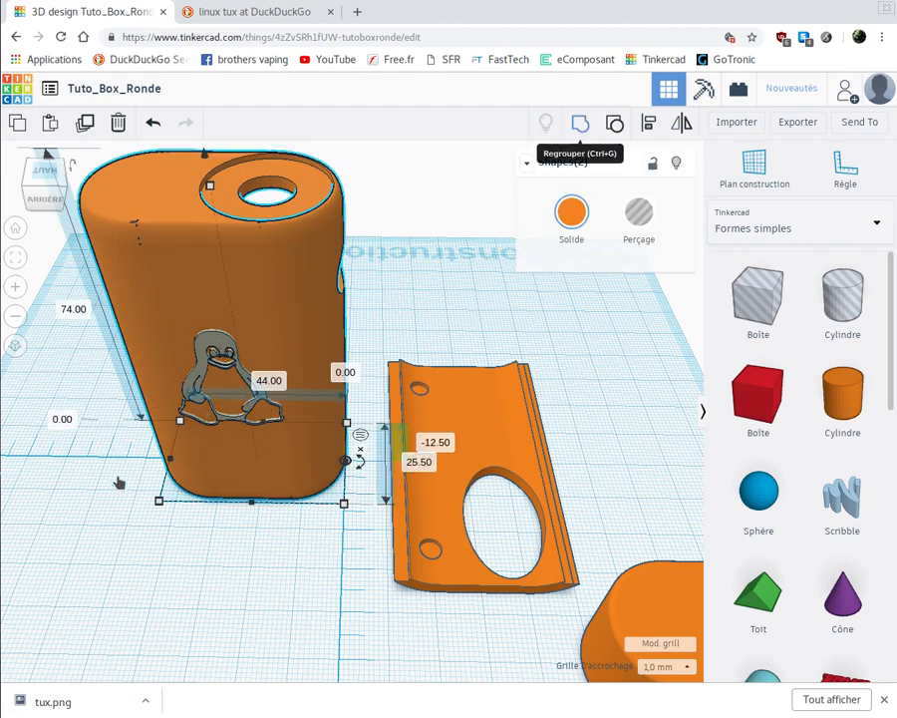
left_click(111, 563)
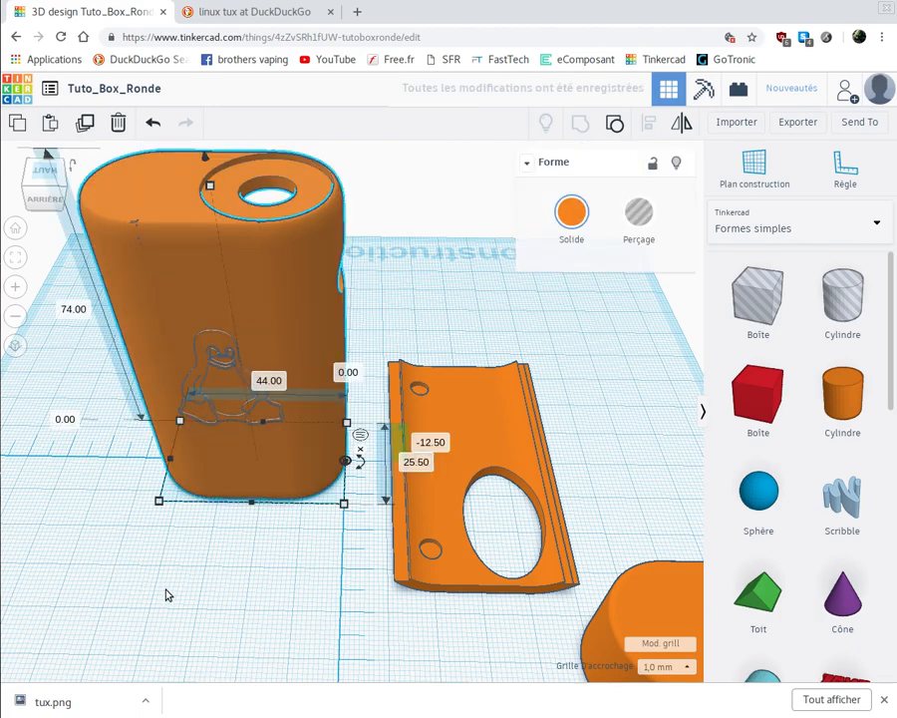
- Examine the penguin relief on the grouped box up close and from several angles
right_click_drag(185, 573, 267, 547)
scroll(266, 544, "up", 3)
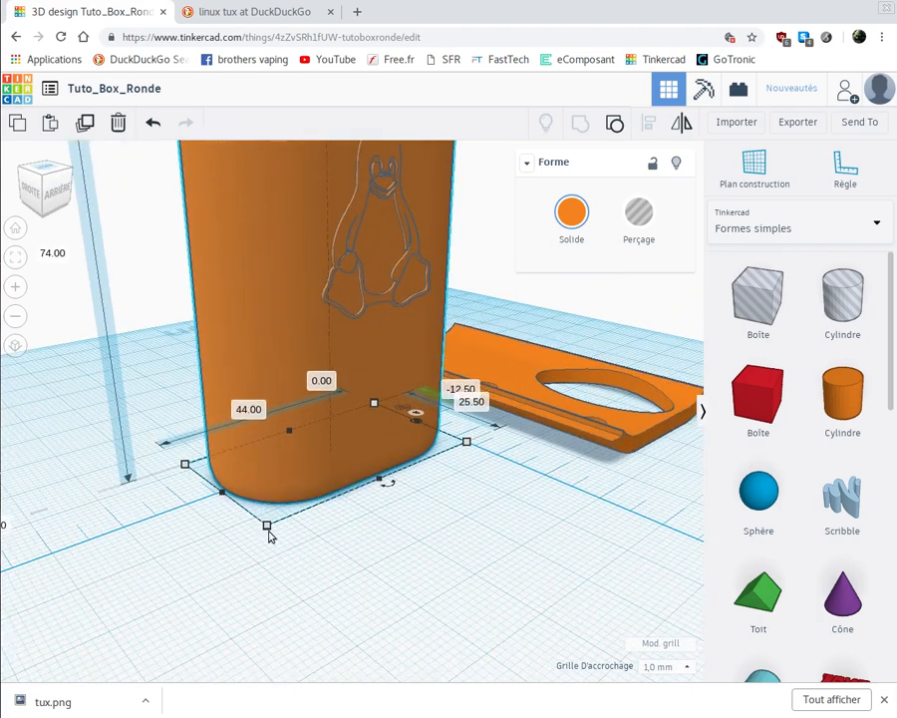
right_click_drag(282, 342, 282, 488)
scroll(284, 499, "up", 5)
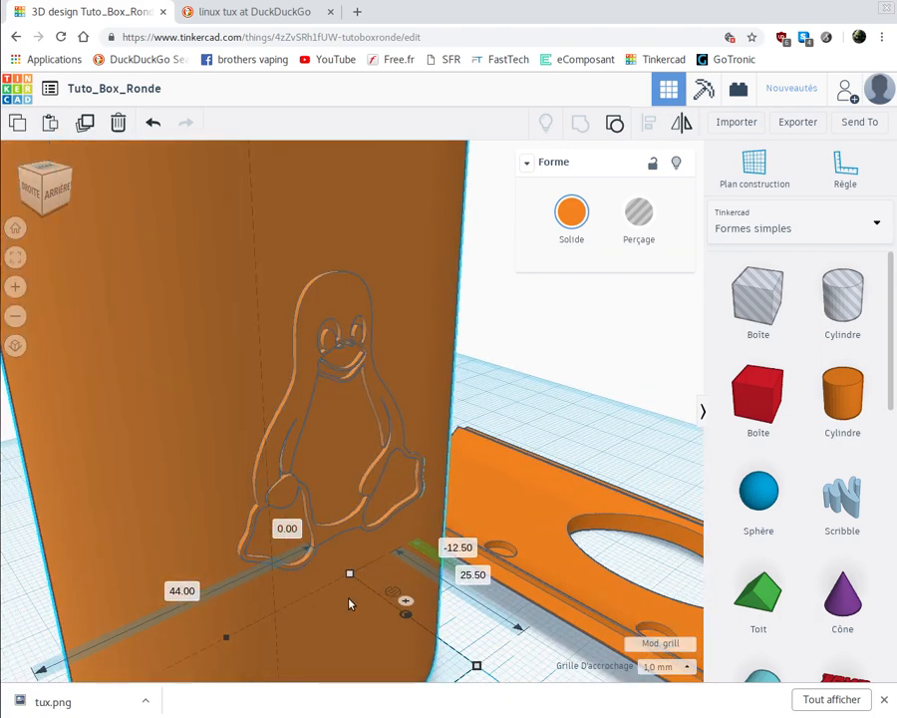
right_click_drag(350, 603, 245, 599)
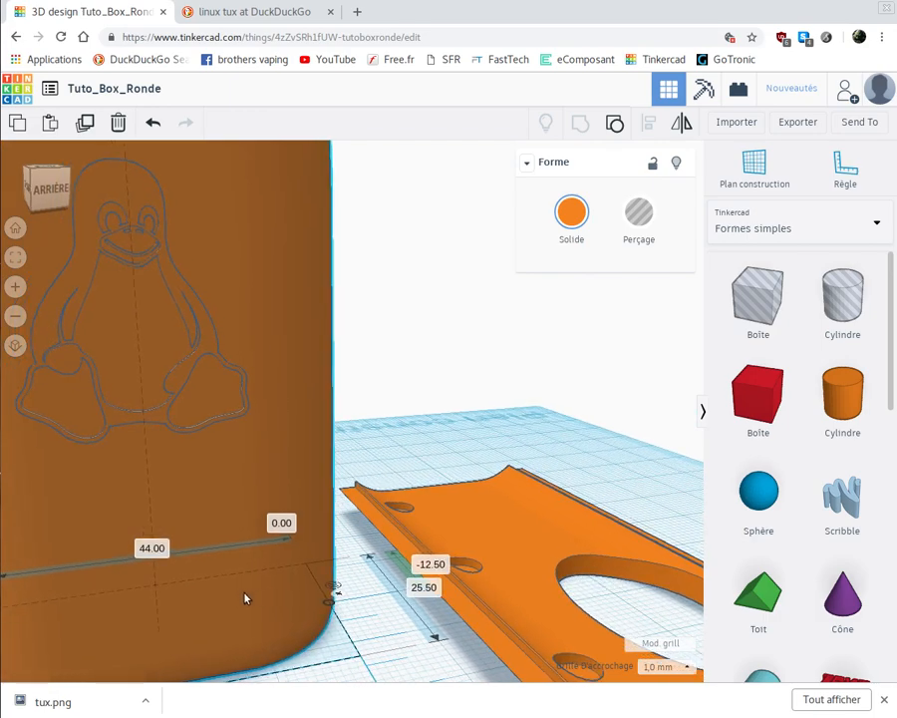
scroll(246, 599, "down", 6)
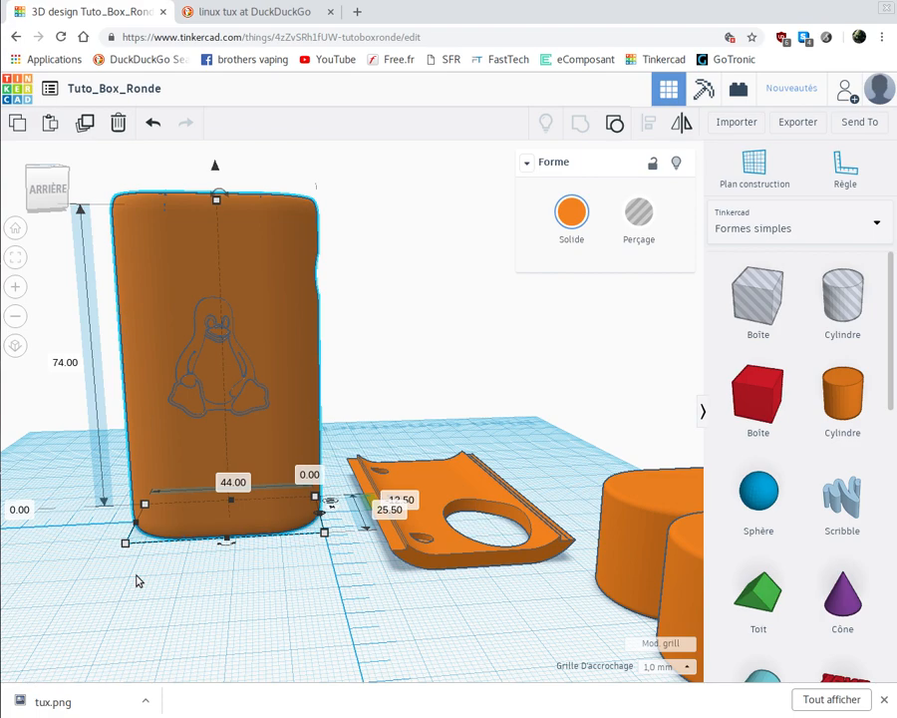
right_click_drag(136, 591, 344, 617)
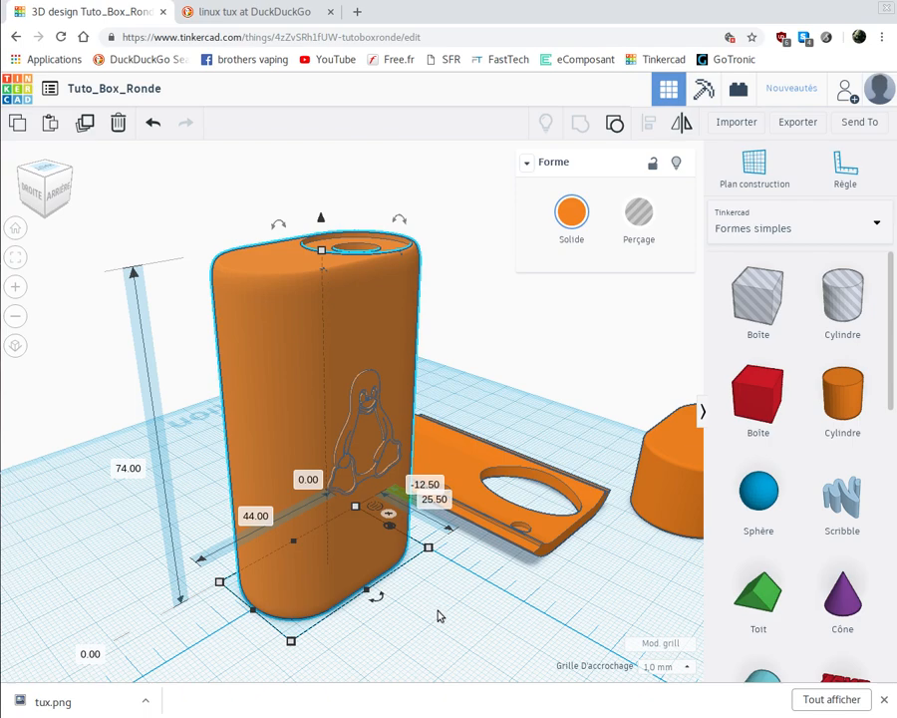
right_click_drag(407, 615, 362, 615)
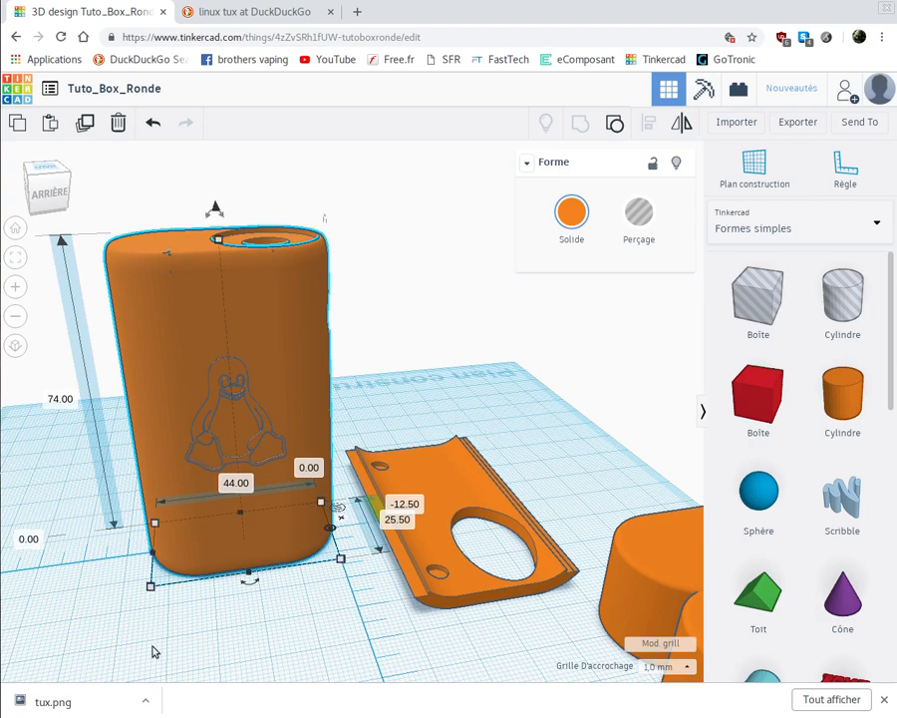